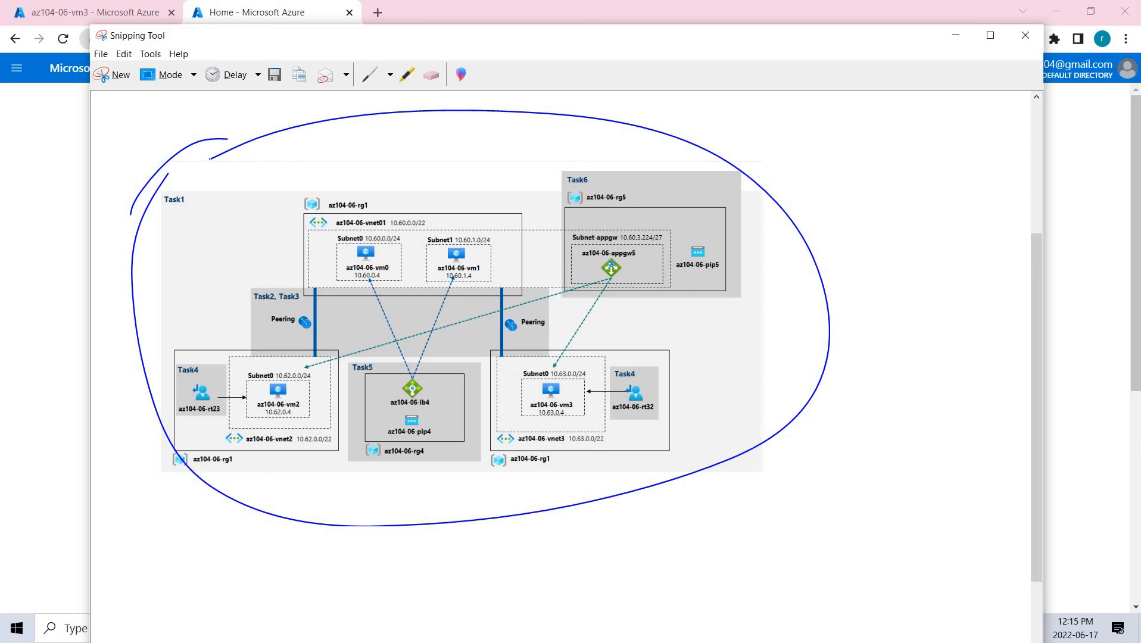
# Step: Draw two-way arrows along both peering links and curved arrows from vm0 to vm2 and from vm1 to vm3 on the diagram
pyautogui.moveTo(314, 359)
pyautogui.mouseDown()
pyautogui.moveTo(328, 260)
pyautogui.moveTo(338, 351)
pyautogui.mouseUp()
pyautogui.moveTo(329, 248); pyautogui.dragTo(357, 292)
pyautogui.moveTo(509, 263); pyautogui.dragTo(503, 366)
pyautogui.moveTo(497, 295)
pyautogui.mouseDown()
pyautogui.moveTo(508, 244)
pyautogui.moveTo(534, 308)
pyautogui.mouseUp()
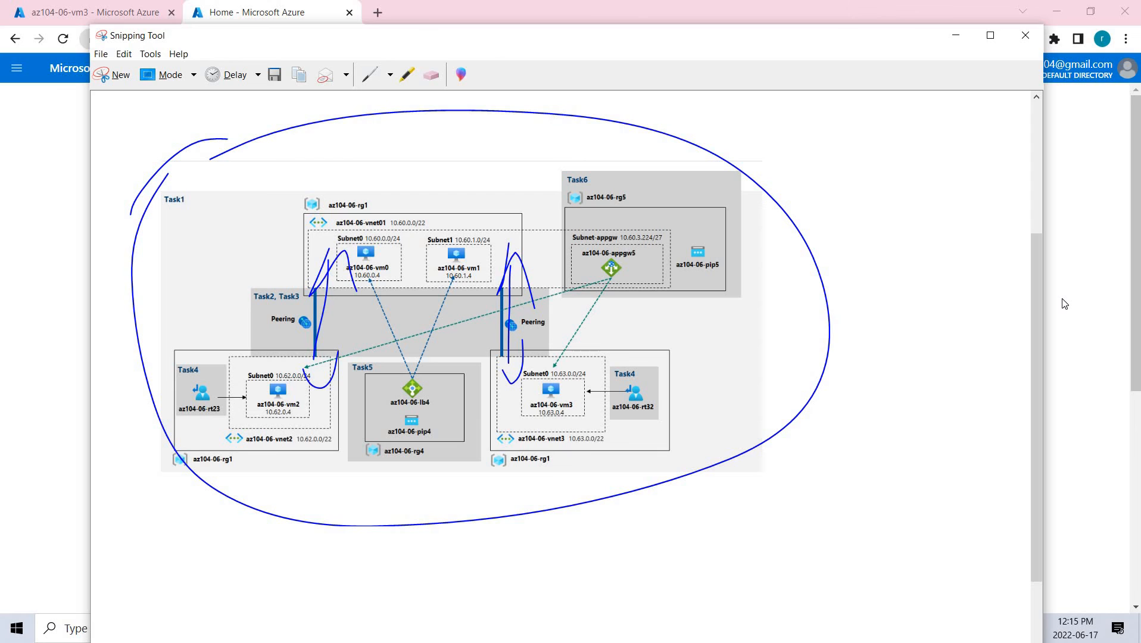
pyautogui.moveTo(384, 250)
pyautogui.mouseDown()
pyautogui.moveTo(344, 235)
pyautogui.moveTo(254, 331)
pyautogui.moveTo(302, 365)
pyautogui.mouseUp()
pyautogui.moveTo(468, 249)
pyautogui.mouseDown()
pyautogui.moveTo(592, 309)
pyautogui.moveTo(580, 397)
pyautogui.mouseUp()
pyautogui.moveTo(611, 361); pyautogui.dragTo(599, 392)
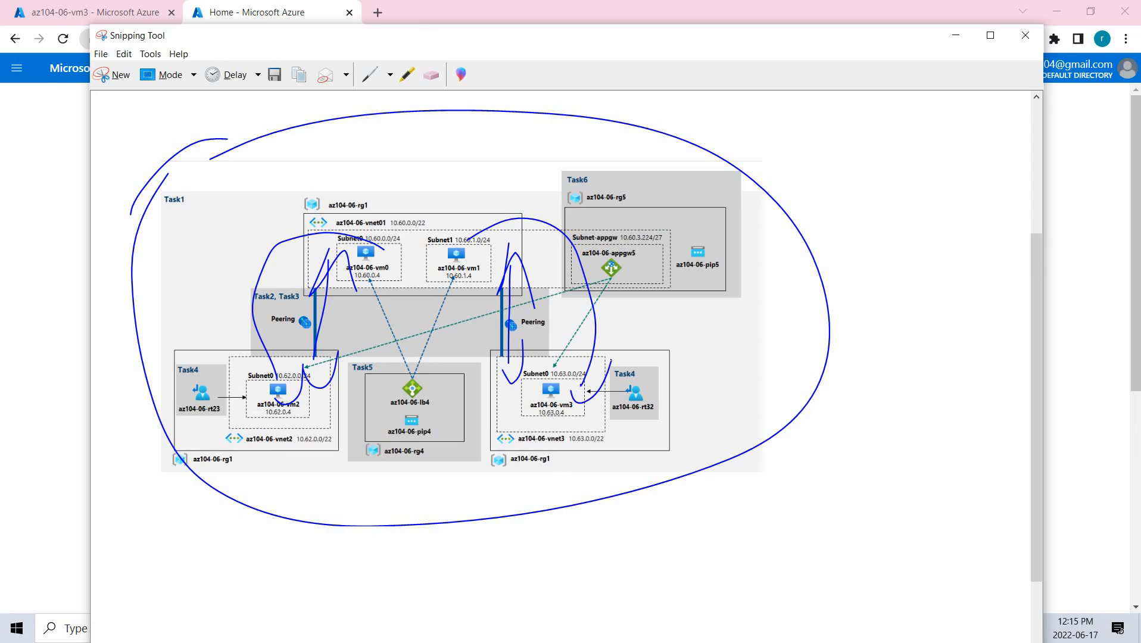
# Step: Add two check marks above az104-06-vnet01 and draw a curved line linking vm2 to vm3 below the diagram's Task5 block
pyautogui.moveTo(268, 219); pyautogui.dragTo(321, 184)
pyautogui.moveTo(498, 177)
pyautogui.mouseDown()
pyautogui.moveTo(524, 189)
pyautogui.moveTo(544, 170)
pyautogui.mouseUp()
pyautogui.moveTo(290, 414)
pyautogui.mouseDown()
pyautogui.moveTo(513, 488)
pyautogui.moveTo(547, 454)
pyautogui.moveTo(561, 525)
pyautogui.moveTo(581, 525)
pyautogui.mouseUp()
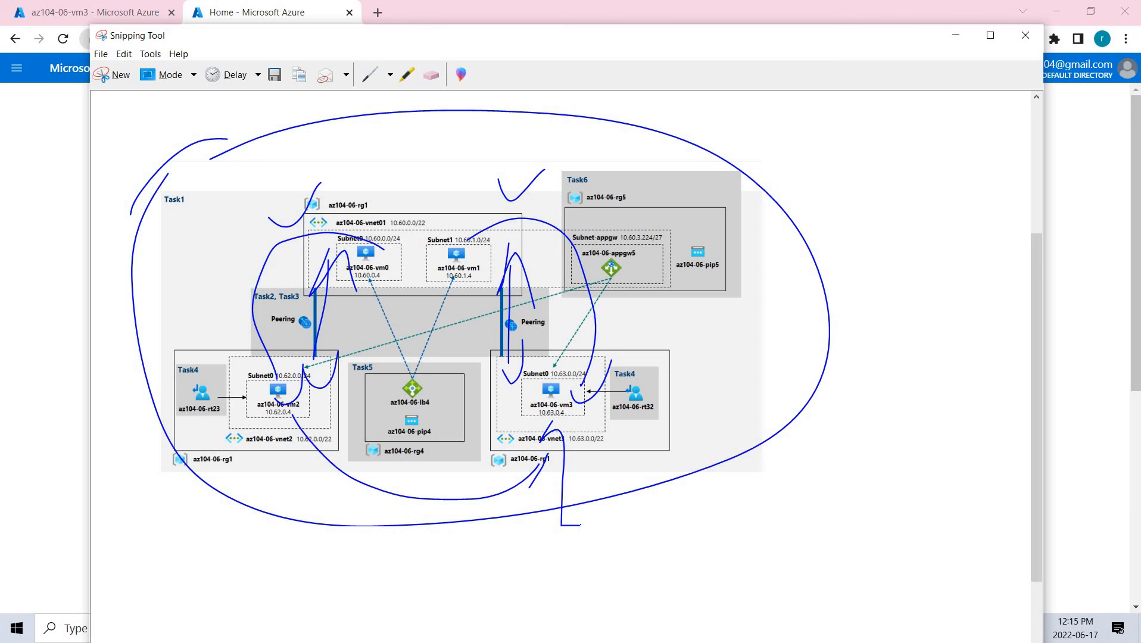
# Step: Circle the Task4 route tables az104-06-rt32 and az104-06-rt23 on the diagram, and return to the Azure portal
pyautogui.moveTo(656, 325)
pyautogui.mouseDown()
pyautogui.moveTo(641, 447)
pyautogui.moveTo(622, 330)
pyautogui.mouseUp()
pyautogui.moveTo(195, 339)
pyautogui.mouseDown()
pyautogui.moveTo(188, 353)
pyautogui.moveTo(193, 328)
pyautogui.moveTo(173, 346)
pyautogui.mouseUp()
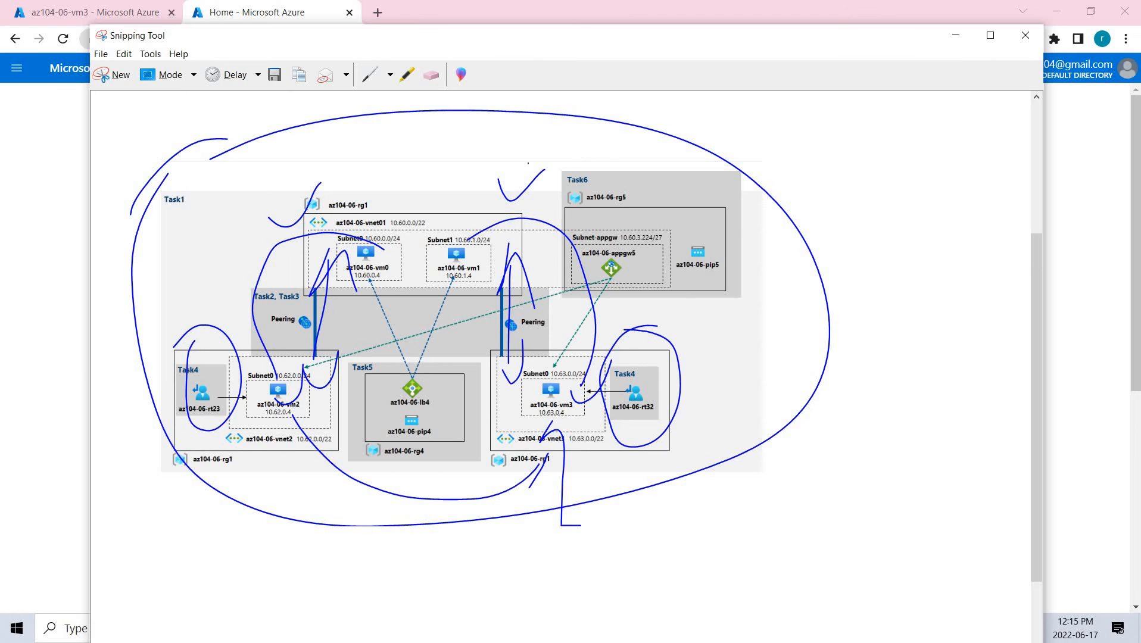
pyautogui.click(955, 35)
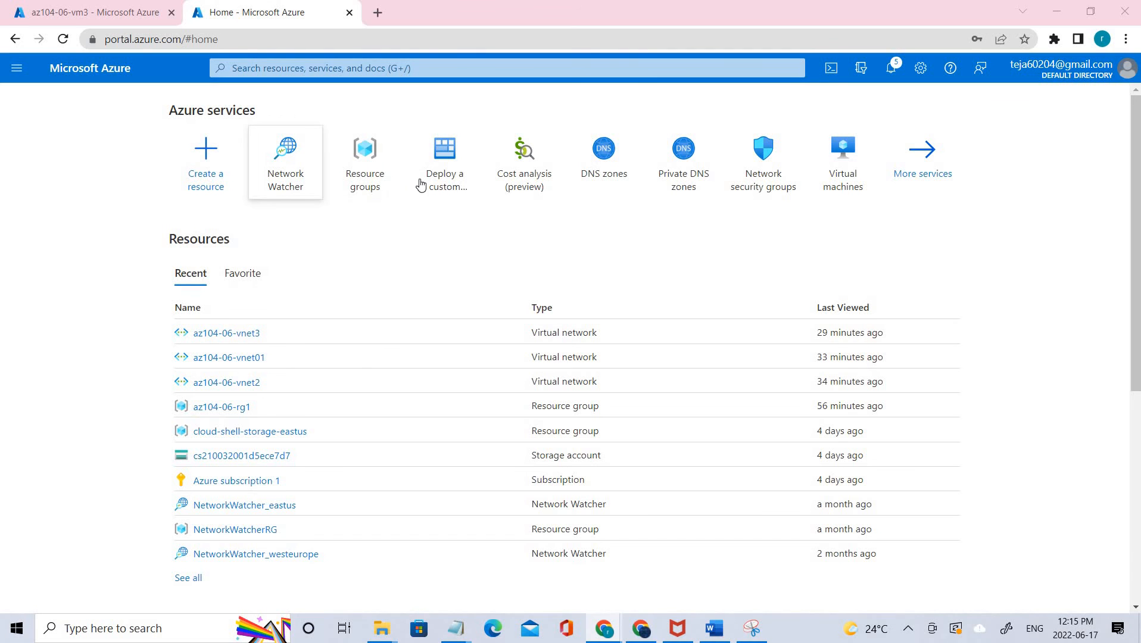
# Step: Open the virtual machine az104-06-vm0 from the resource group az104-06-rg1
pyautogui.click(355, 169)
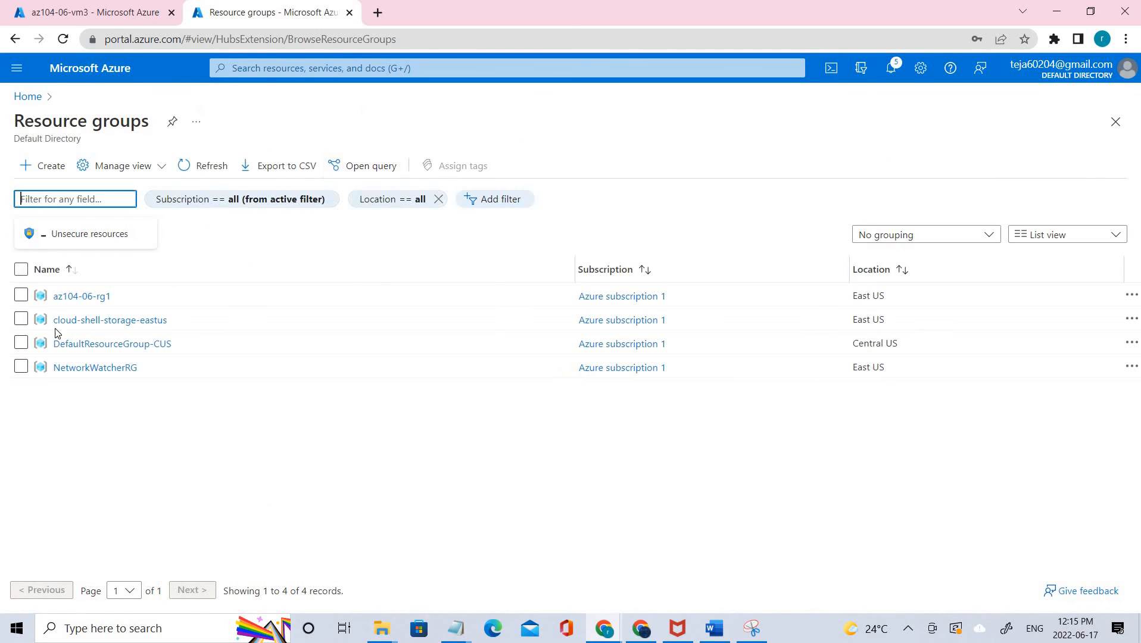
pyautogui.click(65, 301)
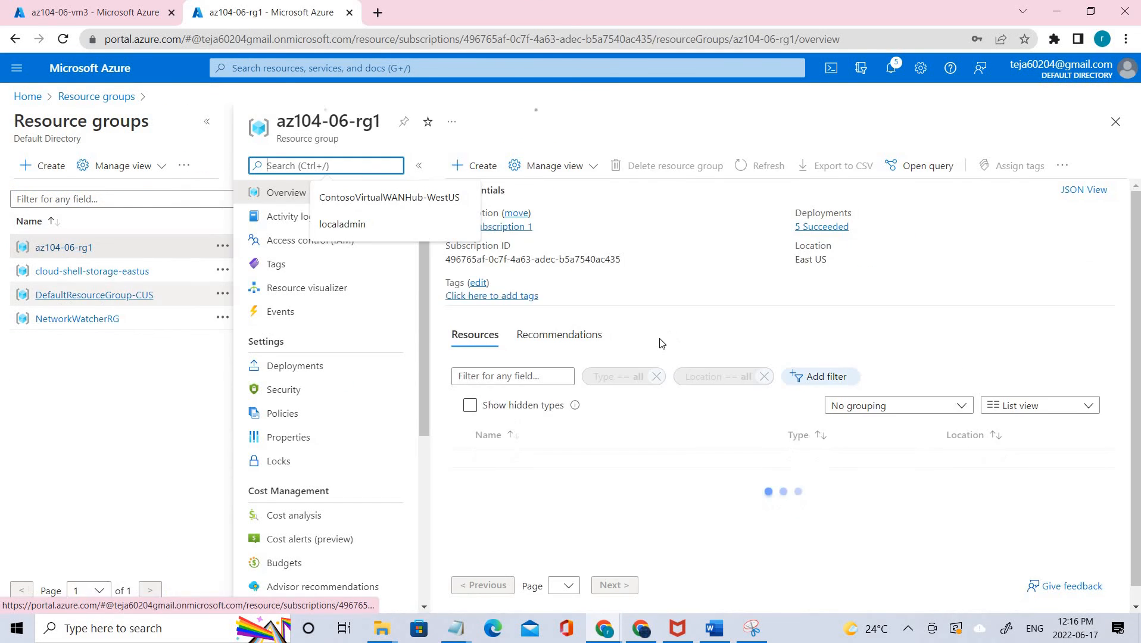
pyautogui.scroll(-3, 552, 508)
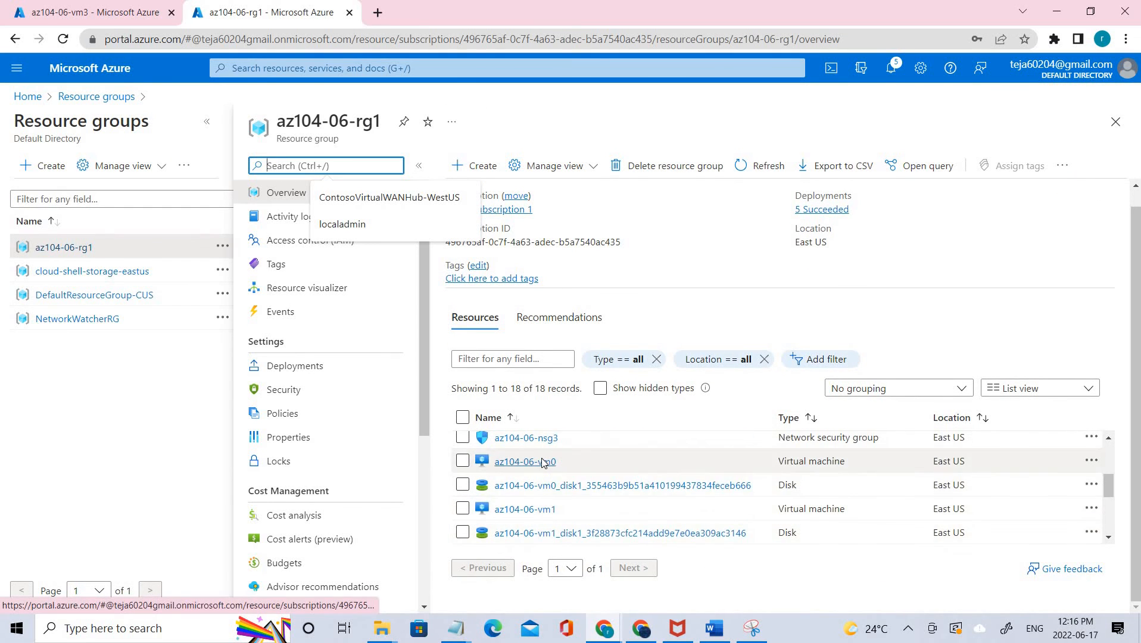
pyautogui.click(539, 462)
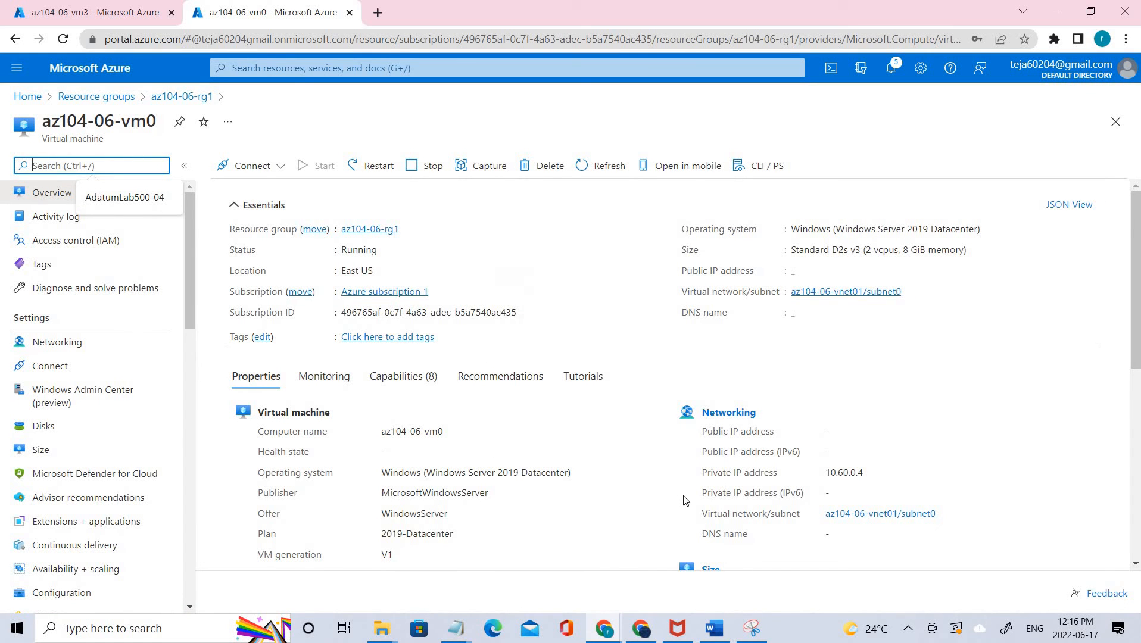
# Step: Switch to the Snipping Tool, circle az104-06-vm0 on the network diagram, and return to the Azure portal
pyautogui.click(753, 628)
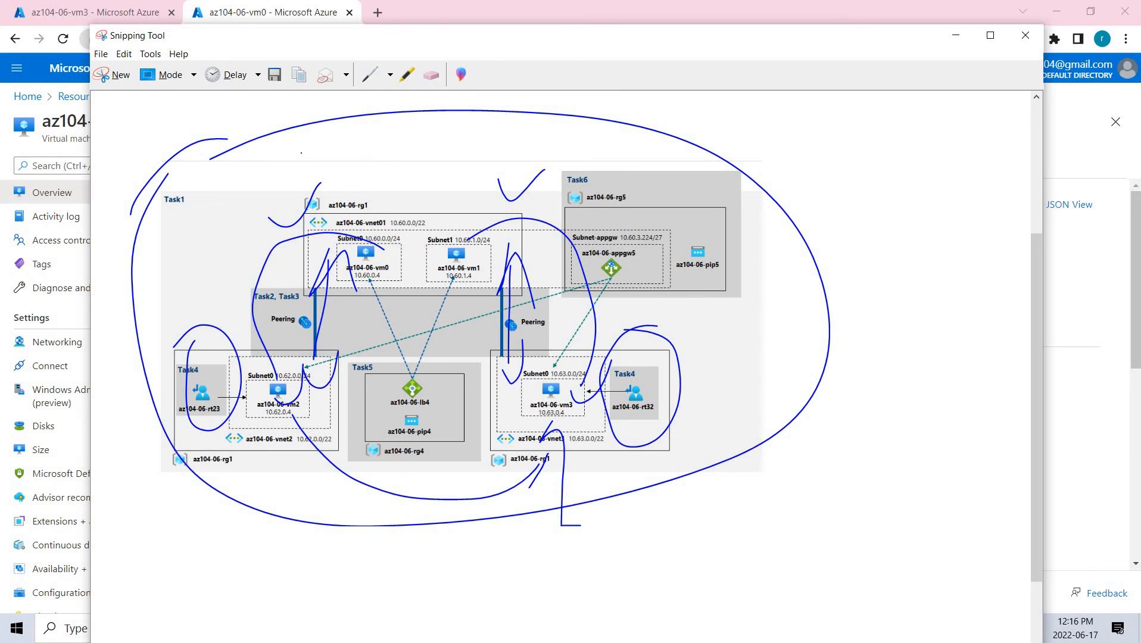
pyautogui.moveTo(375, 219)
pyautogui.mouseDown()
pyautogui.moveTo(323, 243)
pyautogui.moveTo(396, 215)
pyautogui.moveTo(295, 254)
pyautogui.mouseUp()
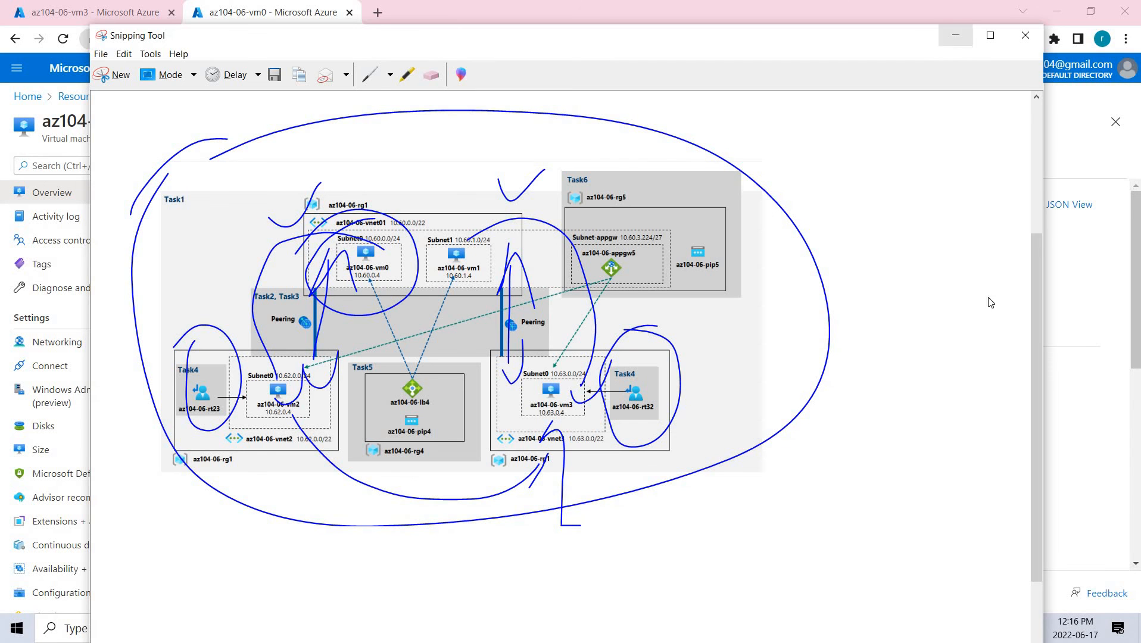
pyautogui.click(956, 36)
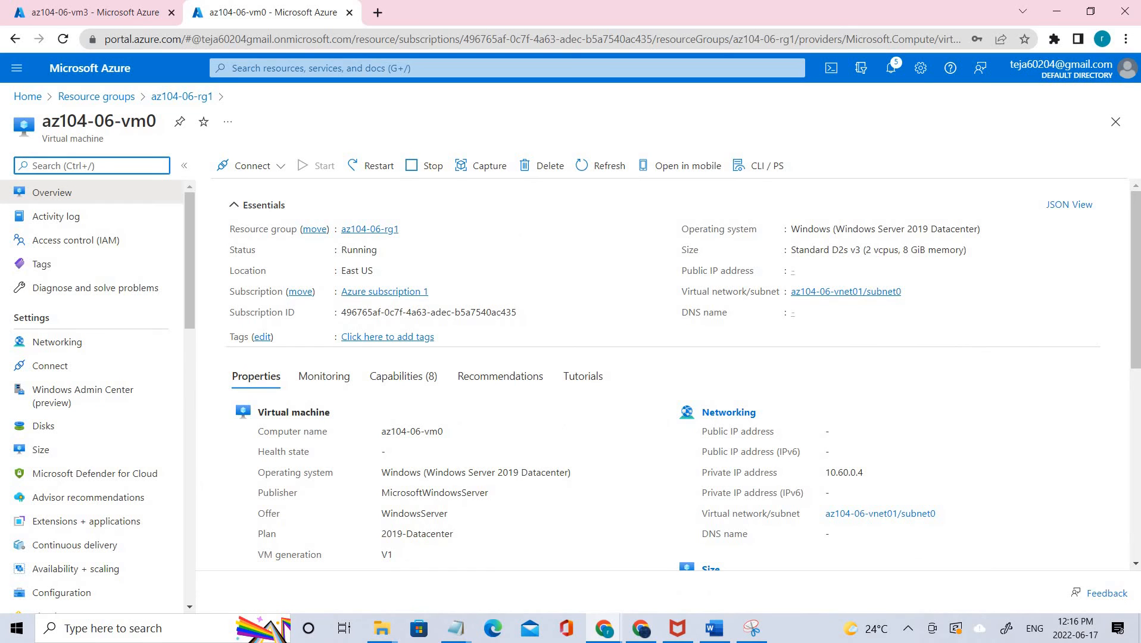
# Step: Open the IP configurations of az104-06-nic0, the network interface of az104-06-vm0
pyautogui.click(71, 352)
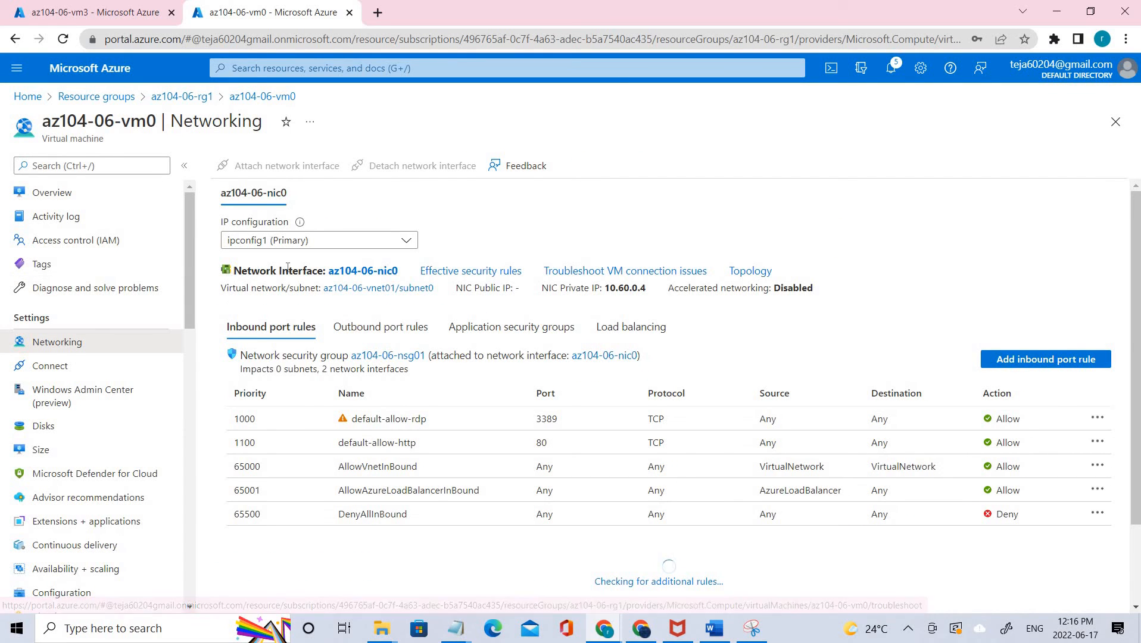
pyautogui.moveTo(233, 271); pyautogui.dragTo(396, 275)
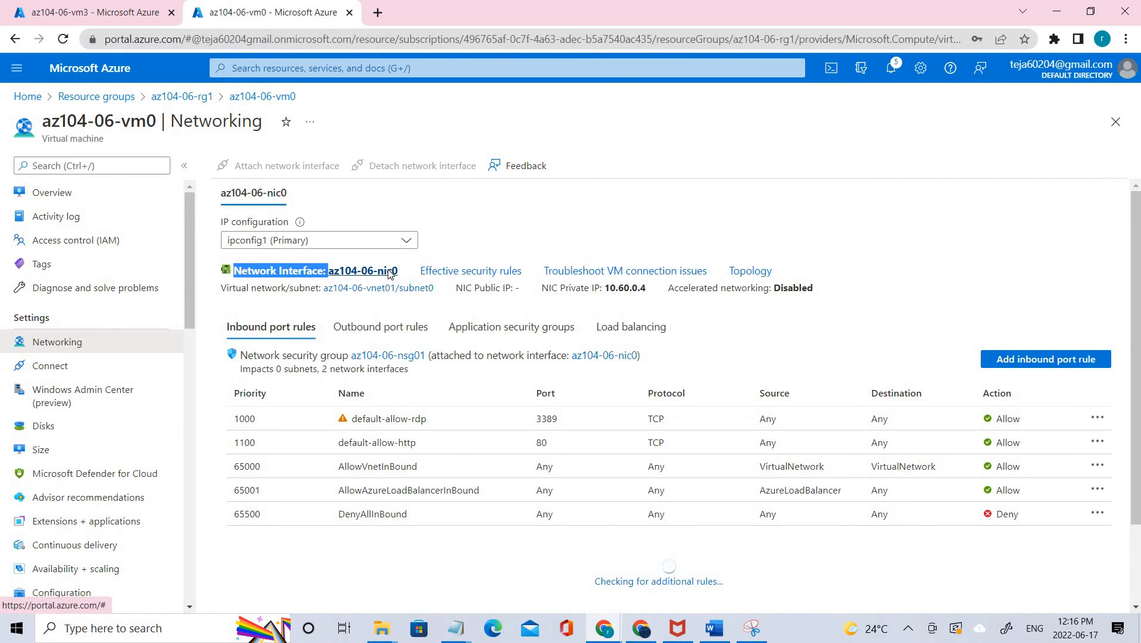
pyautogui.click(391, 274)
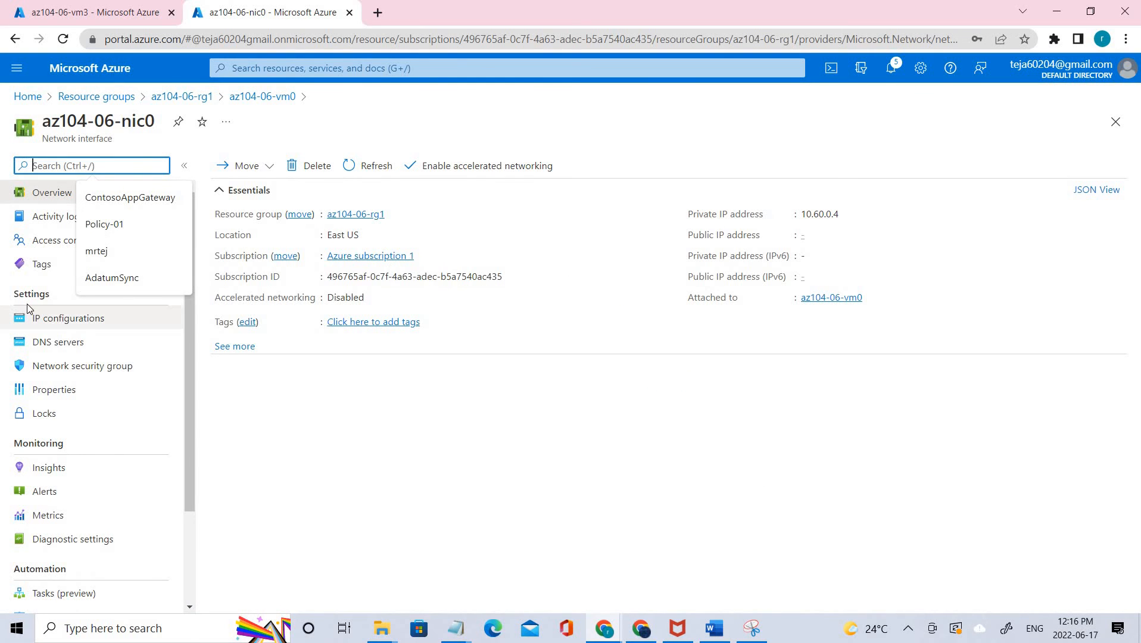
pyautogui.moveTo(5, 294); pyautogui.dragTo(95, 320)
pyautogui.click(95, 319)
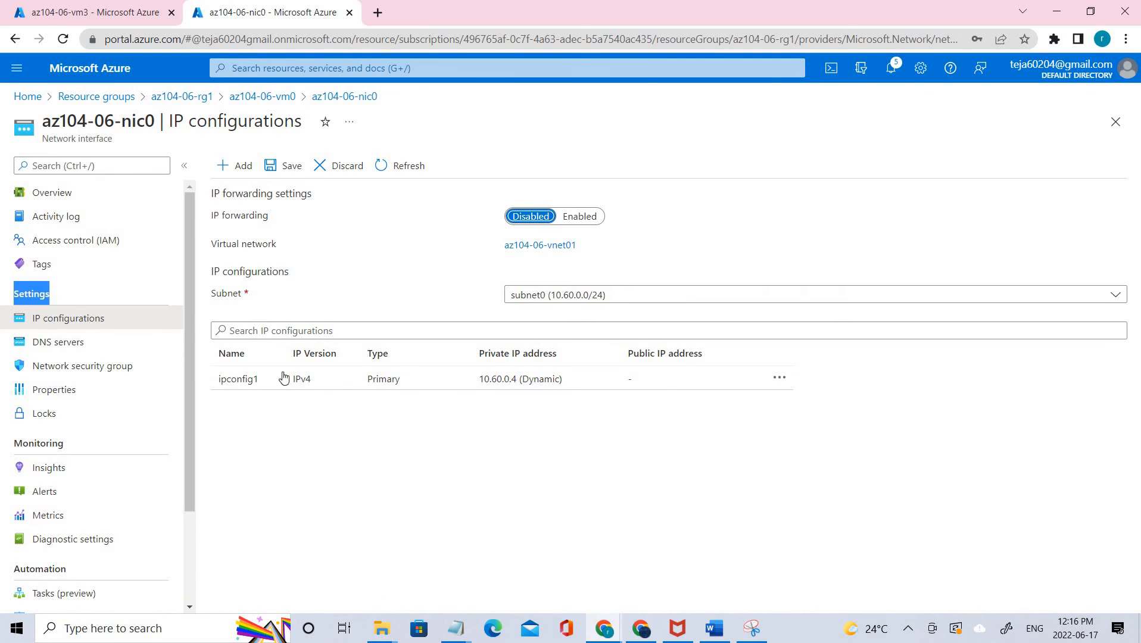
# Step: Enable IP forwarding on az104-06-nic0 and save the setting
pyautogui.moveTo(213, 216); pyautogui.dragTo(269, 218)
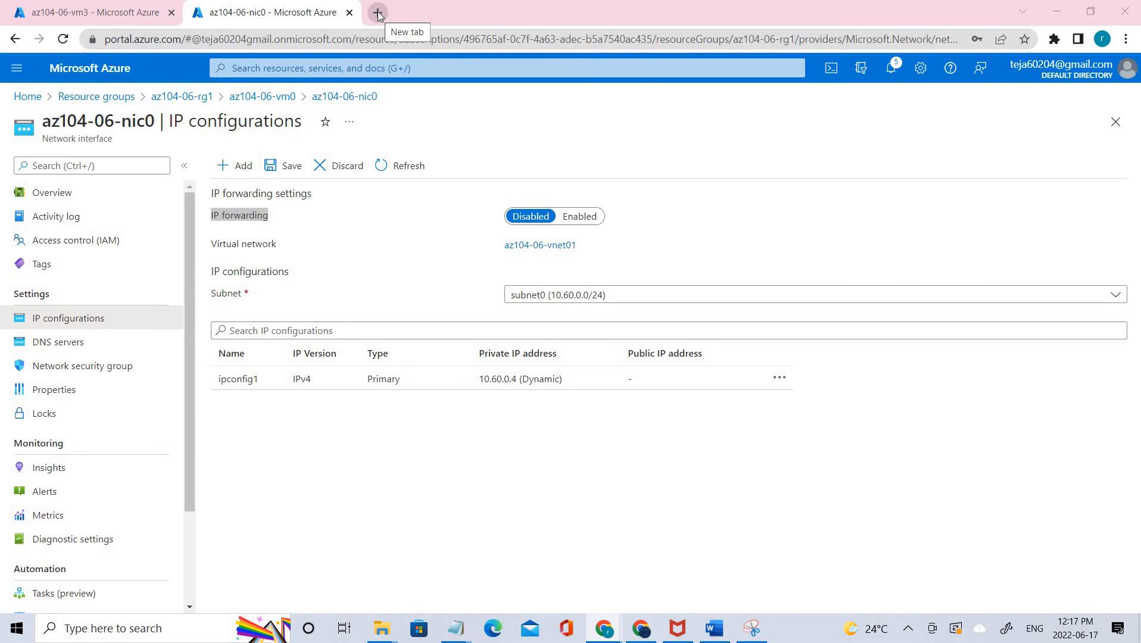
pyautogui.moveTo(293, 225); pyautogui.dragTo(27, 241)
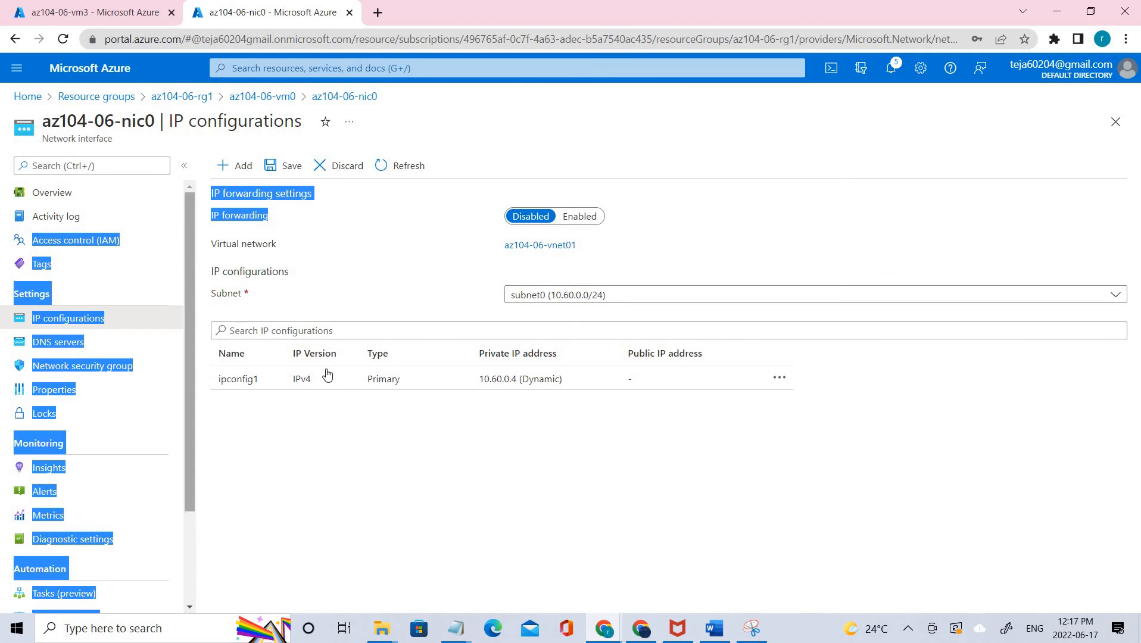
pyautogui.click(1066, 312)
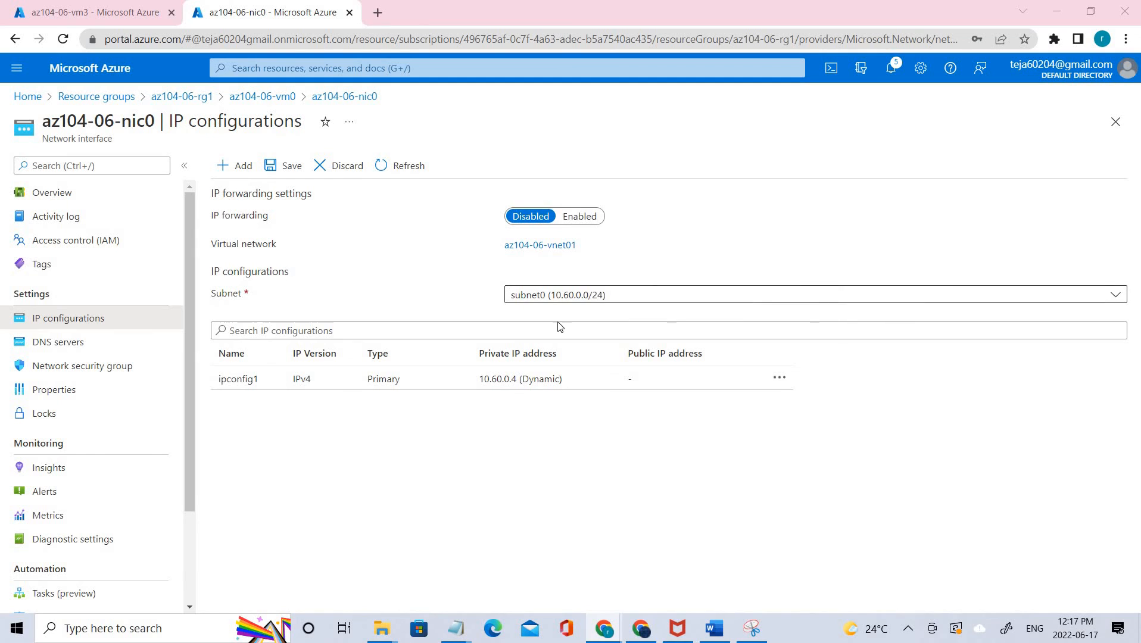
pyautogui.click(571, 218)
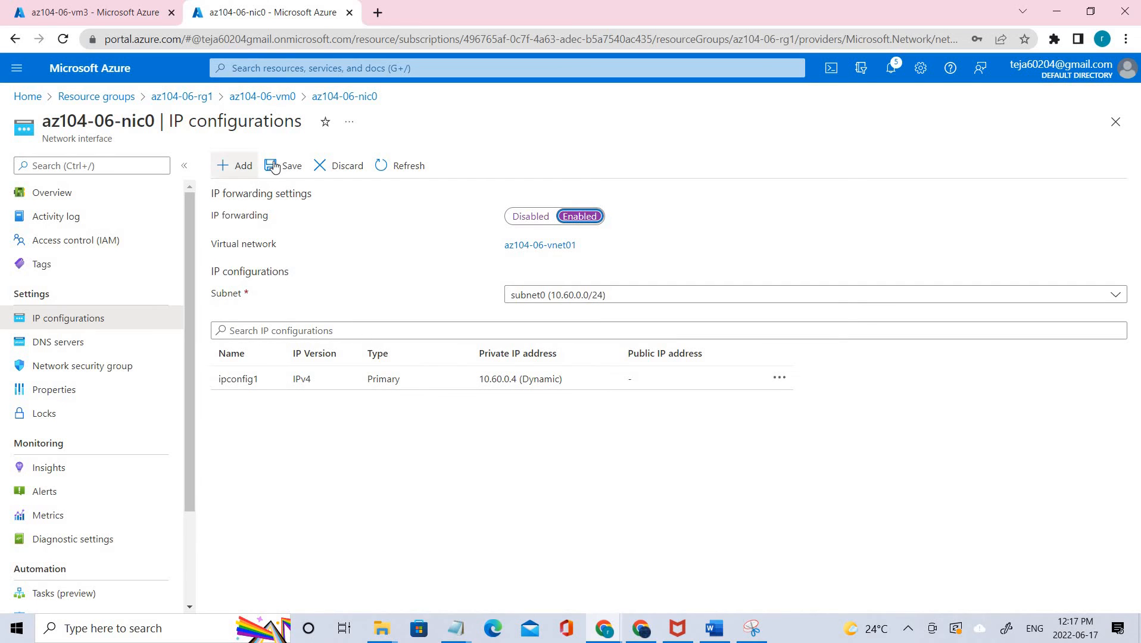
pyautogui.click(274, 167)
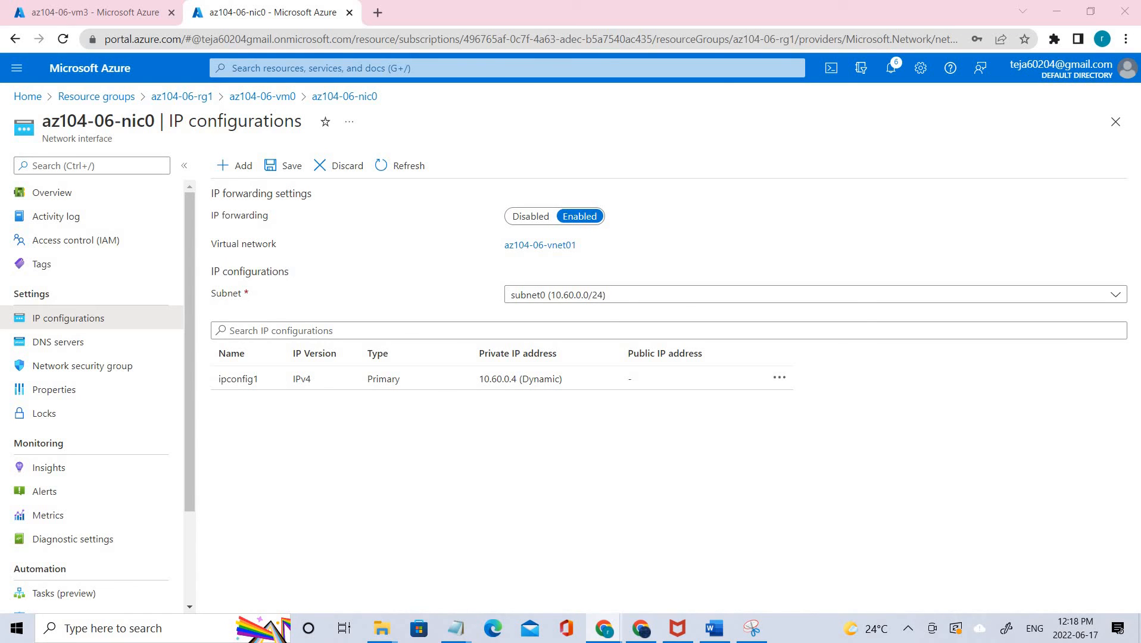
# Step: Go back to az104-06-vm0 through az104-06-rg1 and open its RunPowerShellScript run command
pyautogui.click(71, 202)
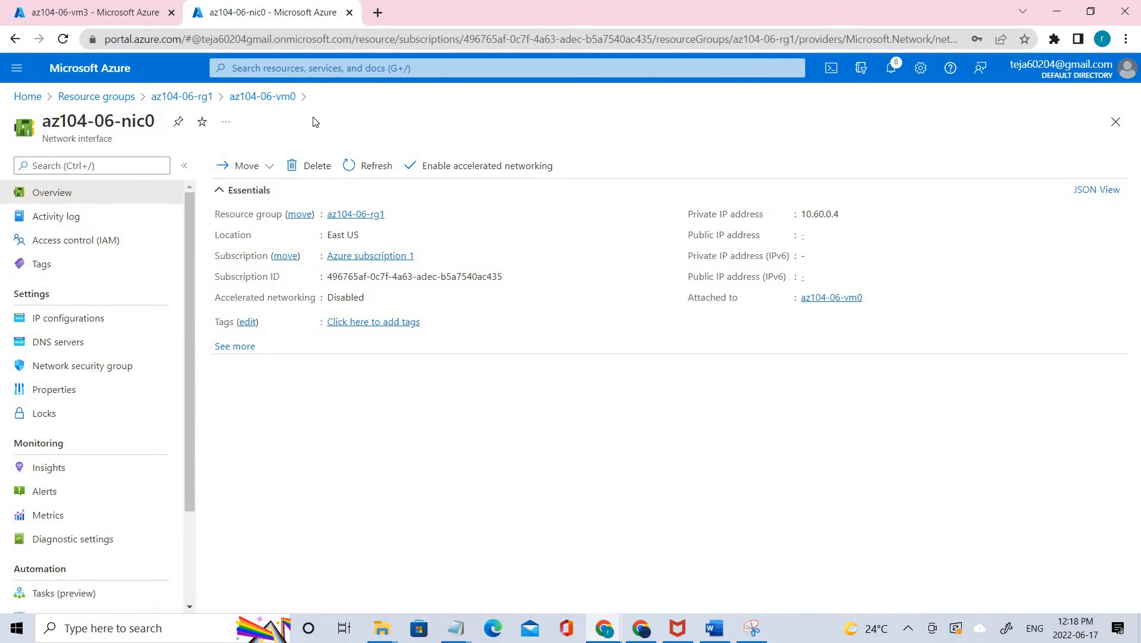
pyautogui.click(178, 99)
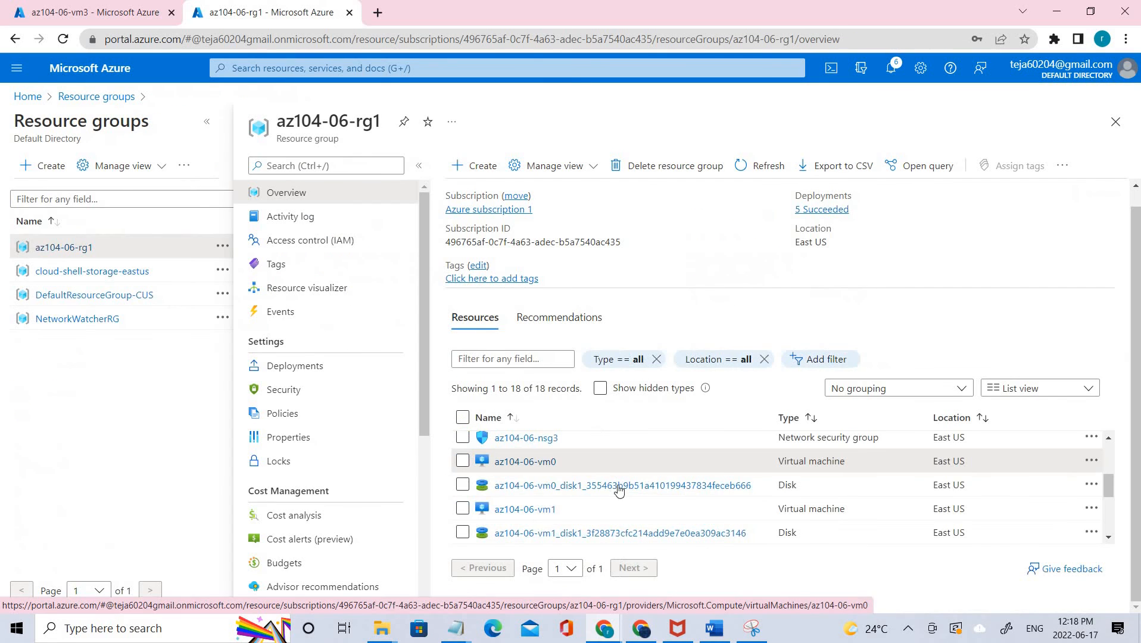
pyautogui.click(554, 462)
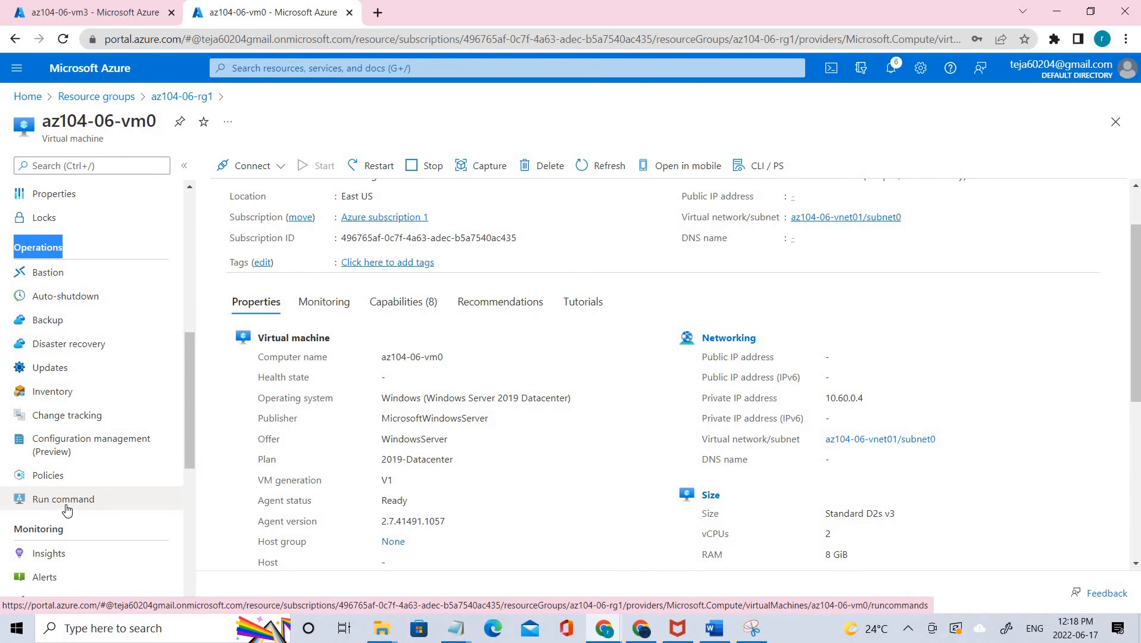
pyautogui.click(65, 507)
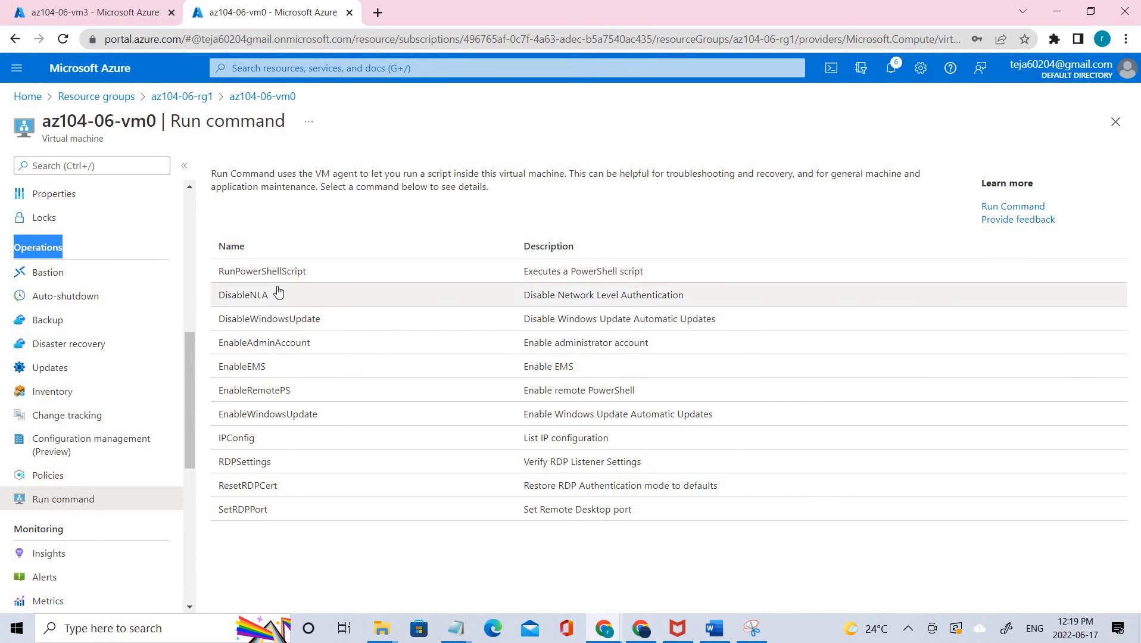
pyautogui.click(314, 276)
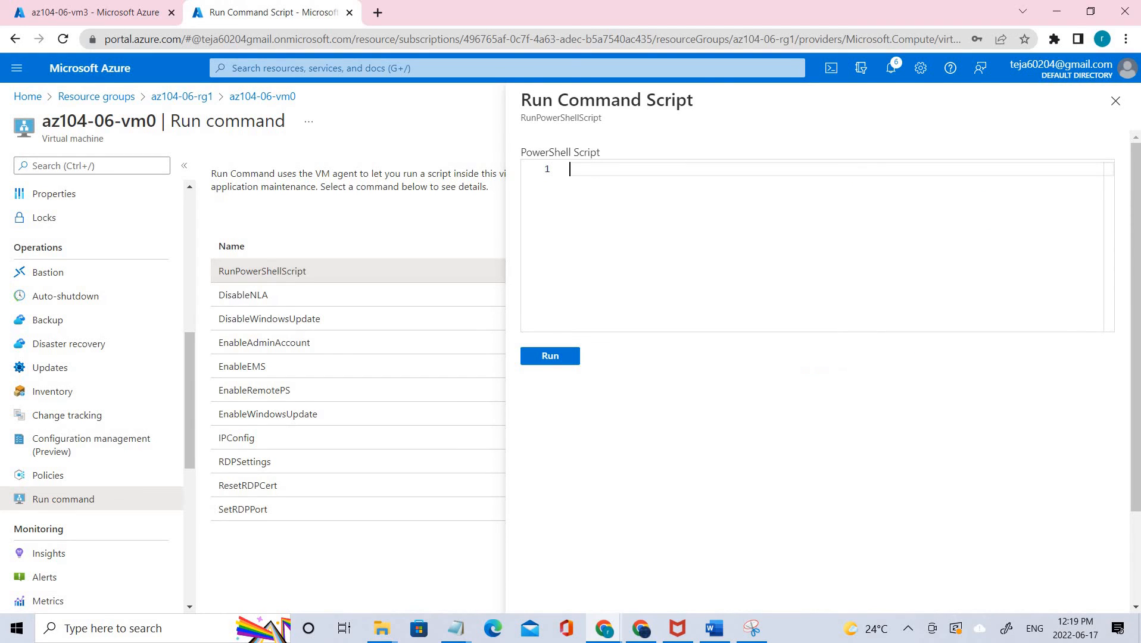
# Step: Run the script "Install-WindowsFeature RemoteAccess -IncludeManagementTools" on az104-06-vm0 and review its output
pyautogui.hotkey('alt', 'Tab')
pyautogui.click(642, 229)
pyautogui.write('Install-WindowsFeature RemoteAccess -IncludeManagementTools')
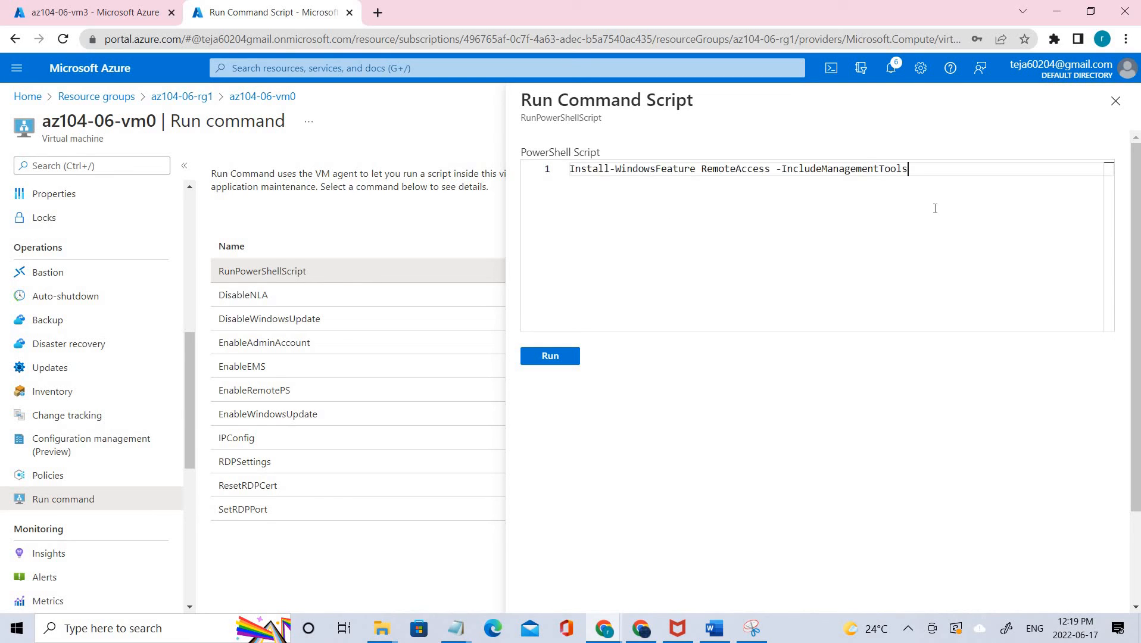
pyautogui.click(569, 356)
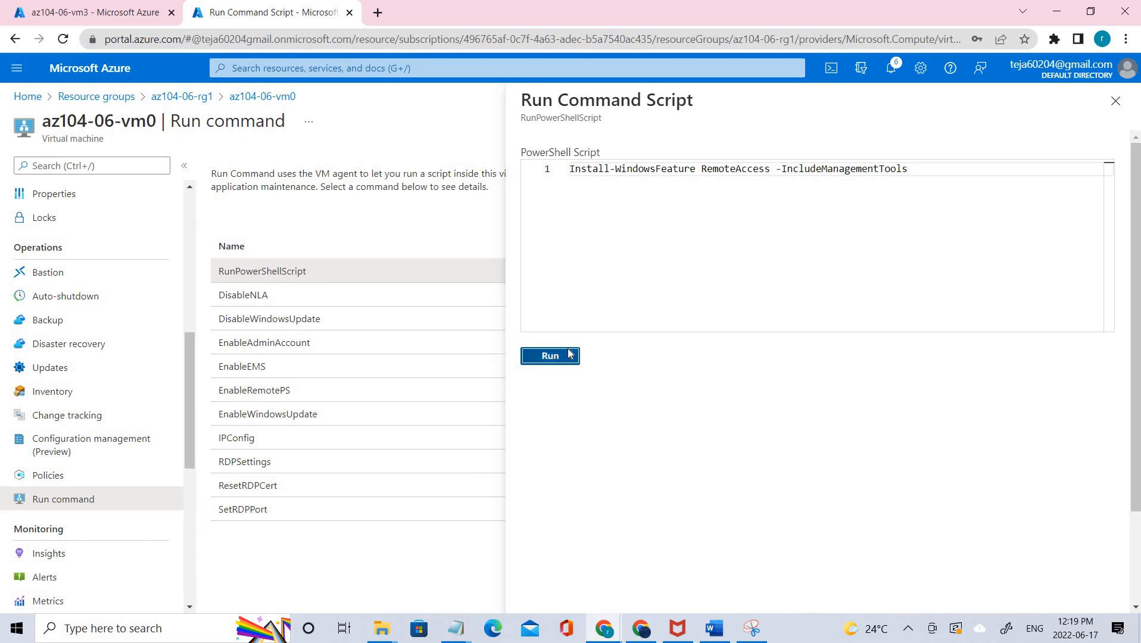
pyautogui.scroll(-3, 794, 446)
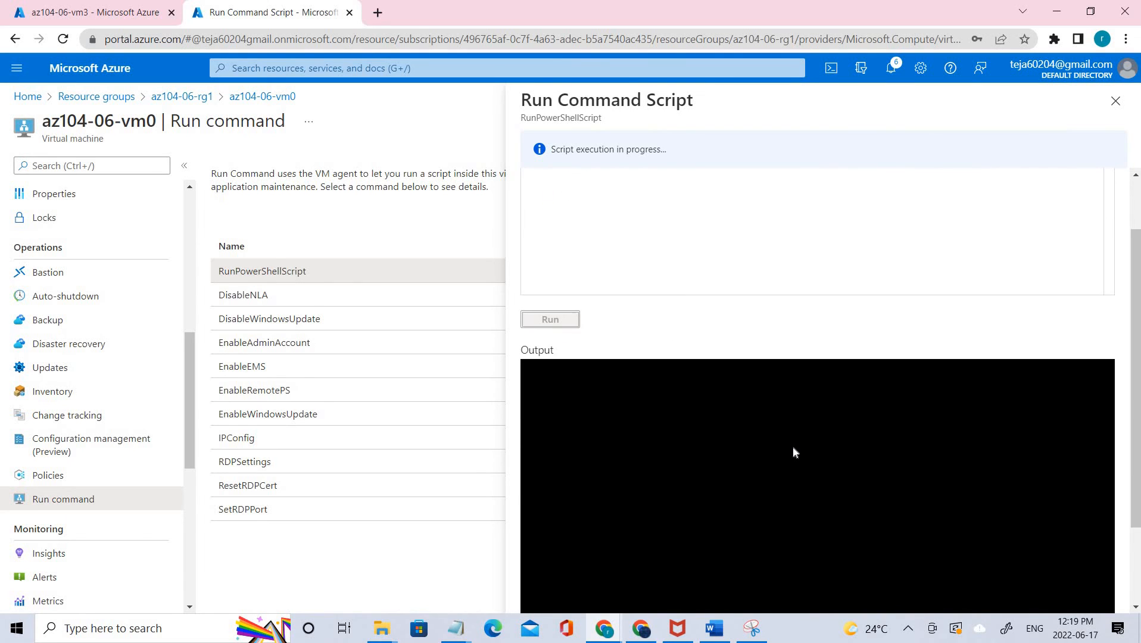
pyautogui.scroll(3, 793, 446)
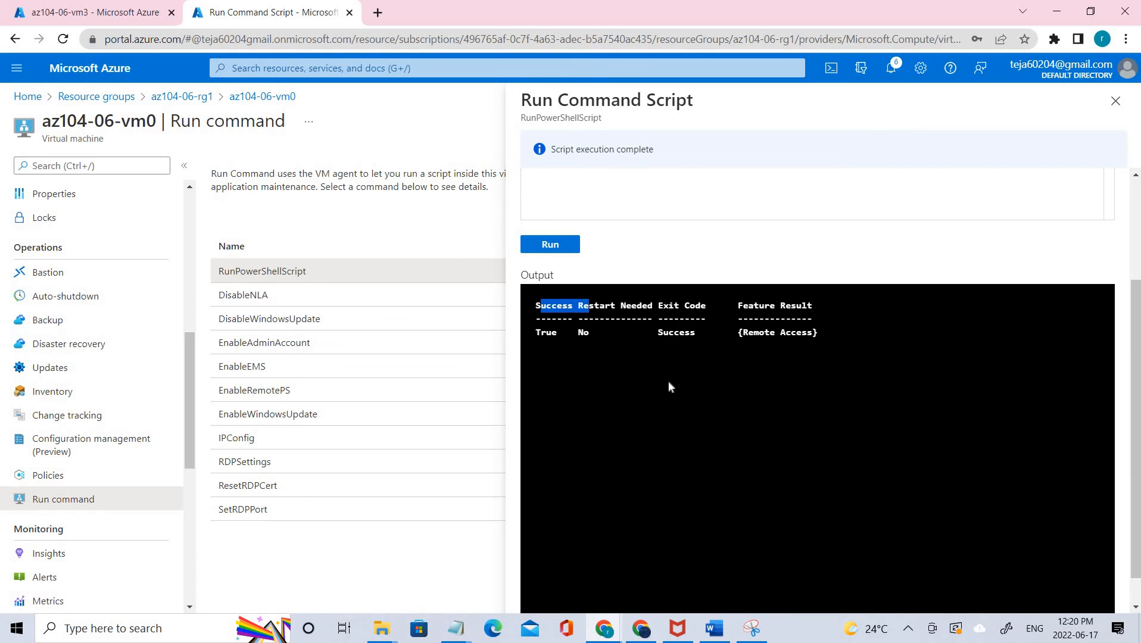
pyautogui.scroll(3, 959, 275)
pyautogui.click(665, 343)
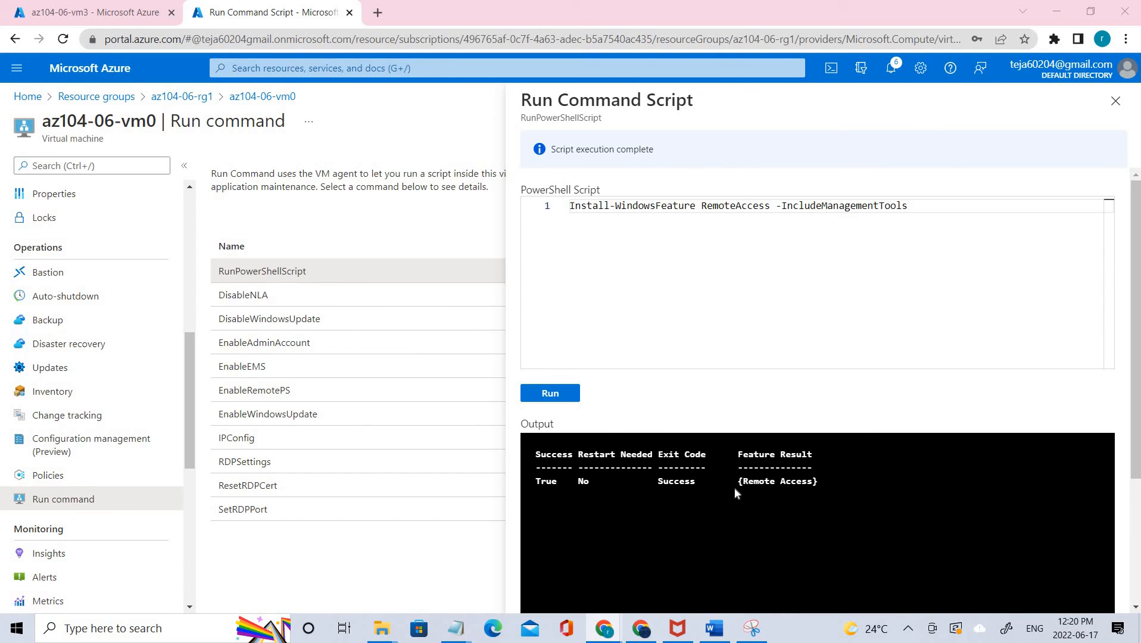
pyautogui.click(689, 302)
pyautogui.tripleClick(548, 160)
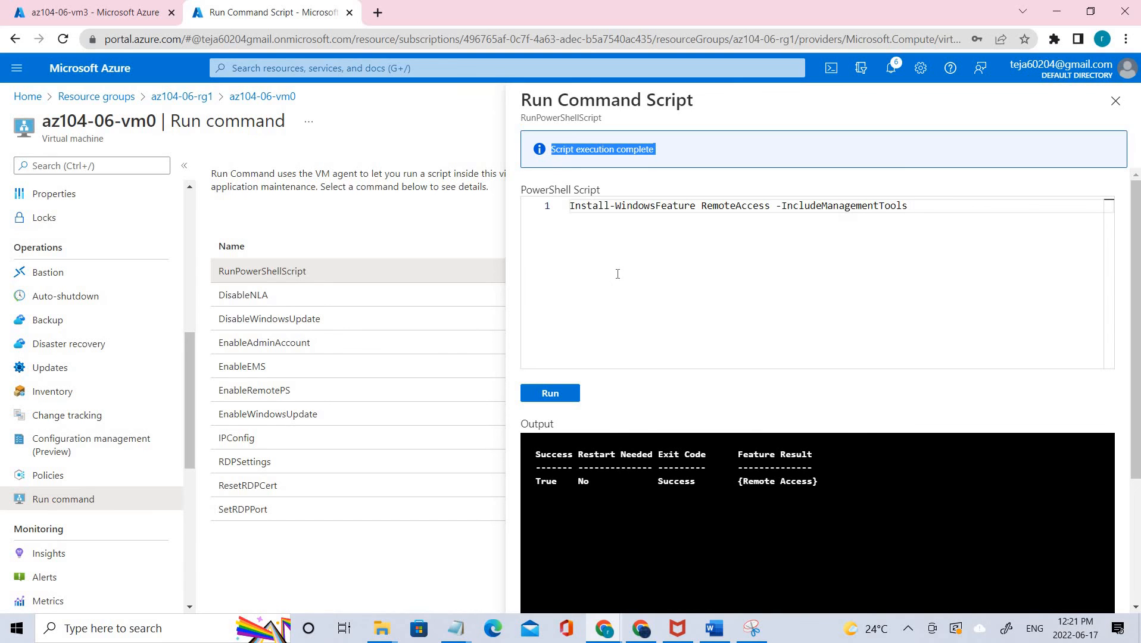
# Step: Replace the script with commands installing Routing, RSAT-RemoteAccess-Powershell and RoutingOnly remote access and enabling forwarding on the network adapters, and run it
pyautogui.click(618, 274)
pyautogui.hotkey('ctrl', 'a')
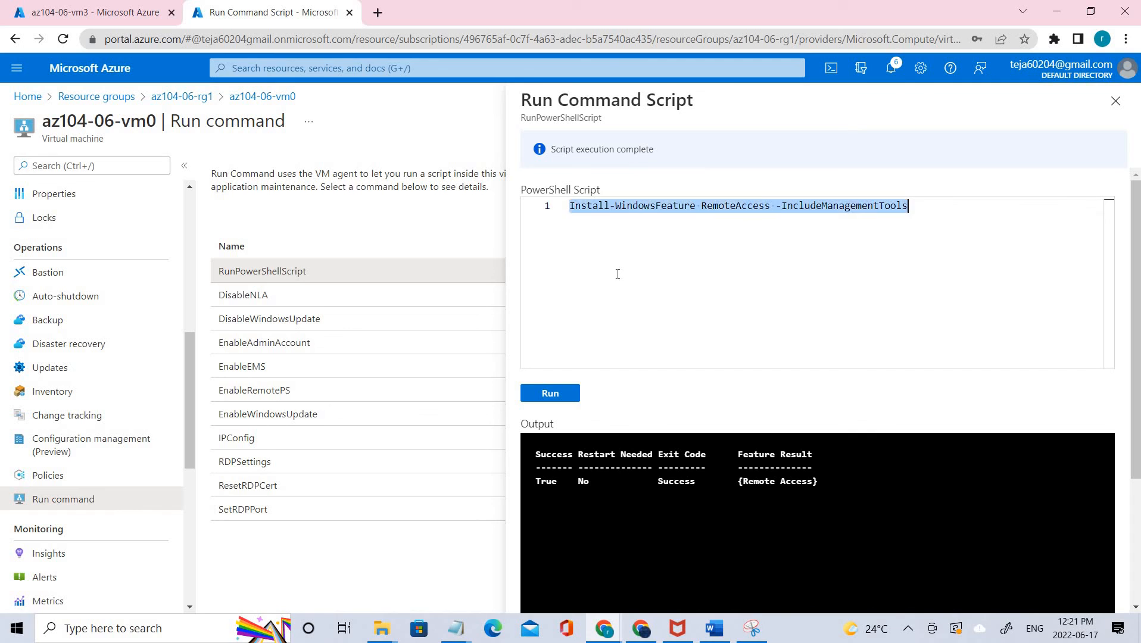
pyautogui.write('Install-WindowsFeature -Name Routing -IncludeManagementTools -IncludeAllSubFeature  Install-WindowsFeature -Name "RSAT-RemoteAccess-Powershell"  Install-RemoteAccess -VpnType RoutingOnly  Get-NetAdapter | Set-NetIPInterface -Forwarding Enabled')
pyautogui.click(565, 394)
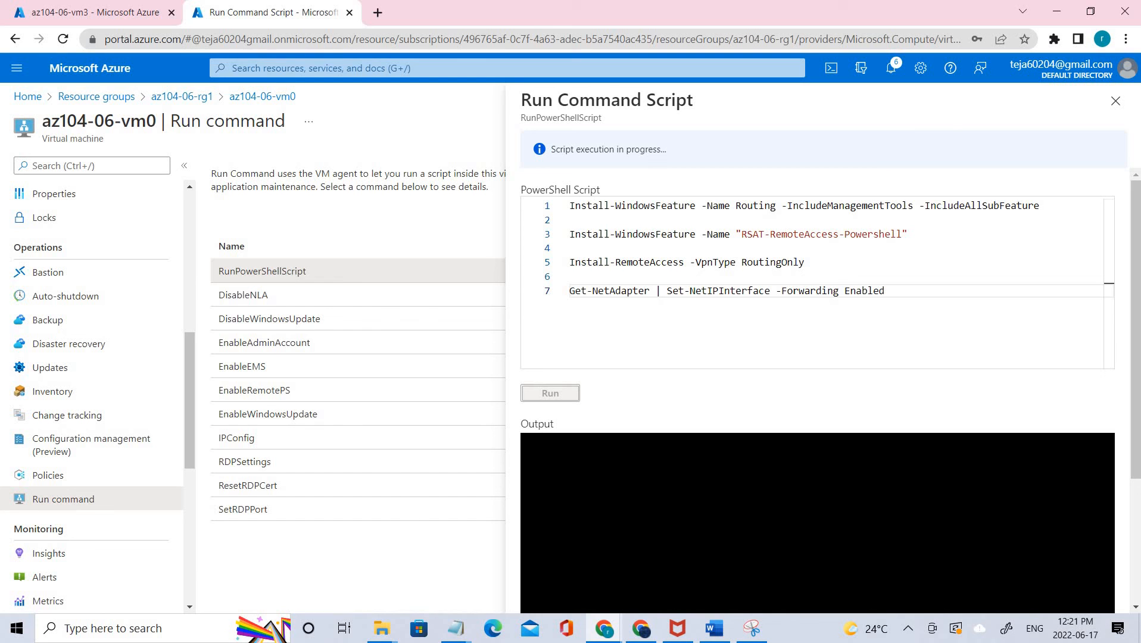
# Step: Switch to the other portal tab, open resource group az104-06-rg1 and start creating a new resource in it
pyautogui.click(107, 7)
pyautogui.click(43, 97)
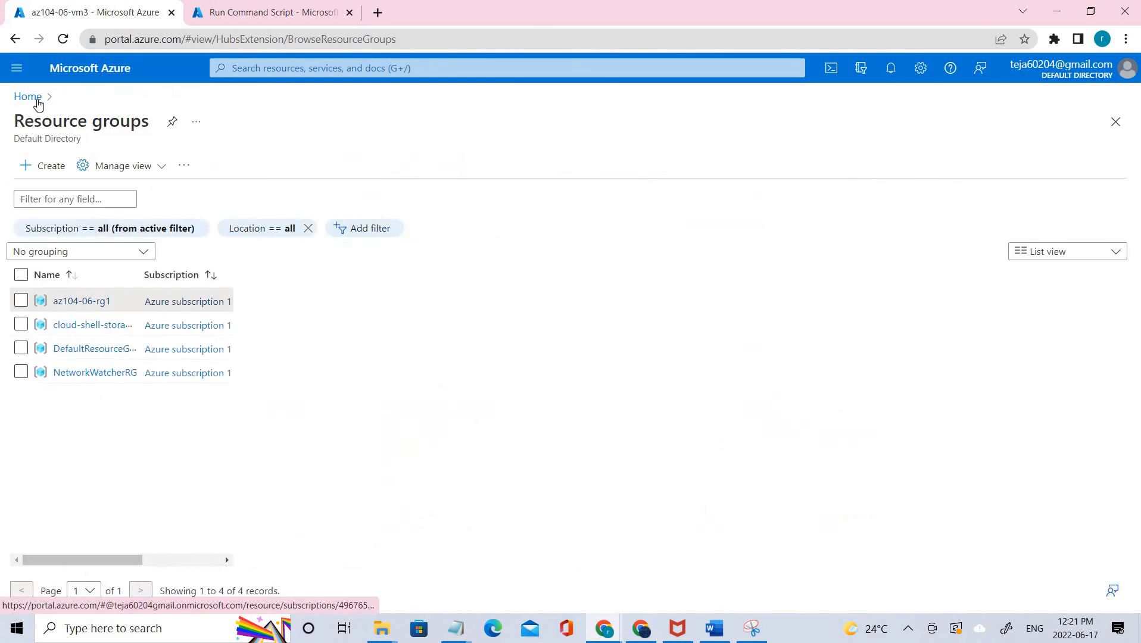
pyautogui.click(30, 96)
pyautogui.click(285, 161)
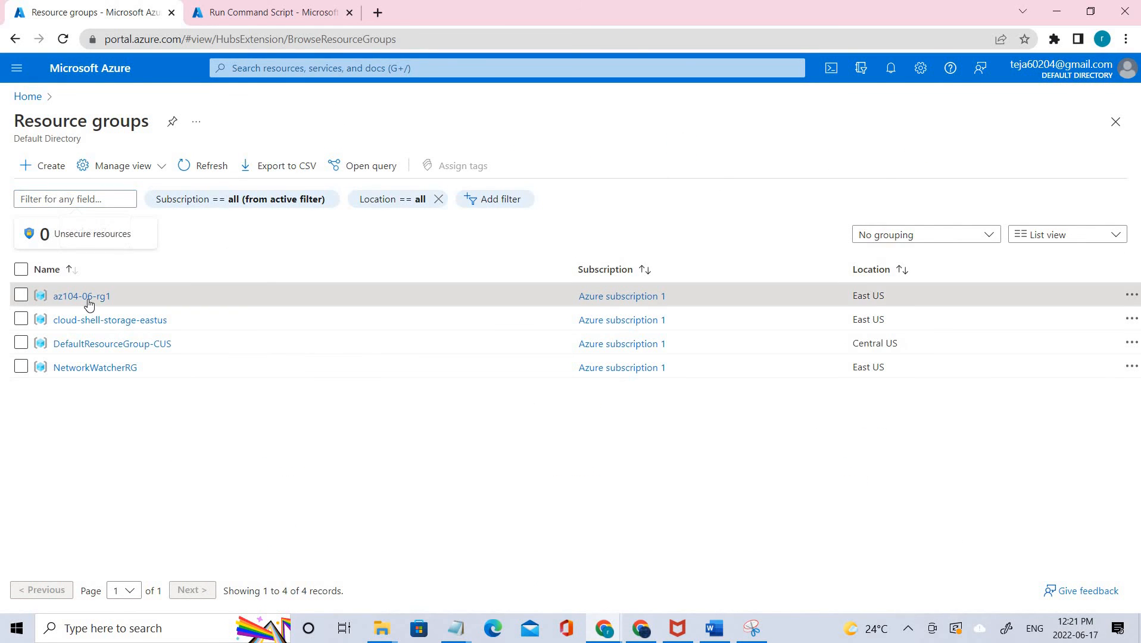
pyautogui.click(89, 298)
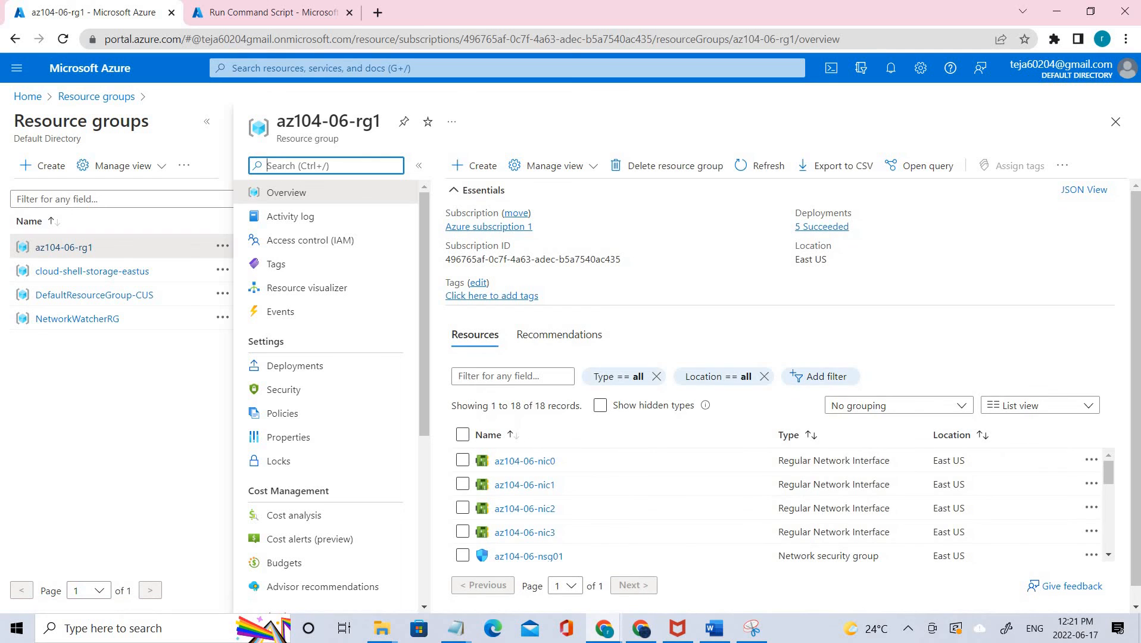
pyautogui.click(481, 165)
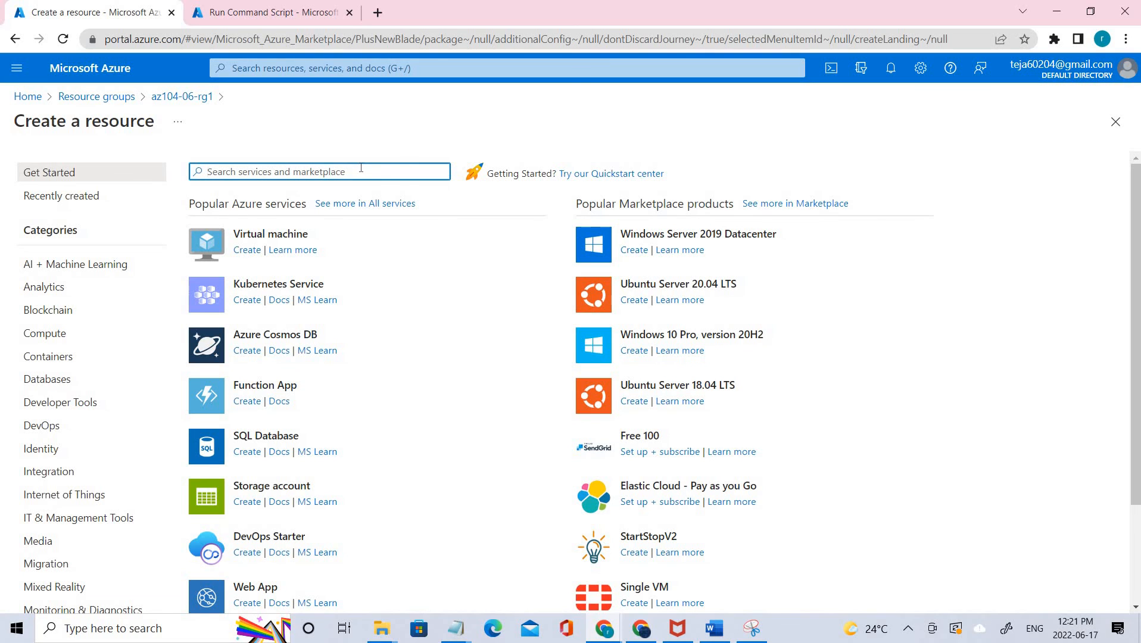
# Step: Search the marketplace for "Route", choose Route table and start creating it
pyautogui.write('Run')
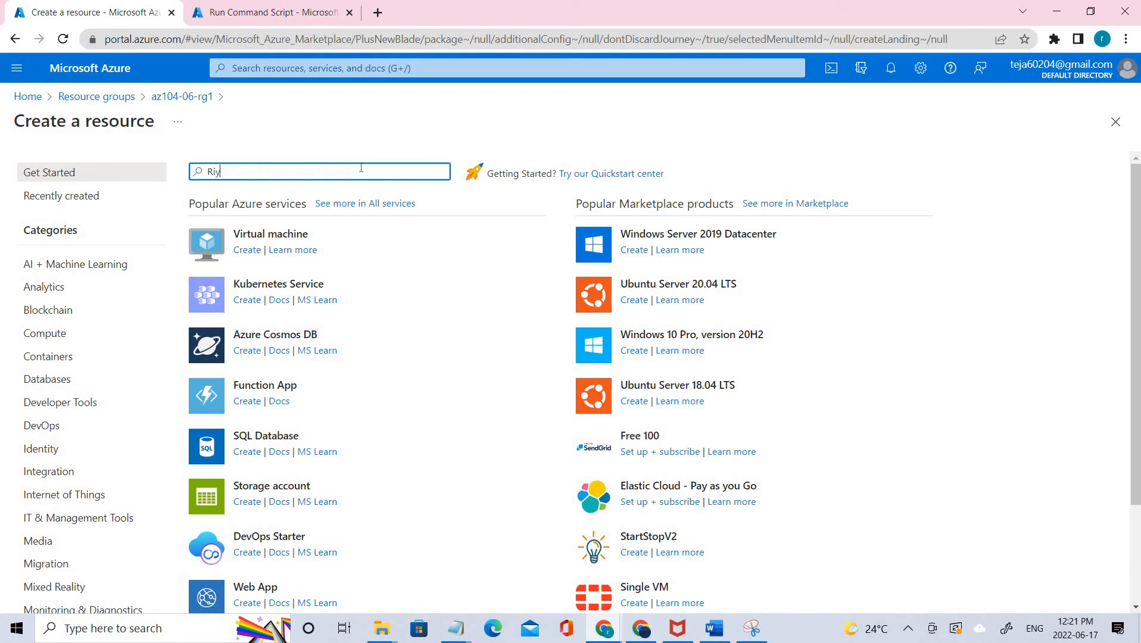
pyautogui.press('BackSpace')
pyautogui.press('BackSpace')
pyautogui.write('oute')
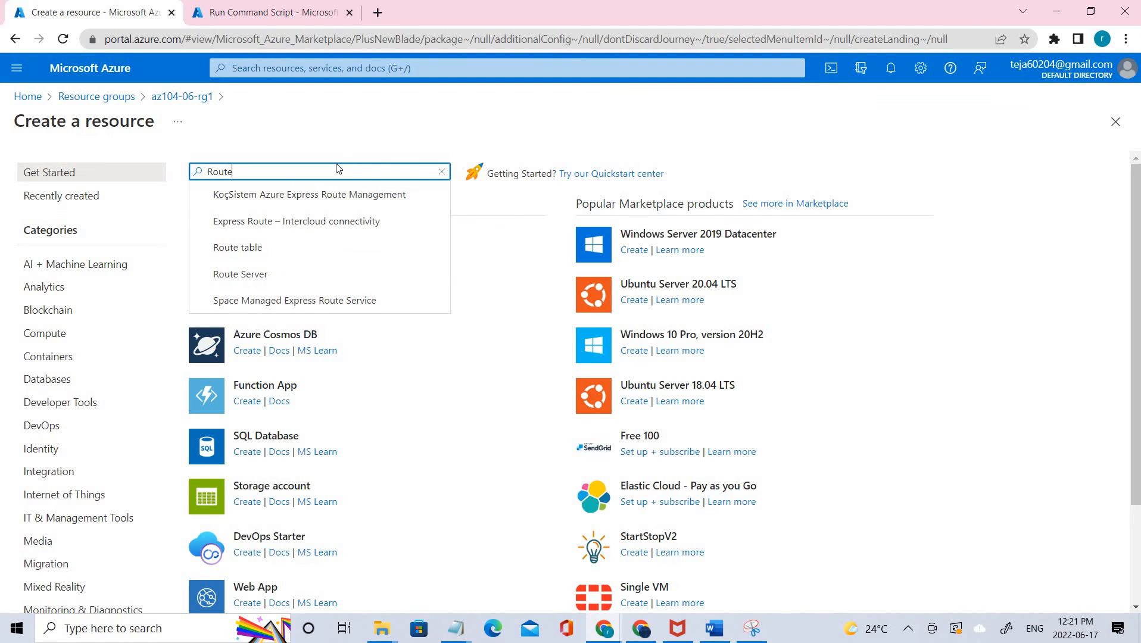
pyautogui.click(331, 246)
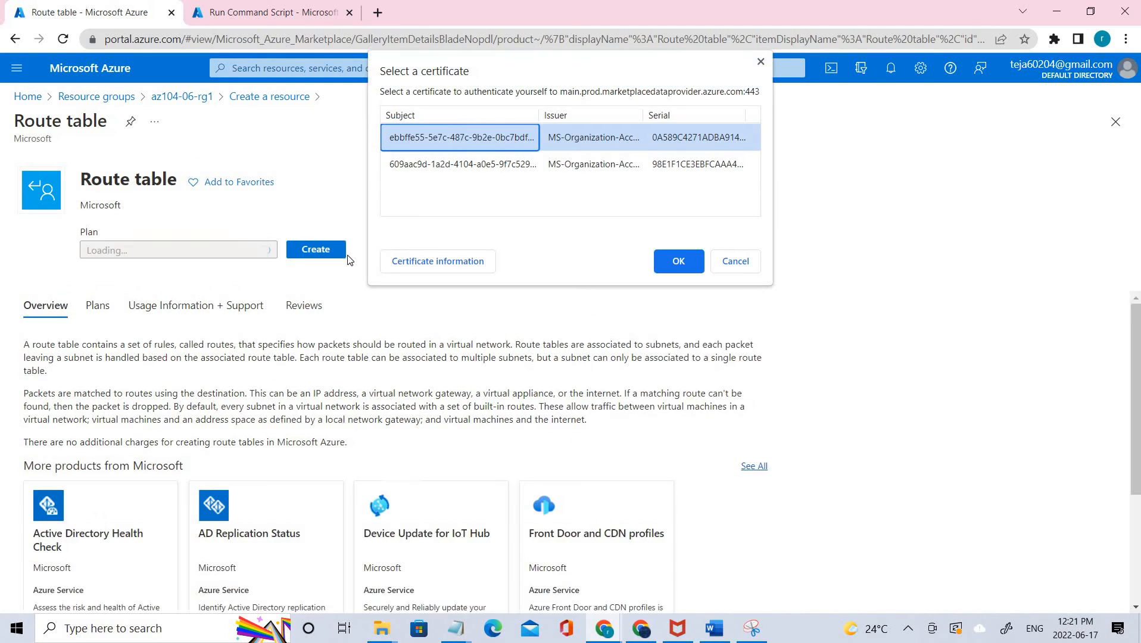
pyautogui.press('Return')
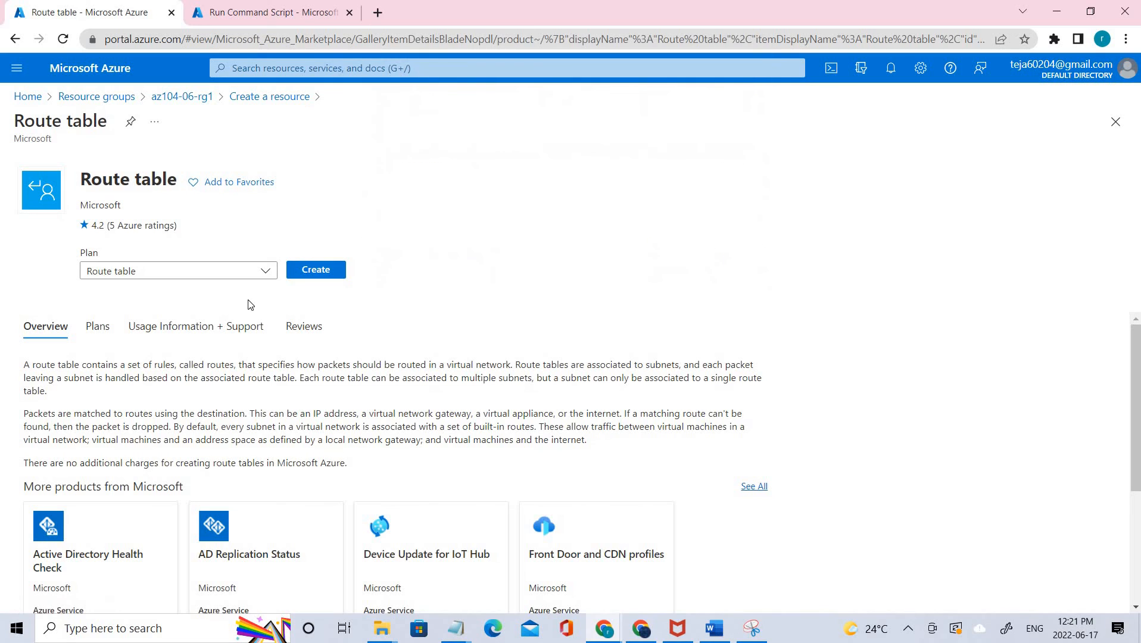
pyautogui.moveTo(113, 179); pyautogui.dragTo(151, 180)
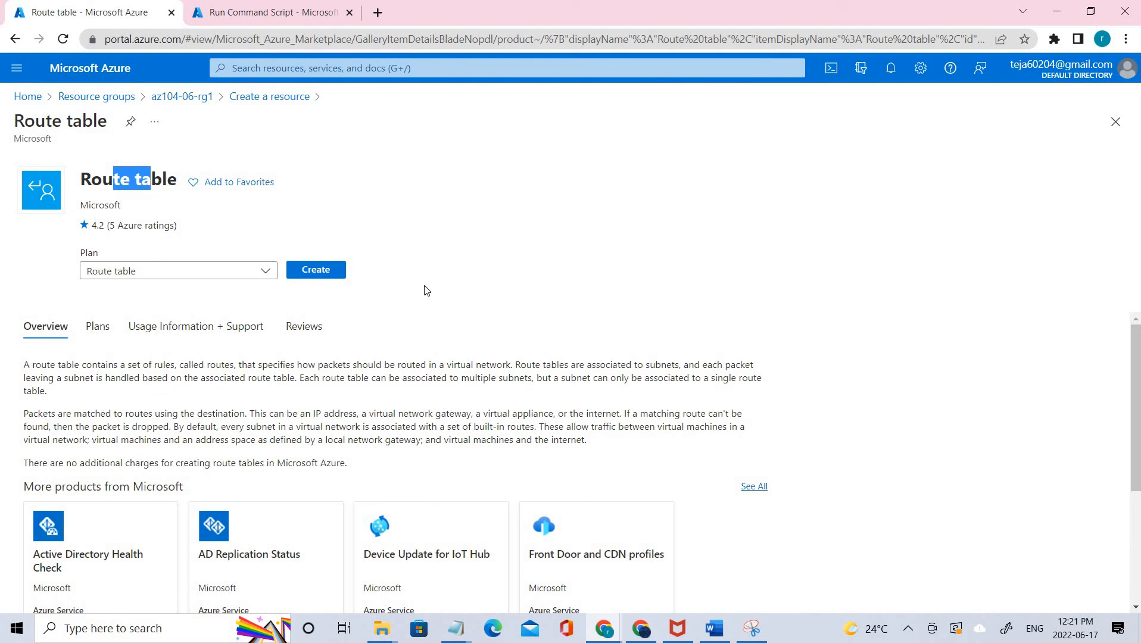
pyautogui.click(499, 253)
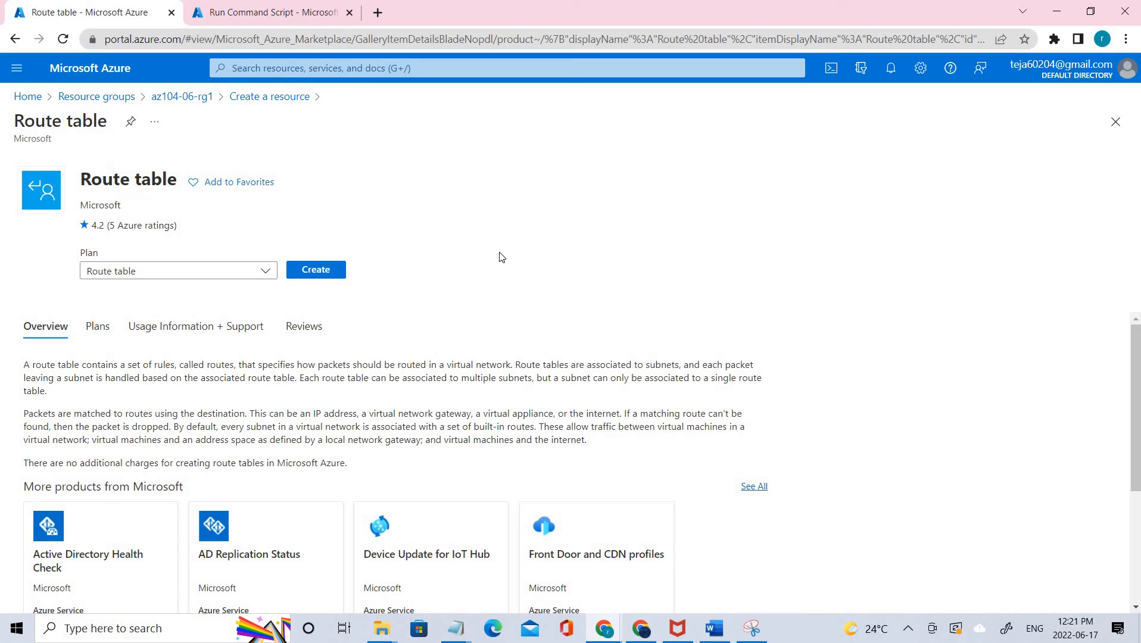
pyautogui.click(316, 272)
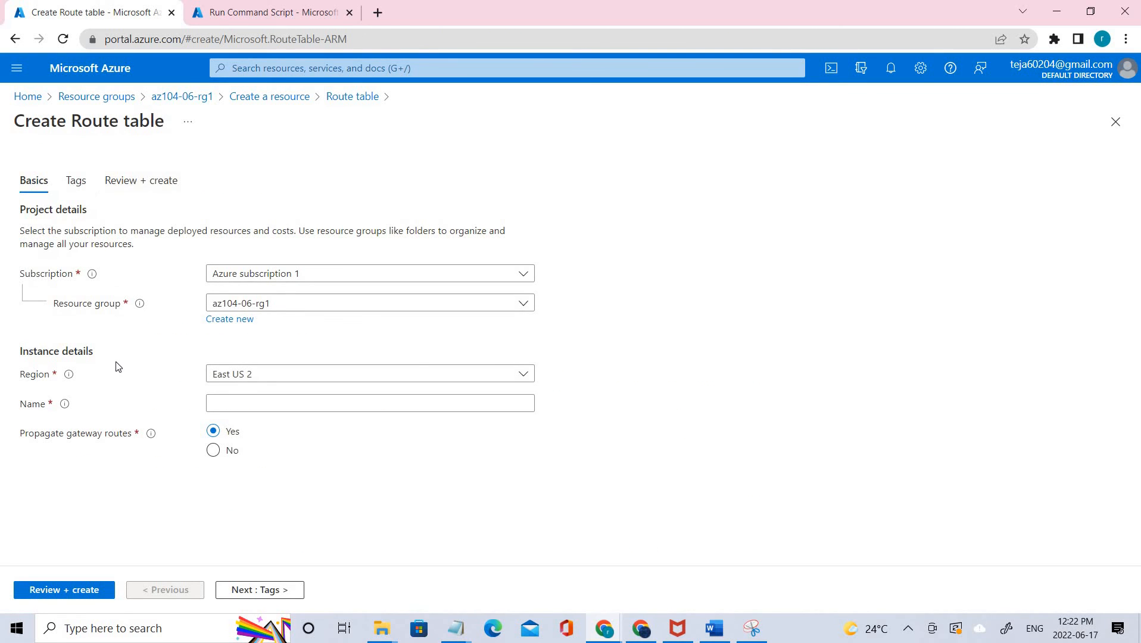
# Step: Set the route table's region to East US and its name to az104-06-rt23
pyautogui.click(513, 373)
pyautogui.scroll(-1, 306, 262)
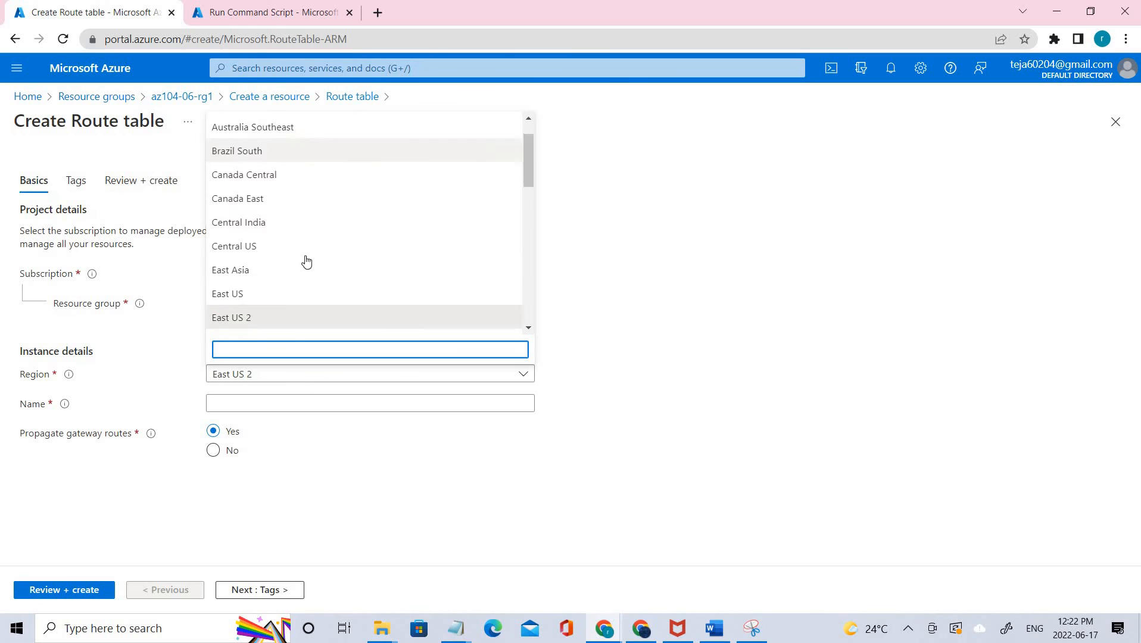
pyautogui.scroll(-1, 306, 262)
pyautogui.click(301, 265)
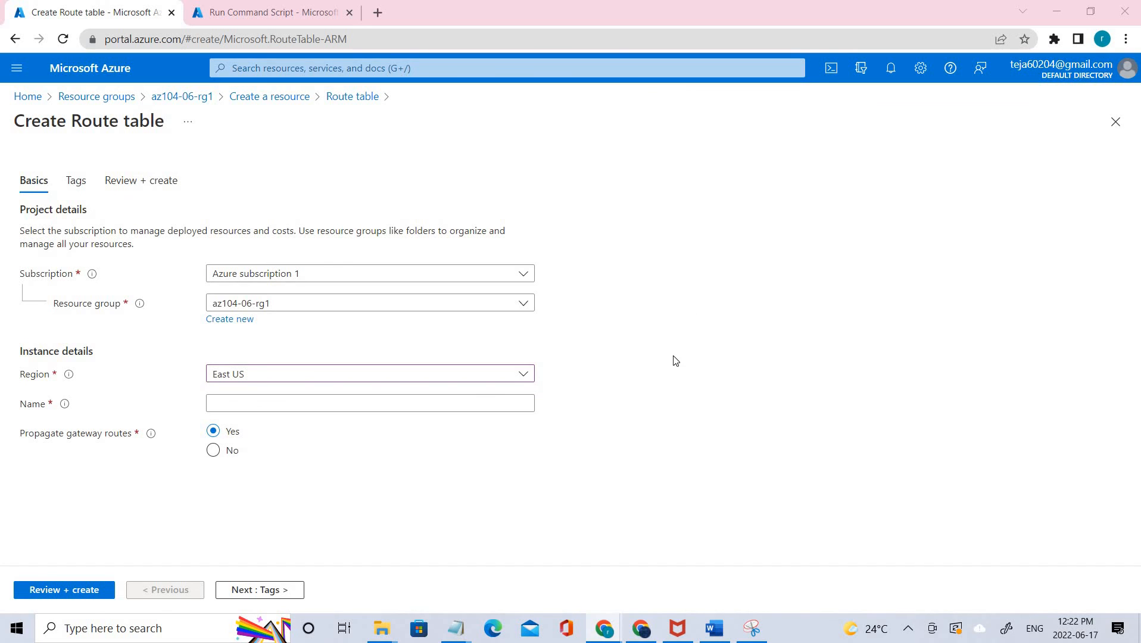
pyautogui.click(351, 404)
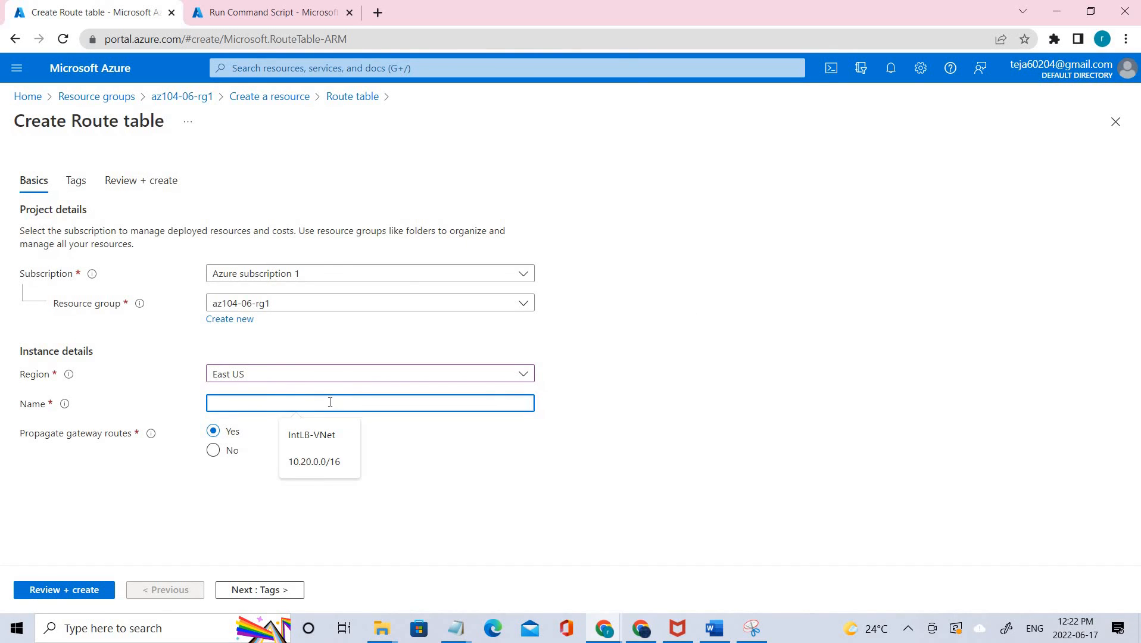
pyautogui.write('az104-06-rt23')
pyautogui.press('BackSpace')
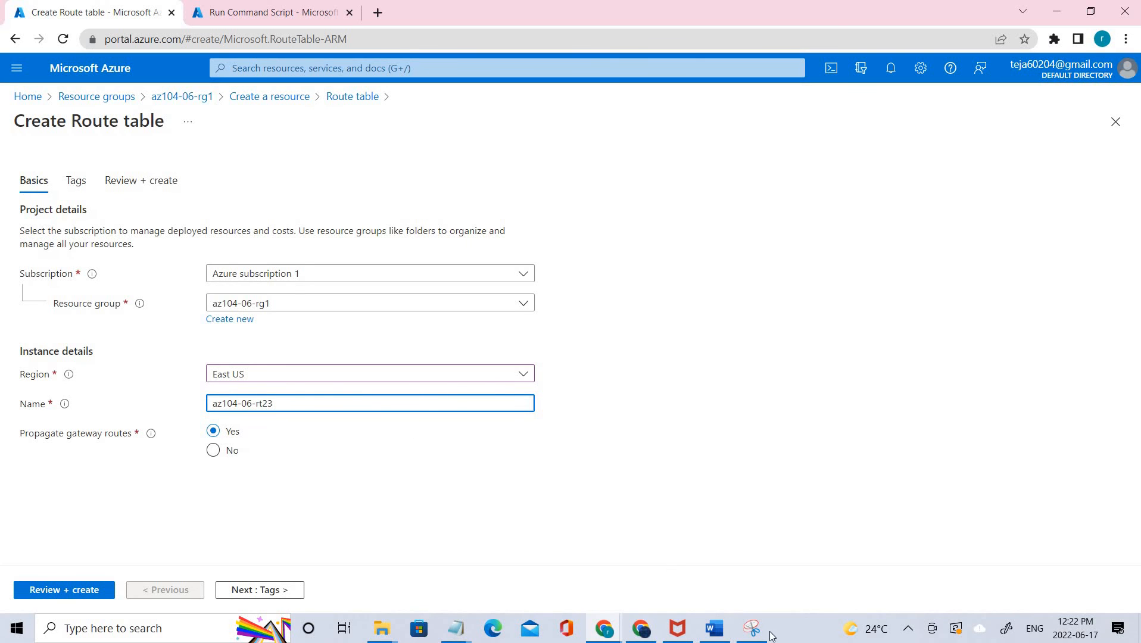
# Step: Switch to Snipping Tool, mark the az104-06-rt23 route table on the network diagram, and return to the portal
pyautogui.click(751, 628)
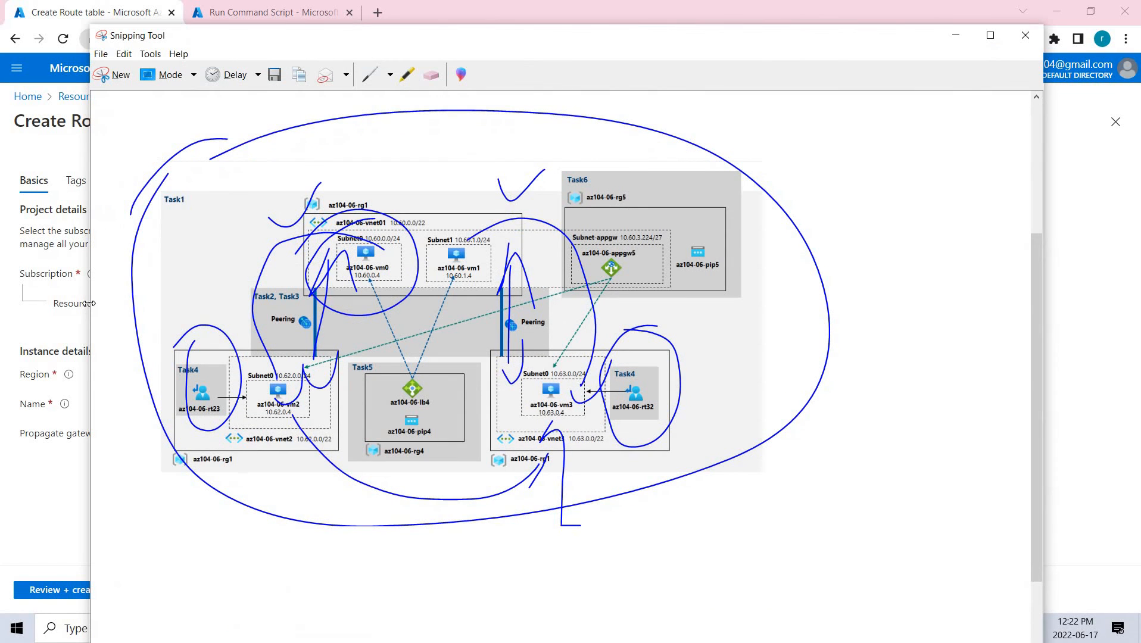
pyautogui.moveTo(152, 319)
pyautogui.mouseDown()
pyautogui.moveTo(211, 341)
pyautogui.moveTo(269, 290)
pyautogui.mouseUp()
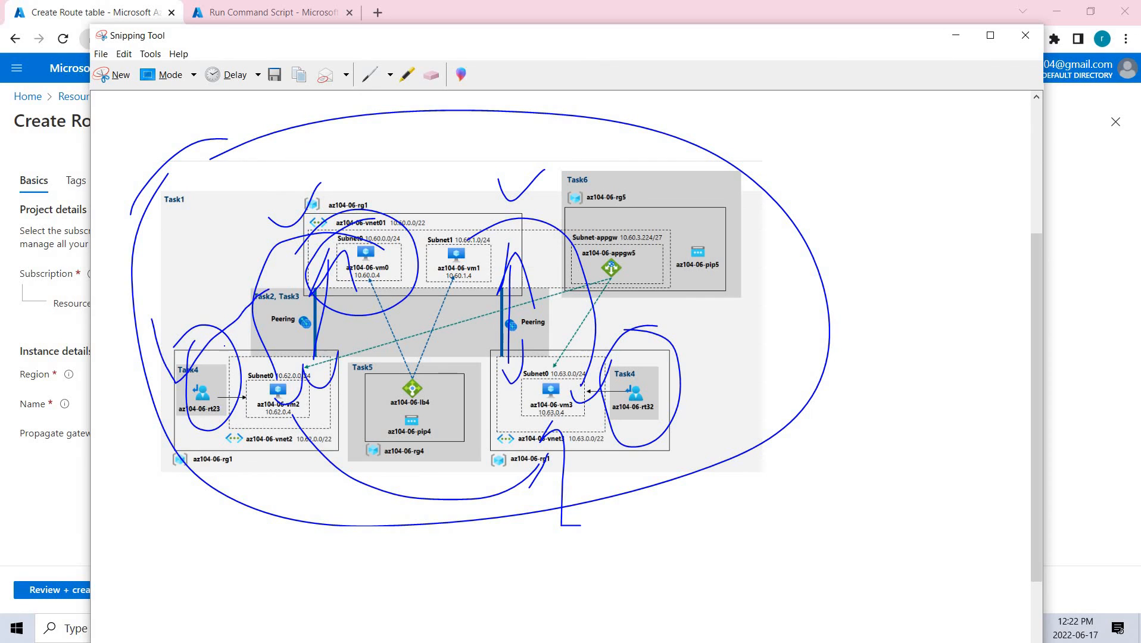
pyautogui.moveTo(226, 344)
pyautogui.mouseDown()
pyautogui.moveTo(158, 388)
pyautogui.moveTo(252, 338)
pyautogui.moveTo(222, 317)
pyautogui.mouseUp()
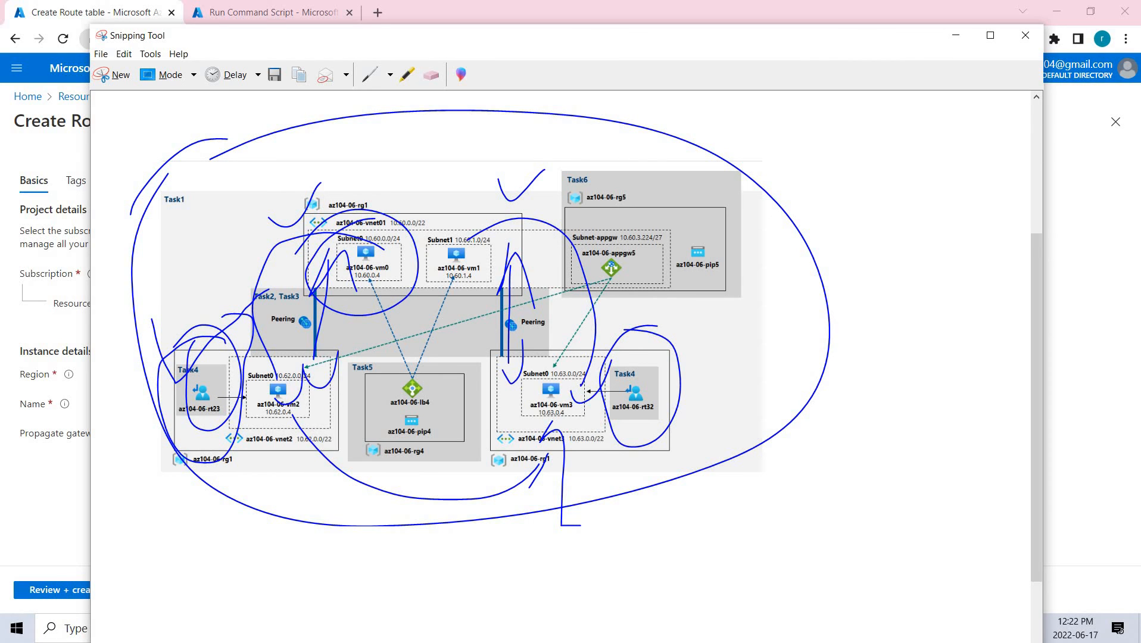
pyautogui.click(955, 35)
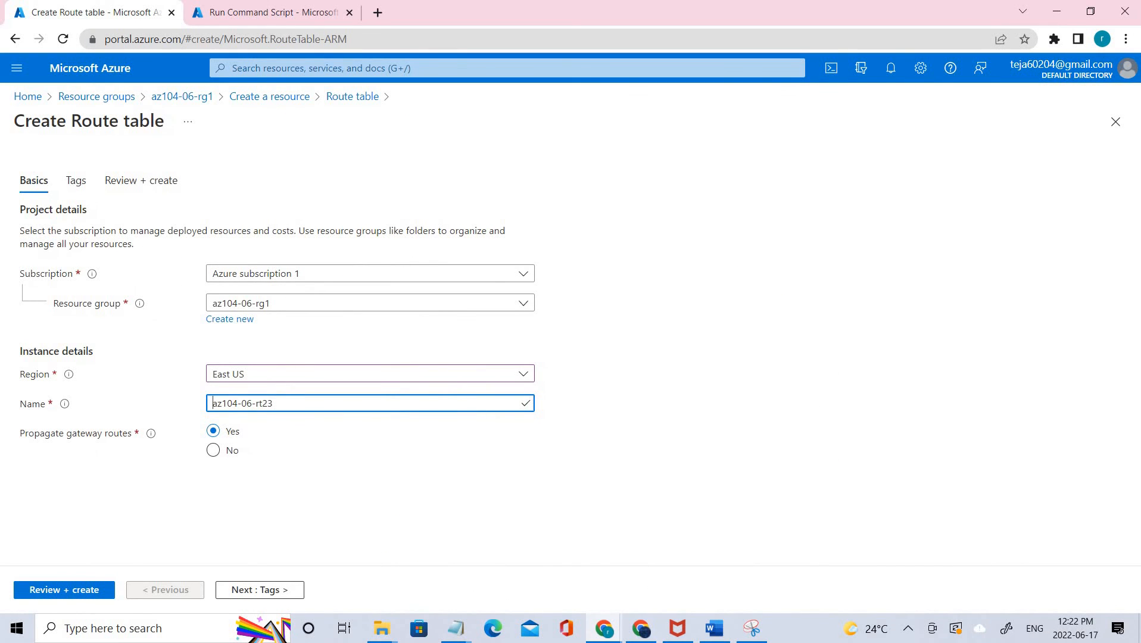
# Step: Set gateway route propagation to No, review and create the route table, and go to its resource group
pyautogui.click(224, 455)
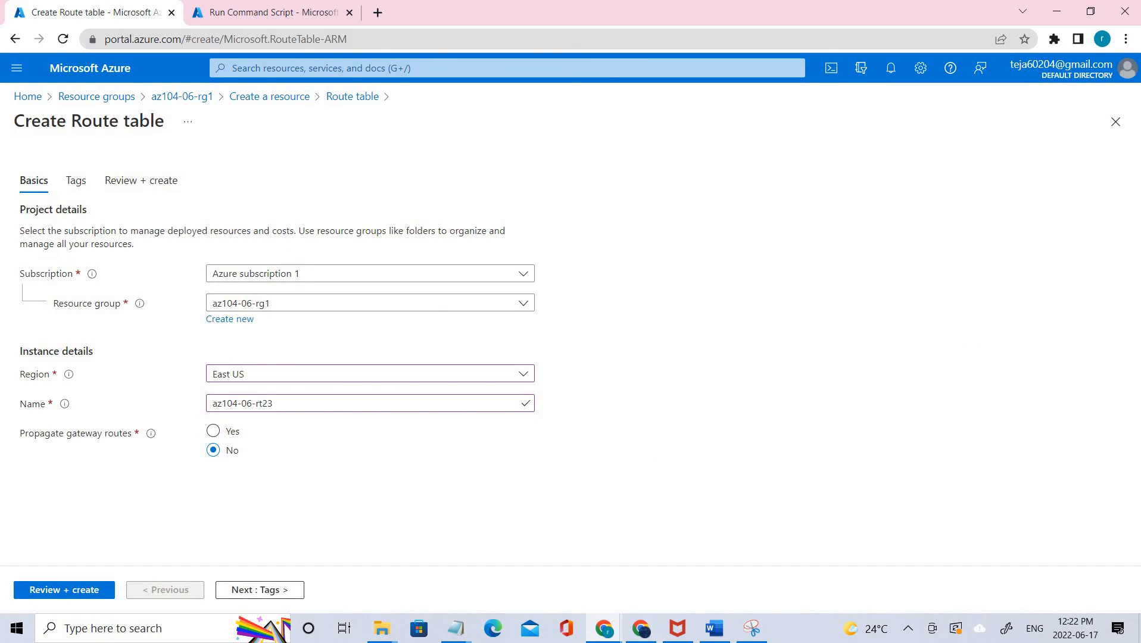
pyautogui.click(81, 184)
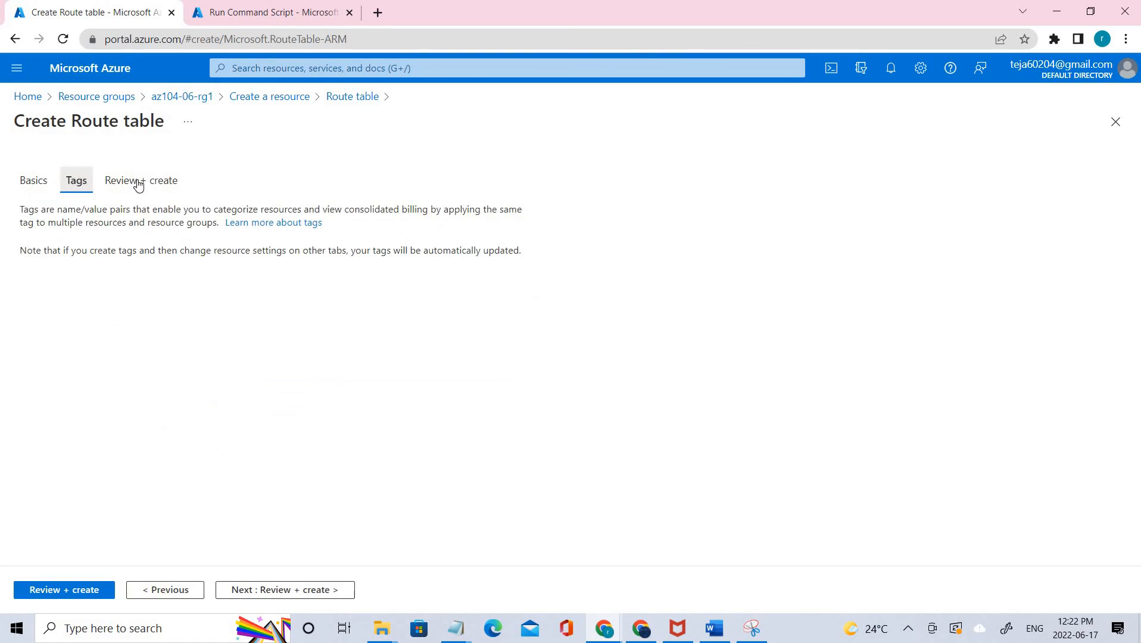
pyautogui.click(138, 183)
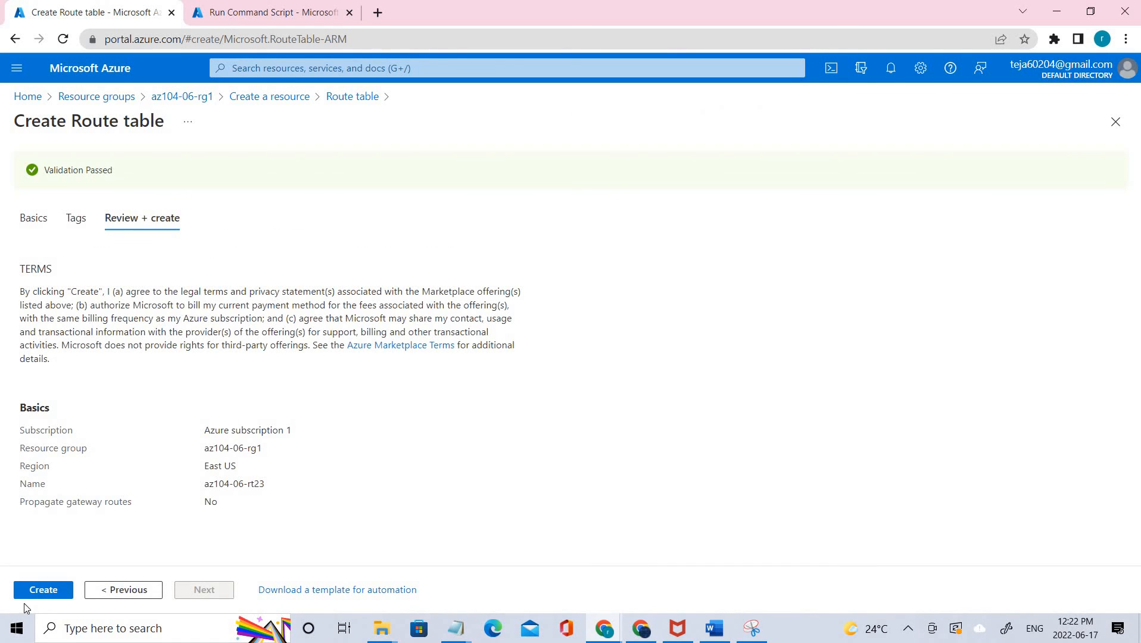
pyautogui.click(34, 596)
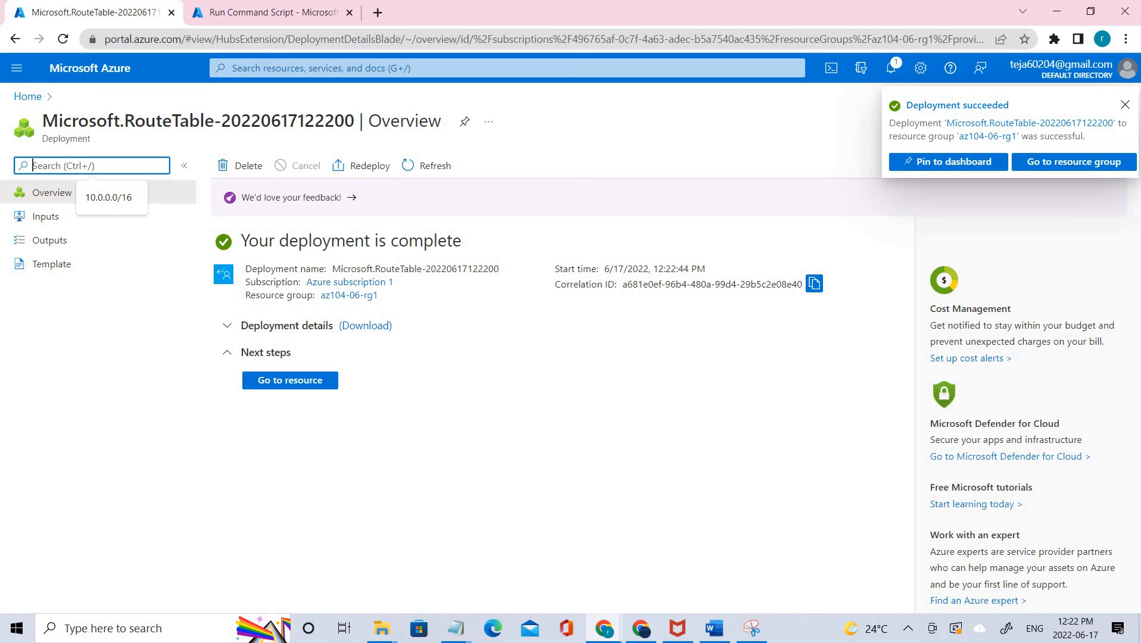
pyautogui.click(1088, 170)
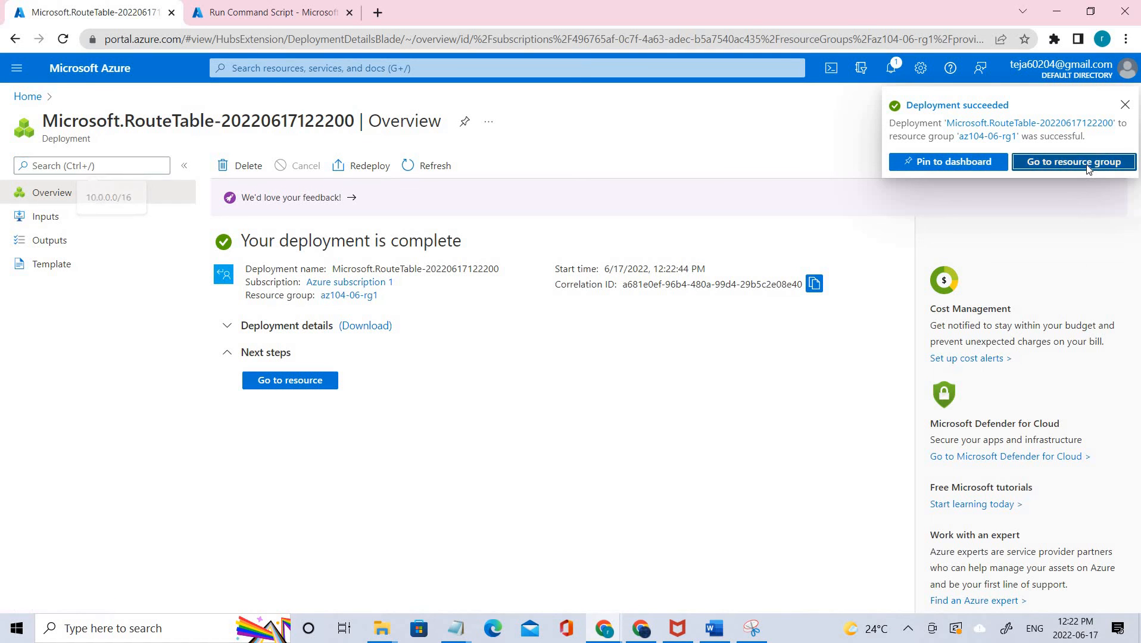
# Step: Check the execution status of the PowerShell script on az104-06-vm0 and return to the az104-06-rg1 page
pyautogui.click(301, 12)
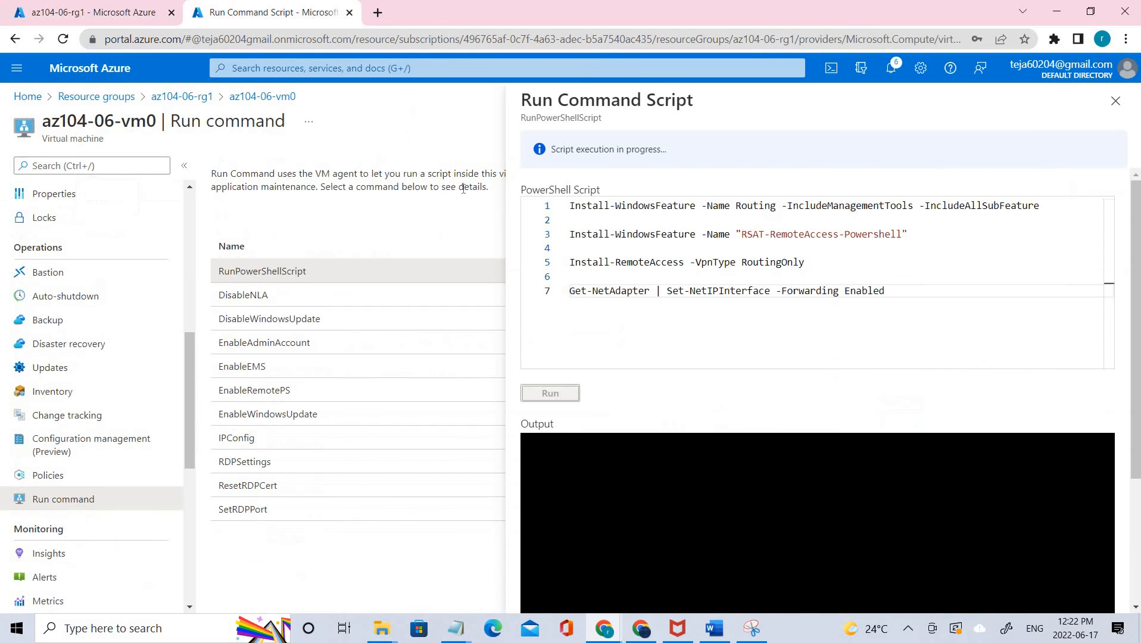
pyautogui.tripleClick(548, 151)
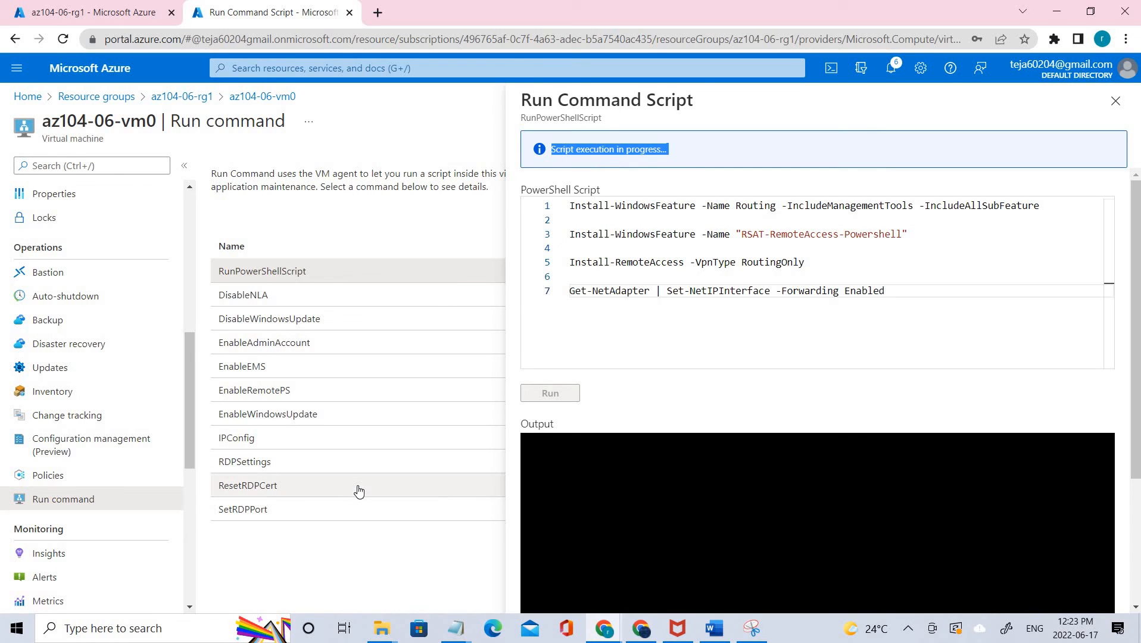
pyautogui.click(78, 8)
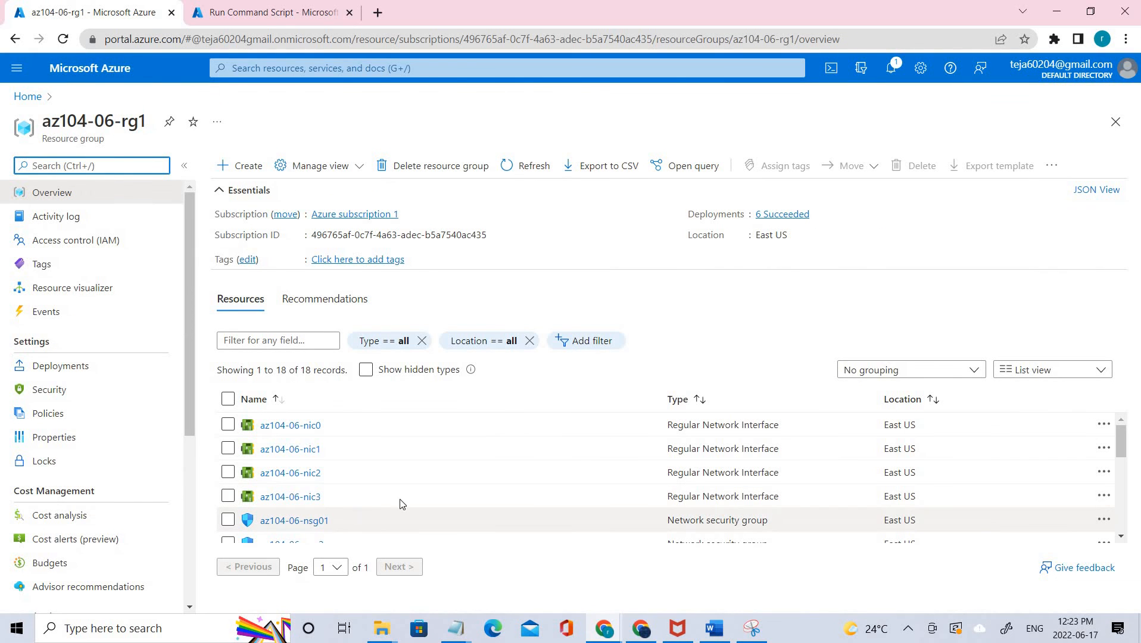
# Step: Filter the az104-06-rg1 resources to the Route table type and open the az104-06-rt23 route table
pyautogui.moveTo(149, 125); pyautogui.dragTo(37, 125)
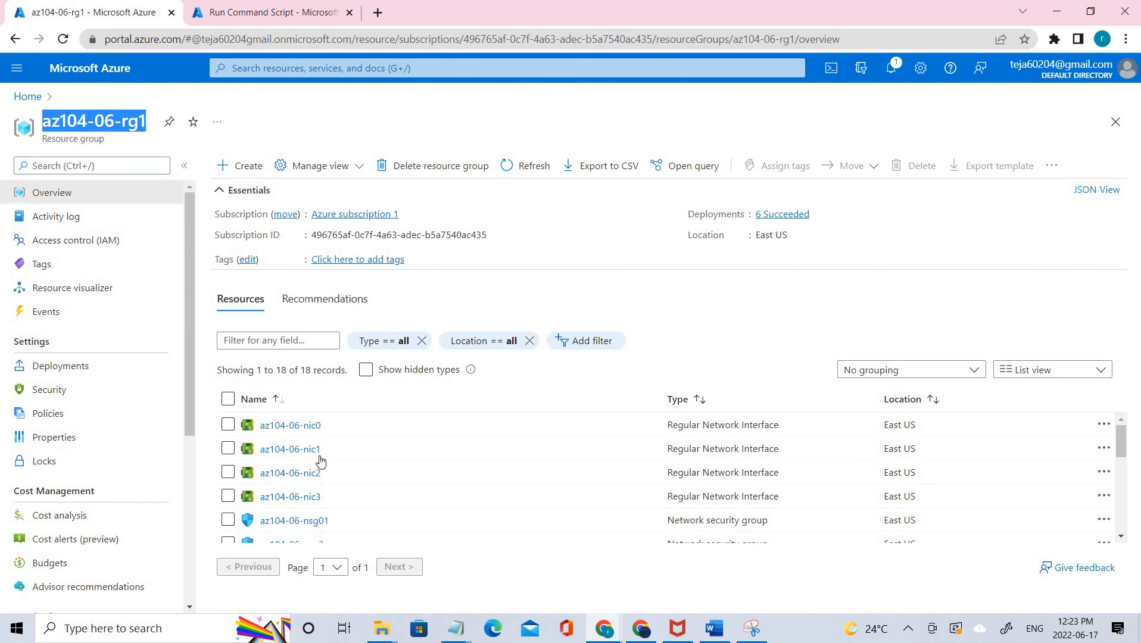
pyautogui.scroll(-3, 328, 504)
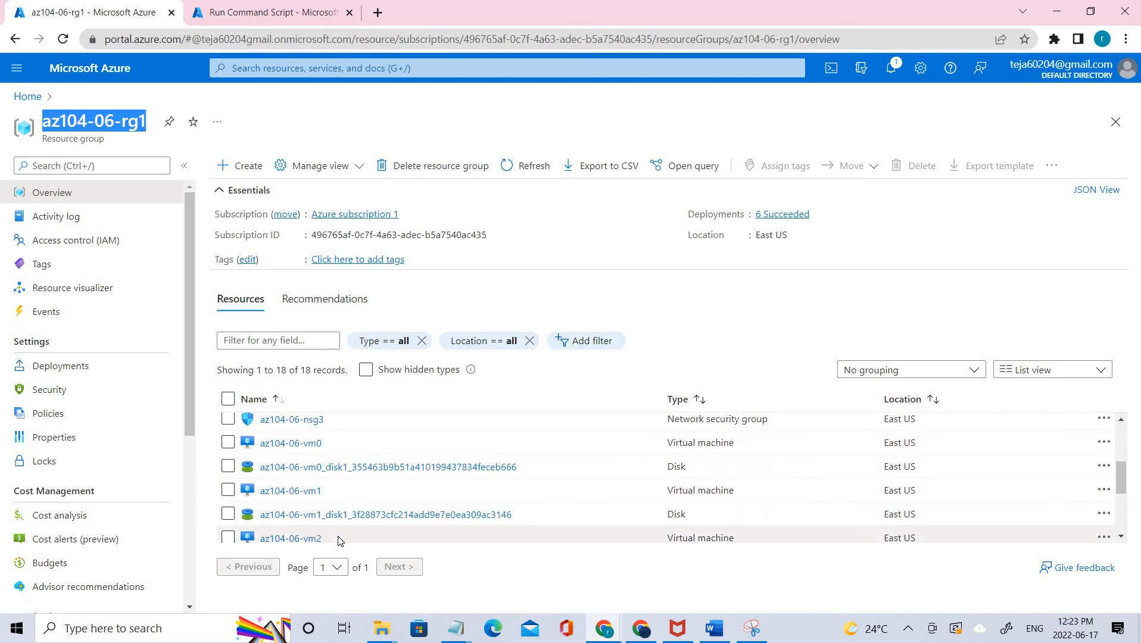
pyautogui.scroll(-3, 339, 540)
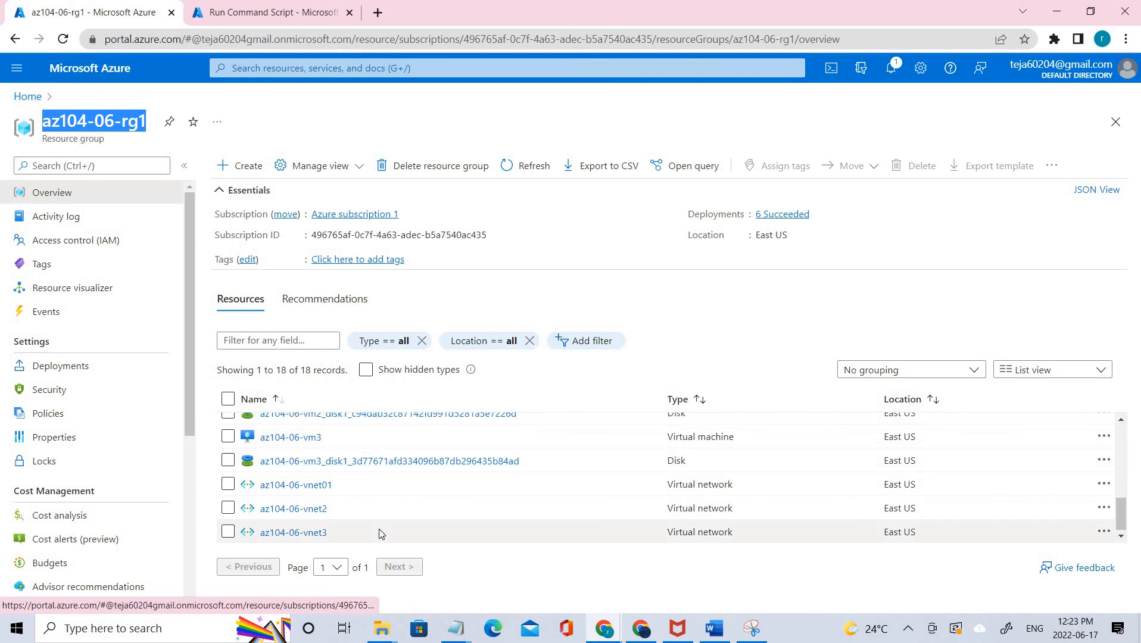
pyautogui.scroll(3, 332, 479)
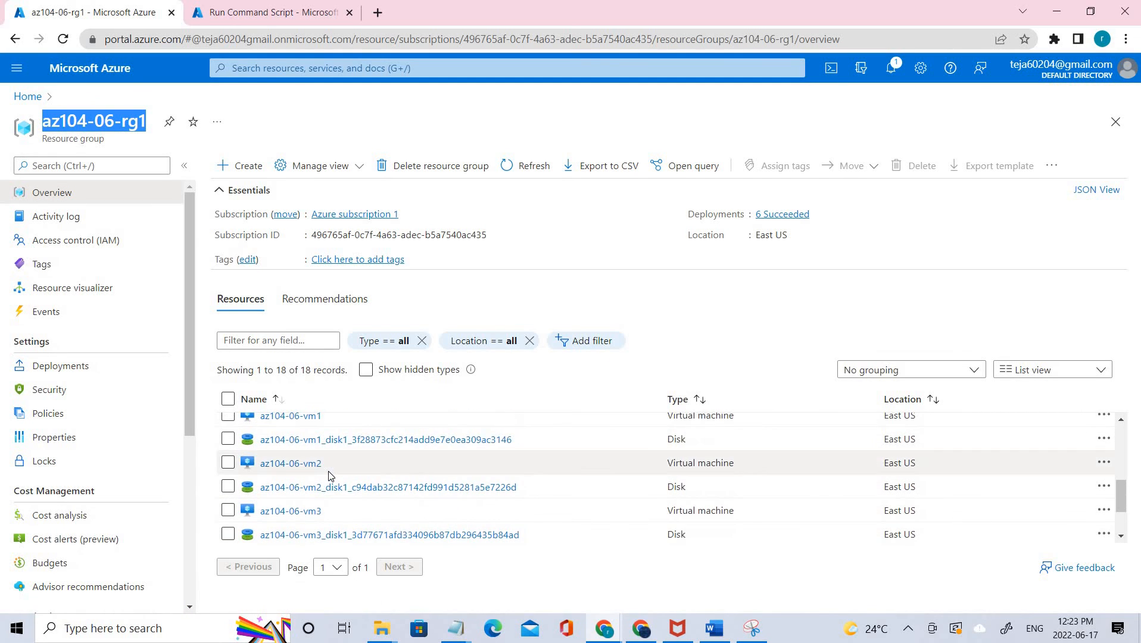
pyautogui.scroll(5, 329, 476)
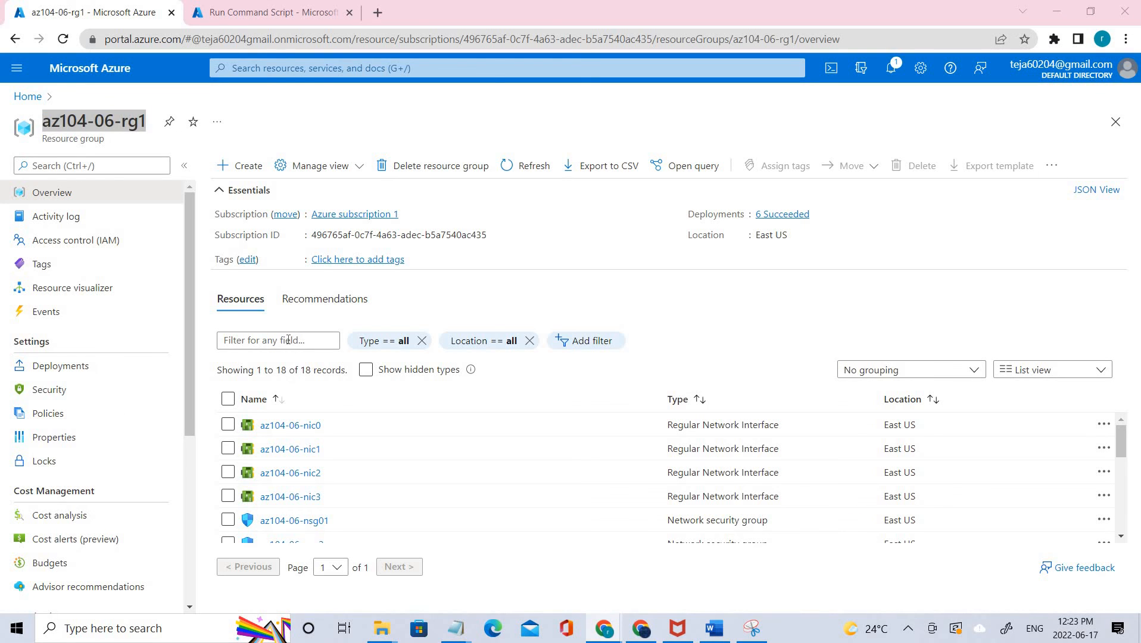
pyautogui.click(392, 346)
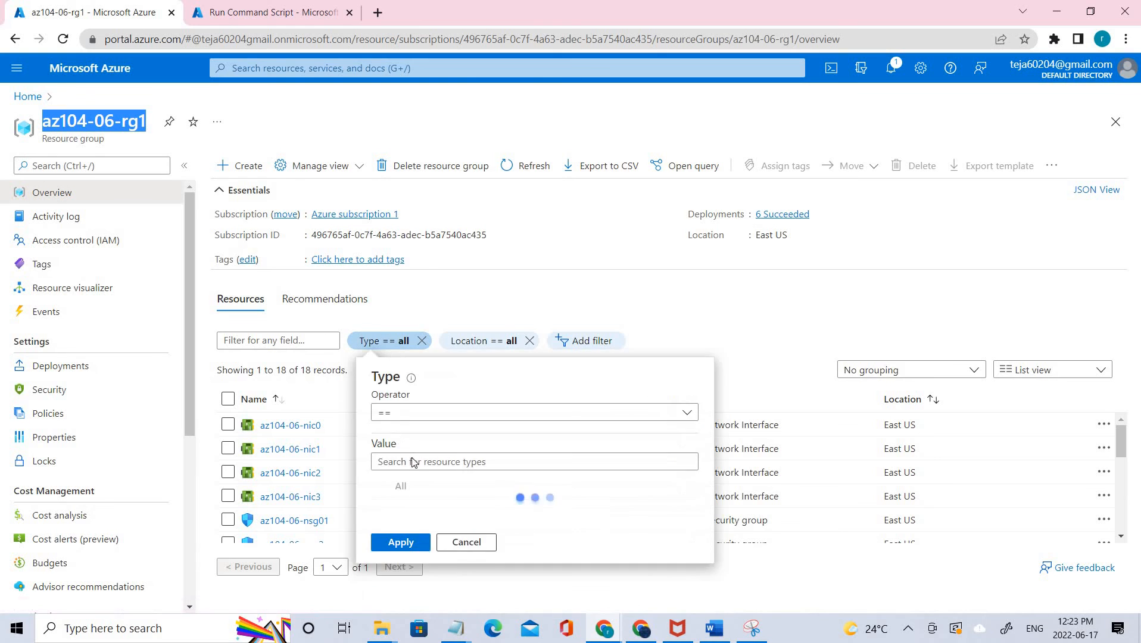
pyautogui.click(408, 460)
pyautogui.scroll(-2, 461, 292)
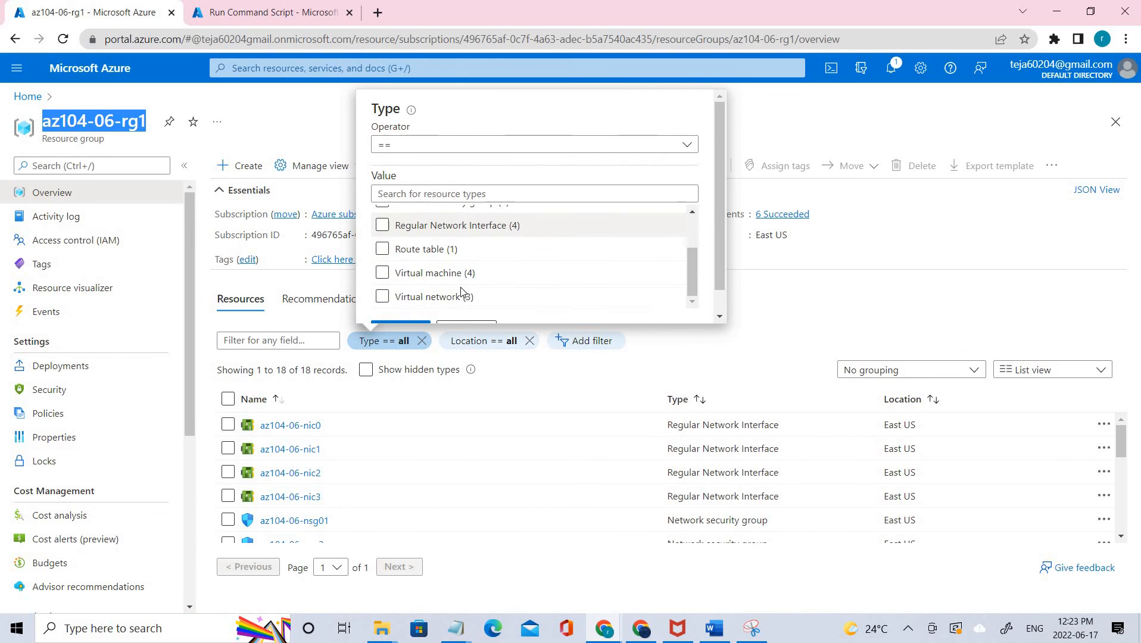
pyautogui.click(382, 249)
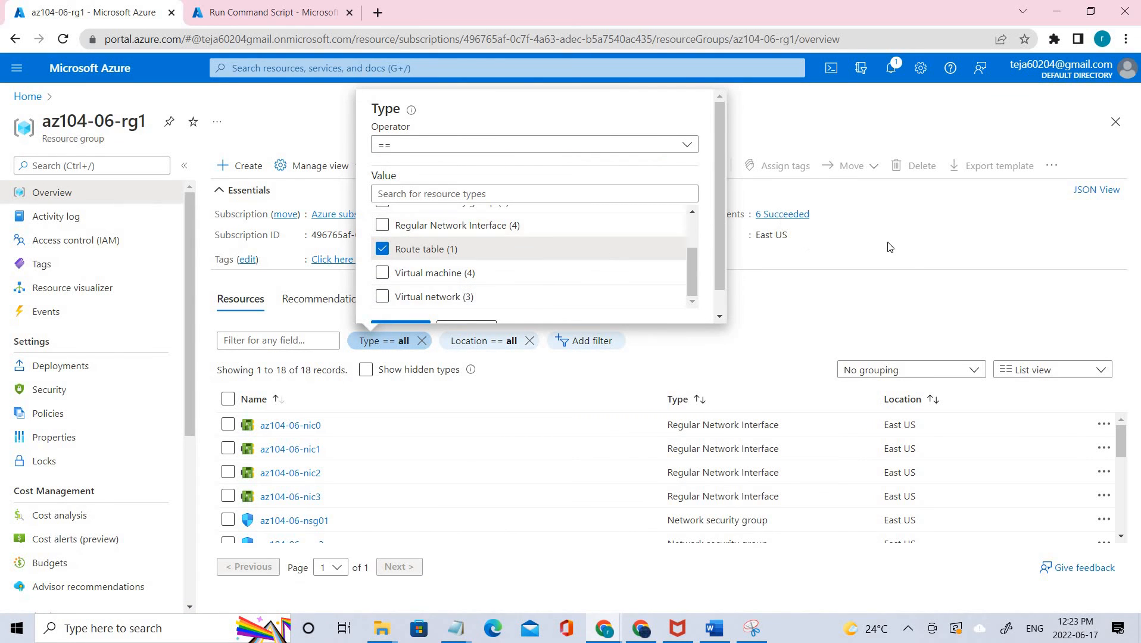
pyautogui.click(908, 269)
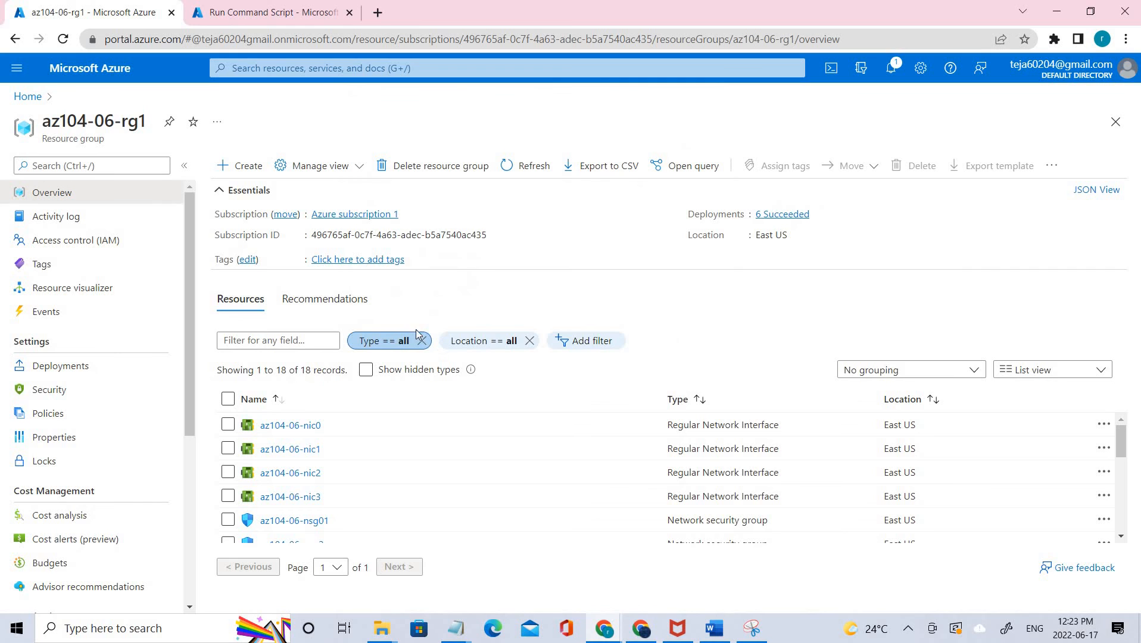
pyautogui.click(384, 339)
pyautogui.scroll(-4, 409, 290)
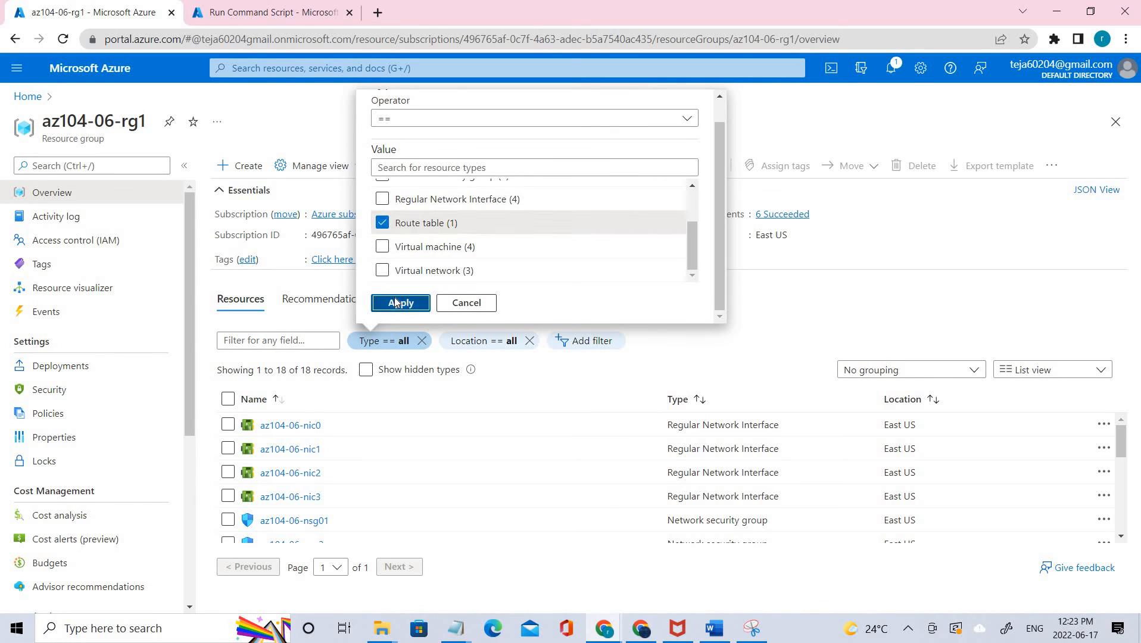
pyautogui.click(399, 302)
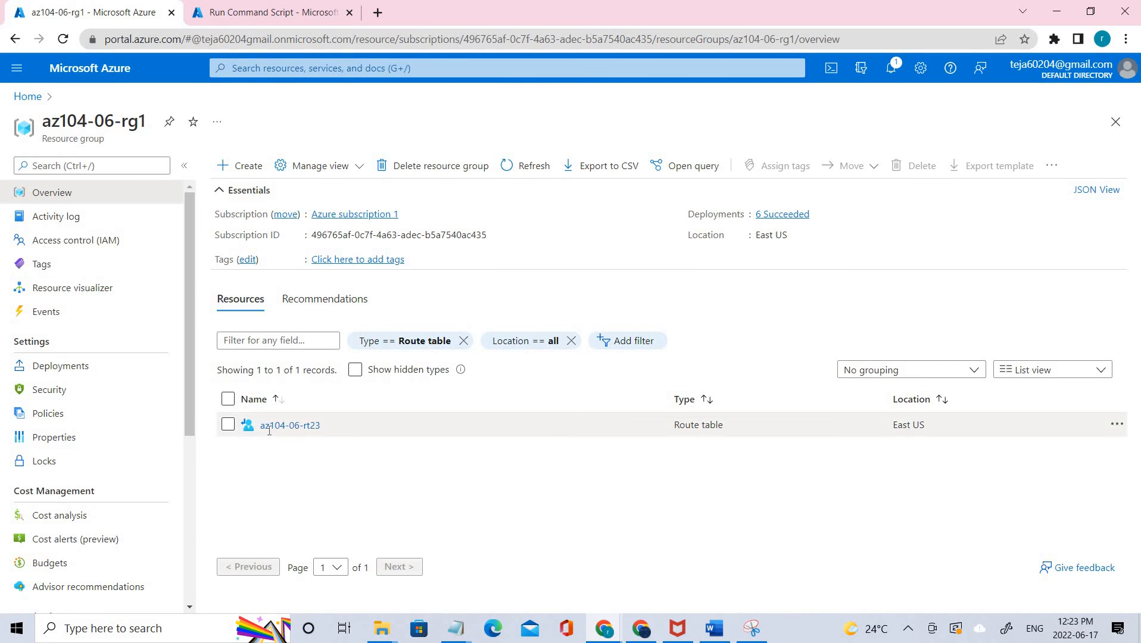
pyautogui.moveTo(266, 428); pyautogui.dragTo(400, 475)
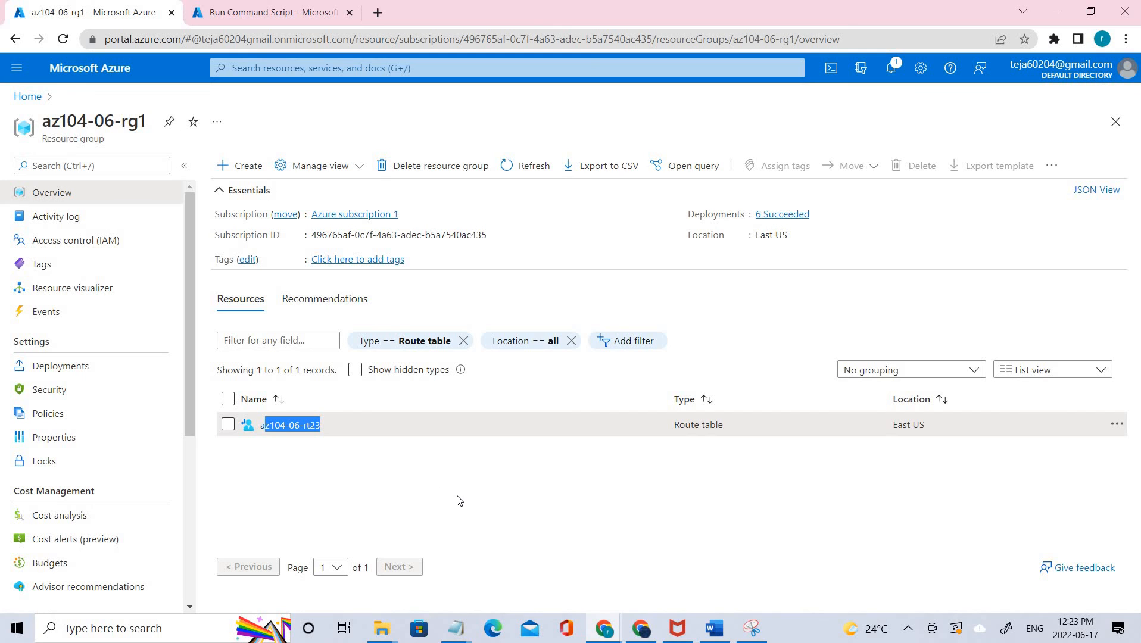
pyautogui.click(305, 426)
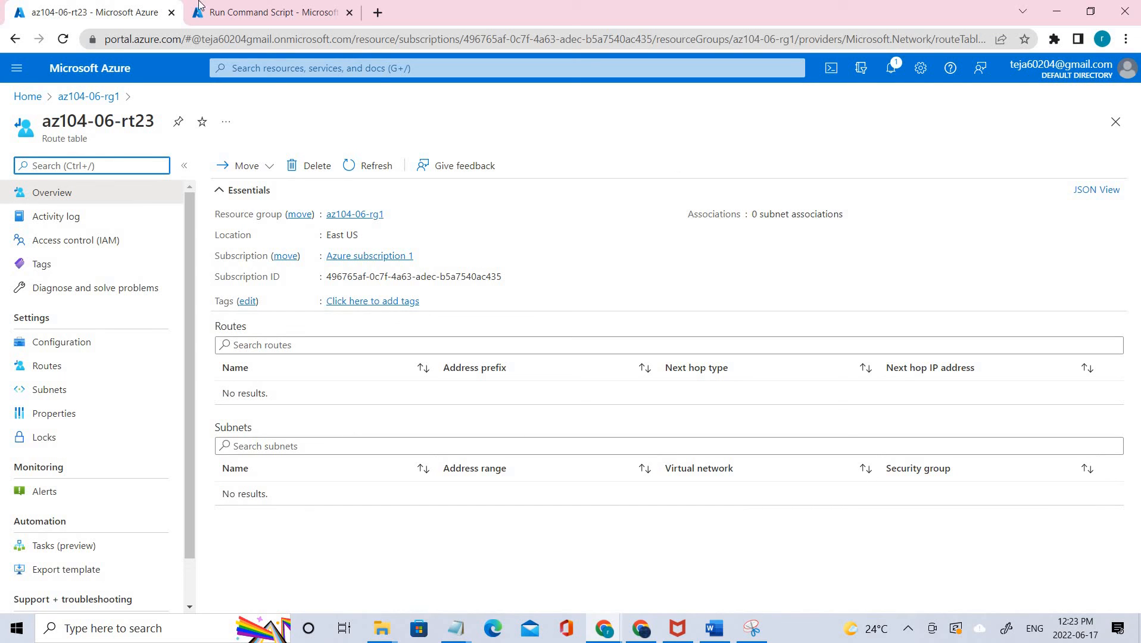
# Step: Check the PowerShell script's execution status on az104-06-vm0 again and return to the az104-06-rt23 route table
pyautogui.click(278, 7)
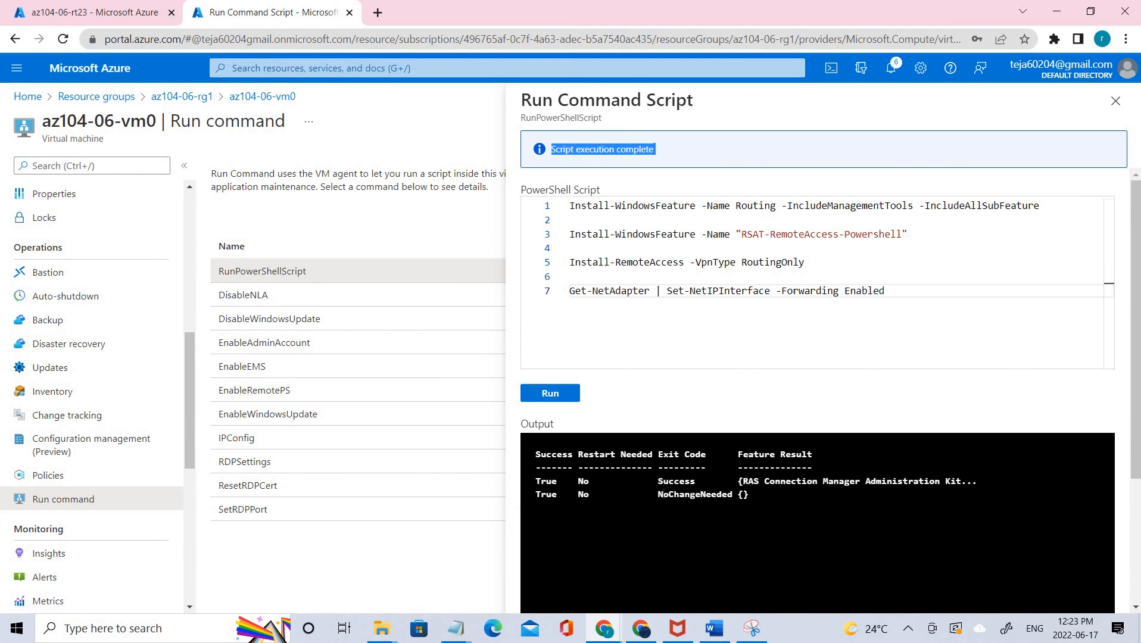
pyautogui.moveTo(679, 154); pyautogui.dragTo(546, 151)
pyautogui.click(102, 5)
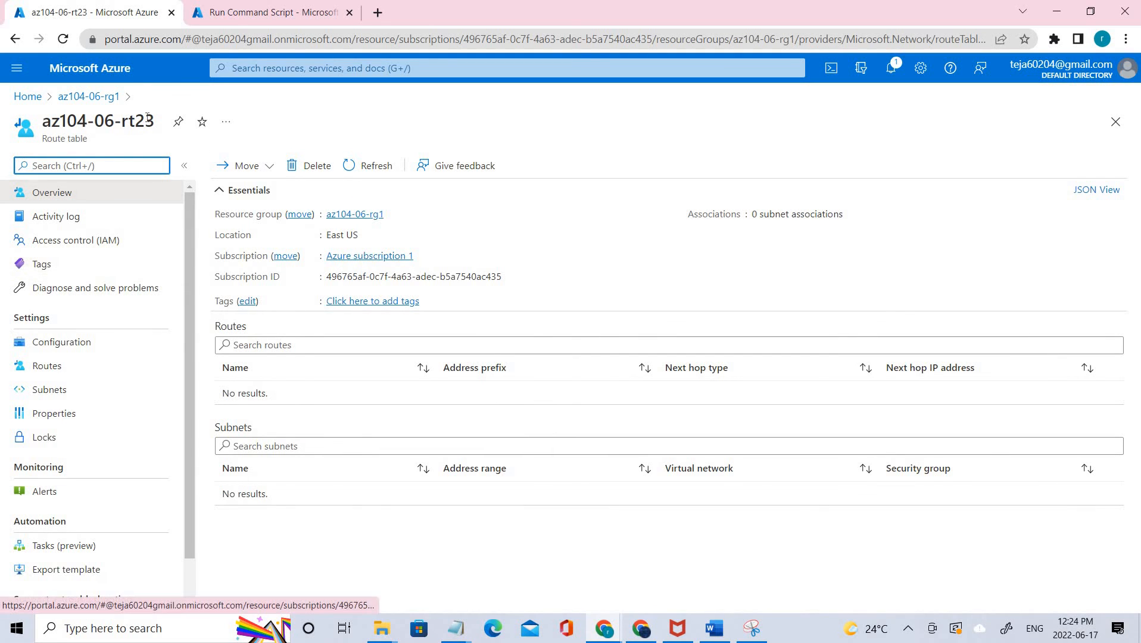
# Step: Start a new route in the az104-06-rt23 route table and name it az104-06-route-vnet2-to-vnet3
pyautogui.moveTo(145, 121); pyautogui.dragTo(42, 121)
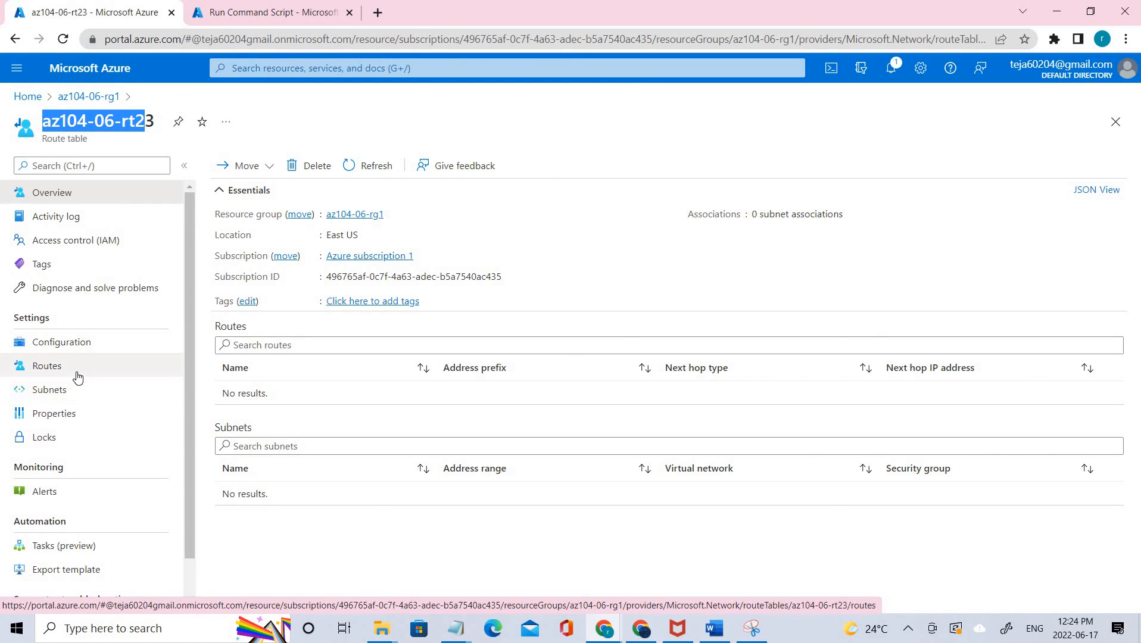
pyautogui.click(47, 366)
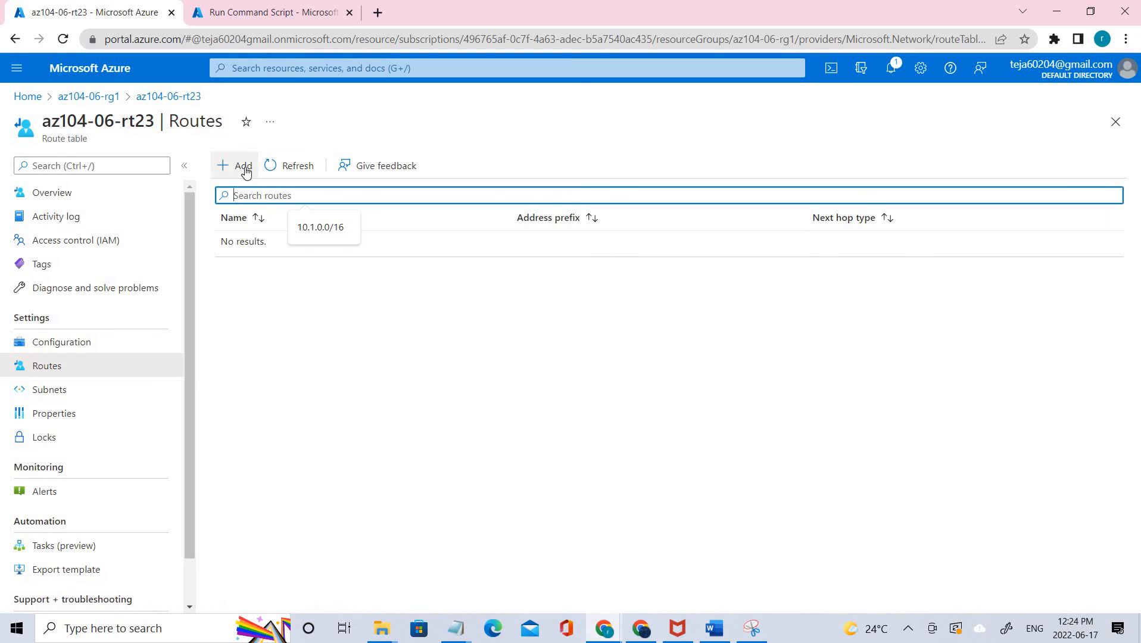
pyautogui.click(245, 172)
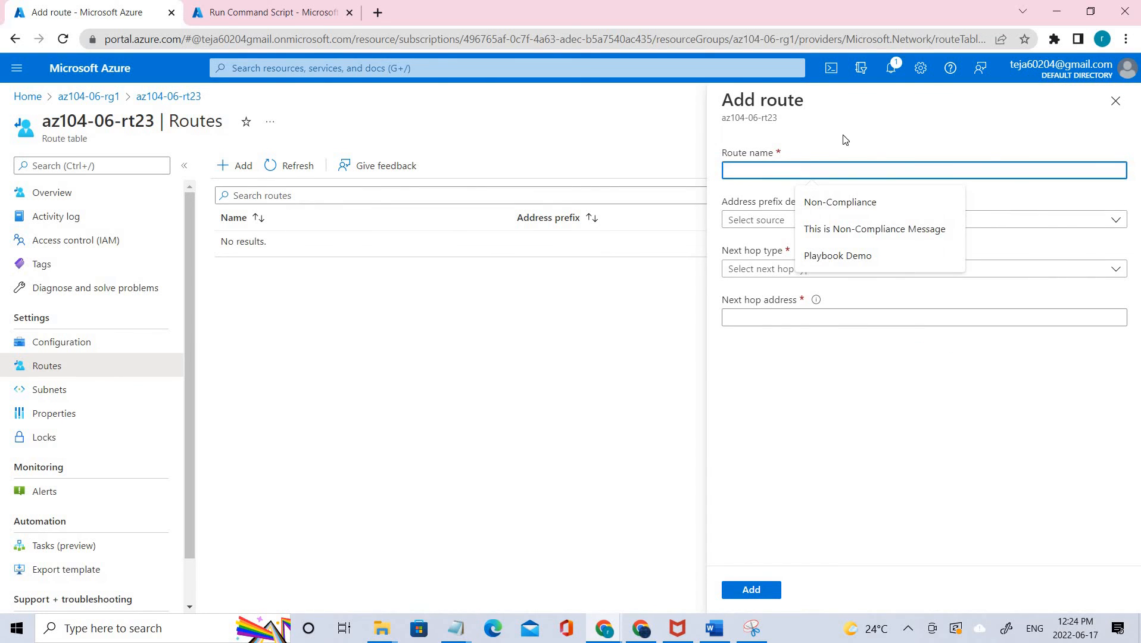
pyautogui.click(987, 156)
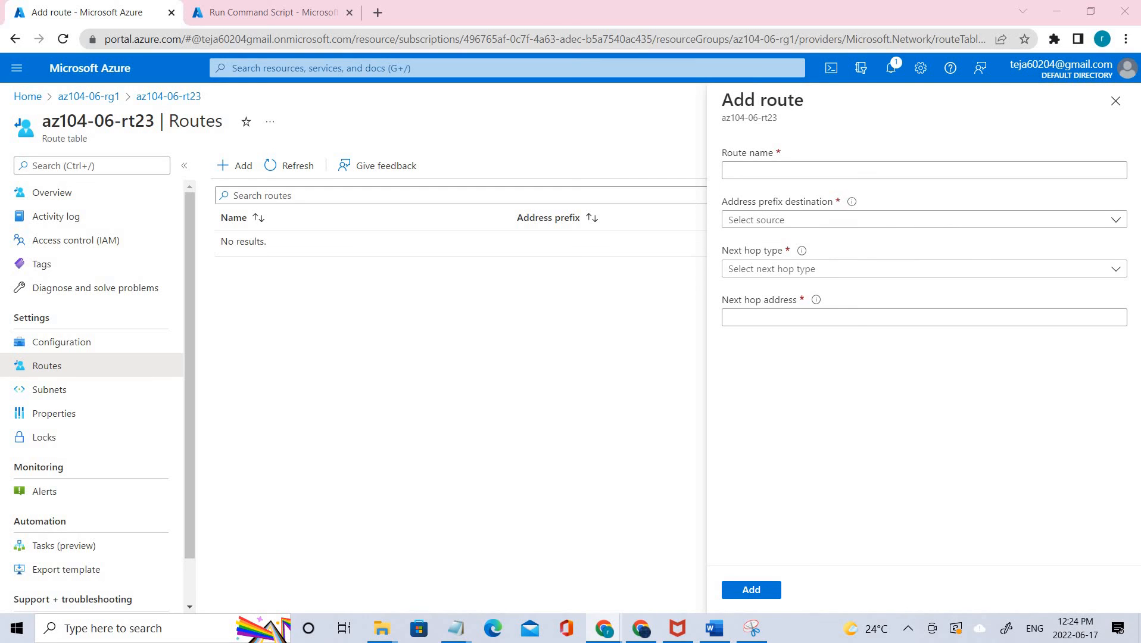
pyautogui.click(741, 170)
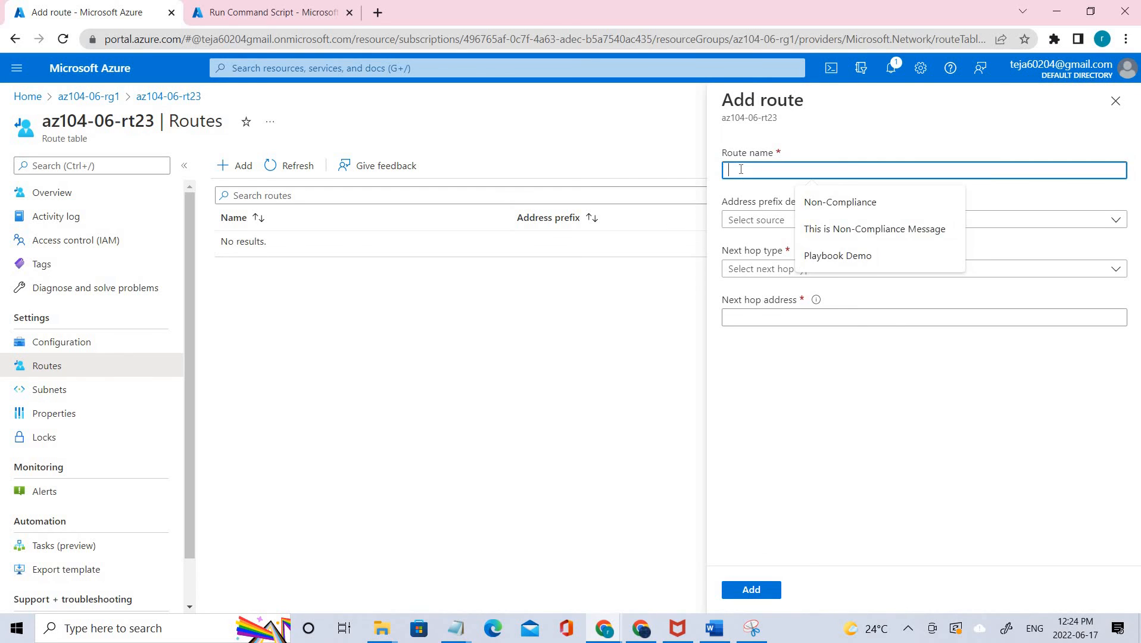
pyautogui.write('az104-06-route-vnet2-to-vnet3')
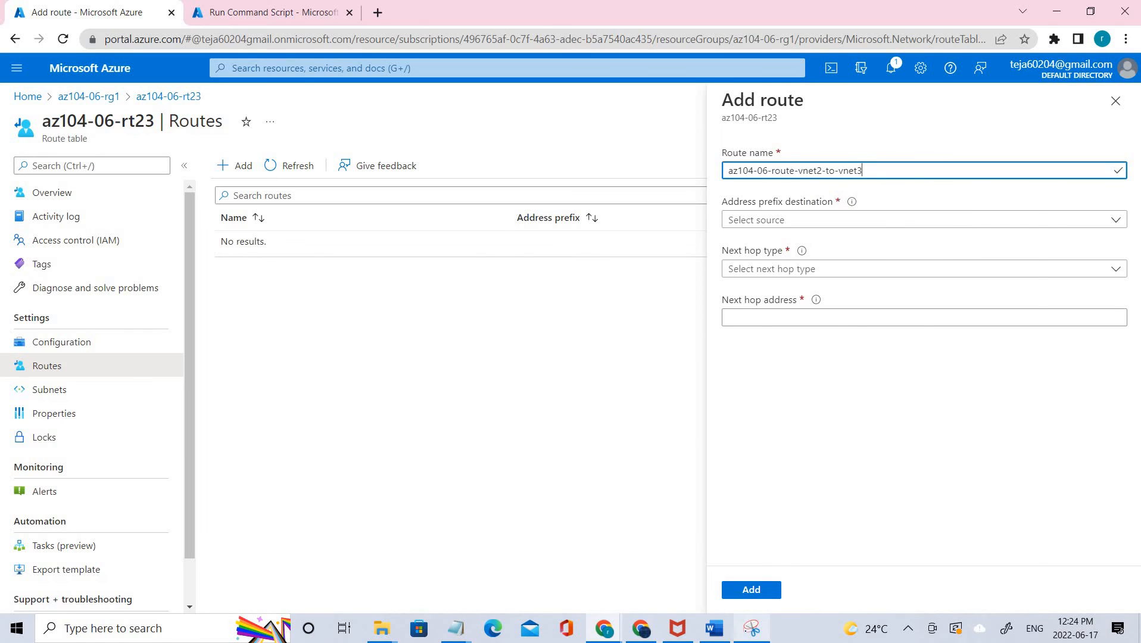
# Step: Consult the network diagram in Snipping Tool, and set the route's destination to IP Addresses with the range 10.63.0.0/20
pyautogui.click(747, 630)
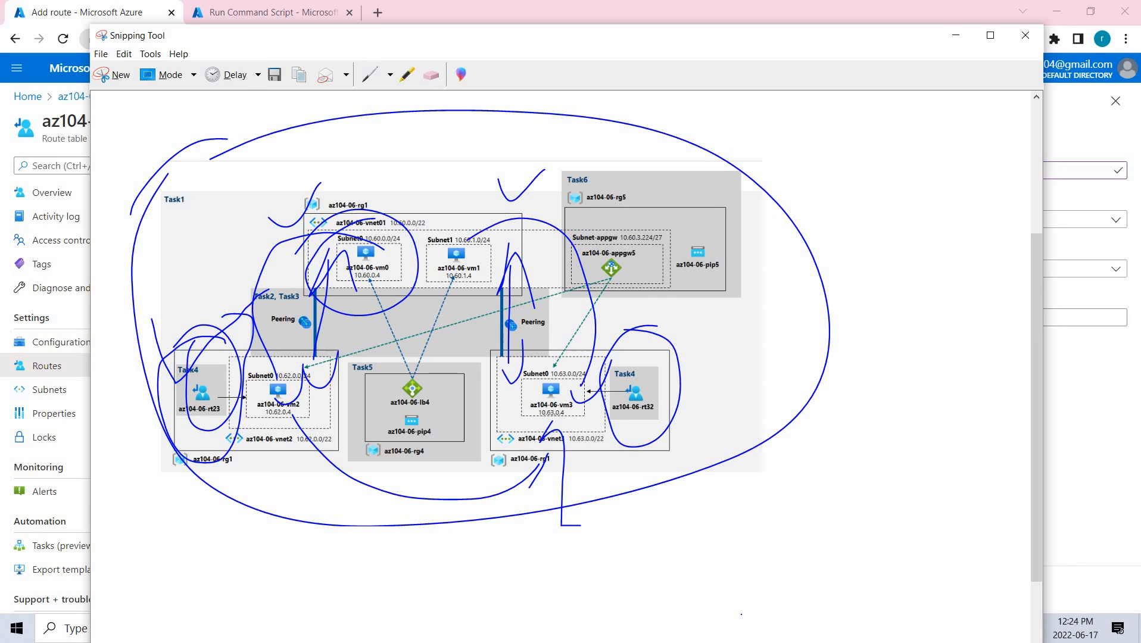
pyautogui.click(956, 35)
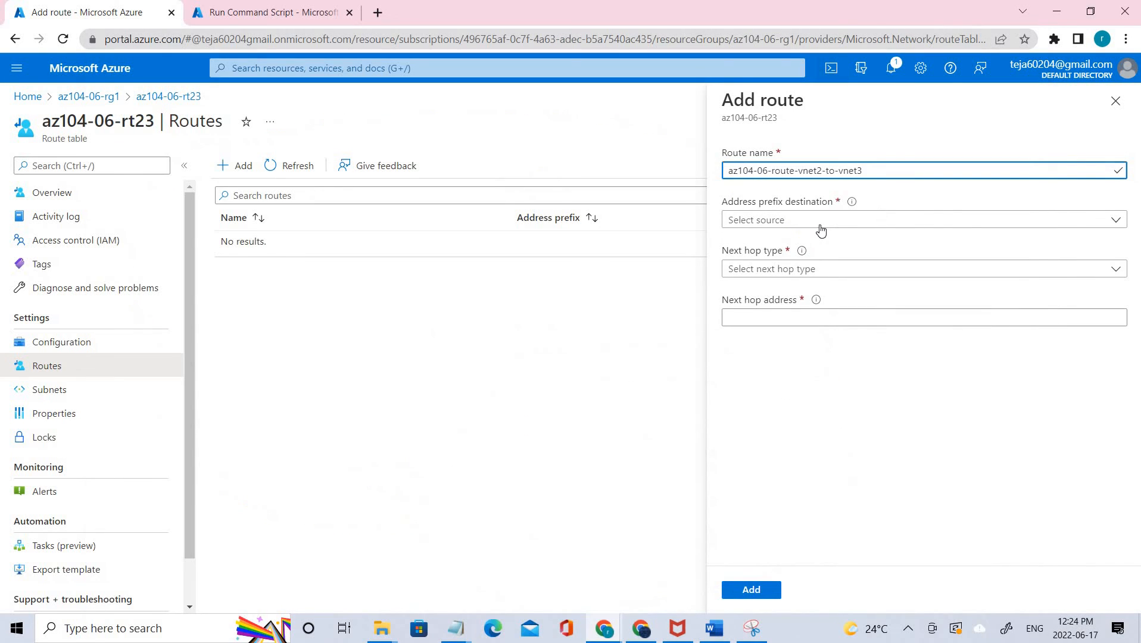
pyautogui.click(863, 222)
pyautogui.click(791, 248)
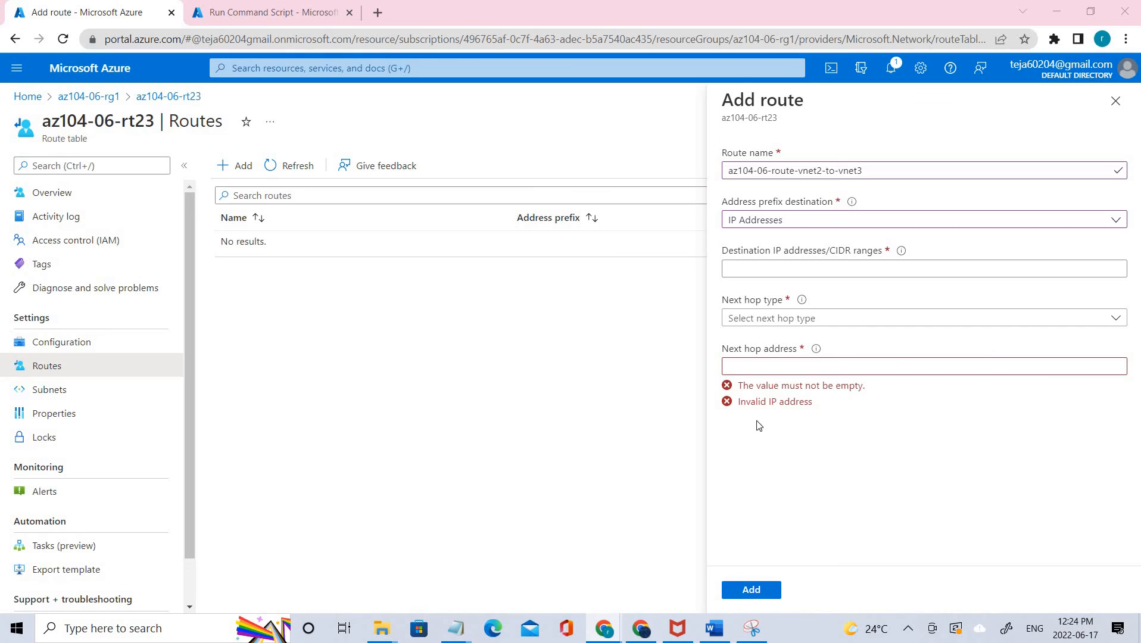
pyautogui.click(756, 264)
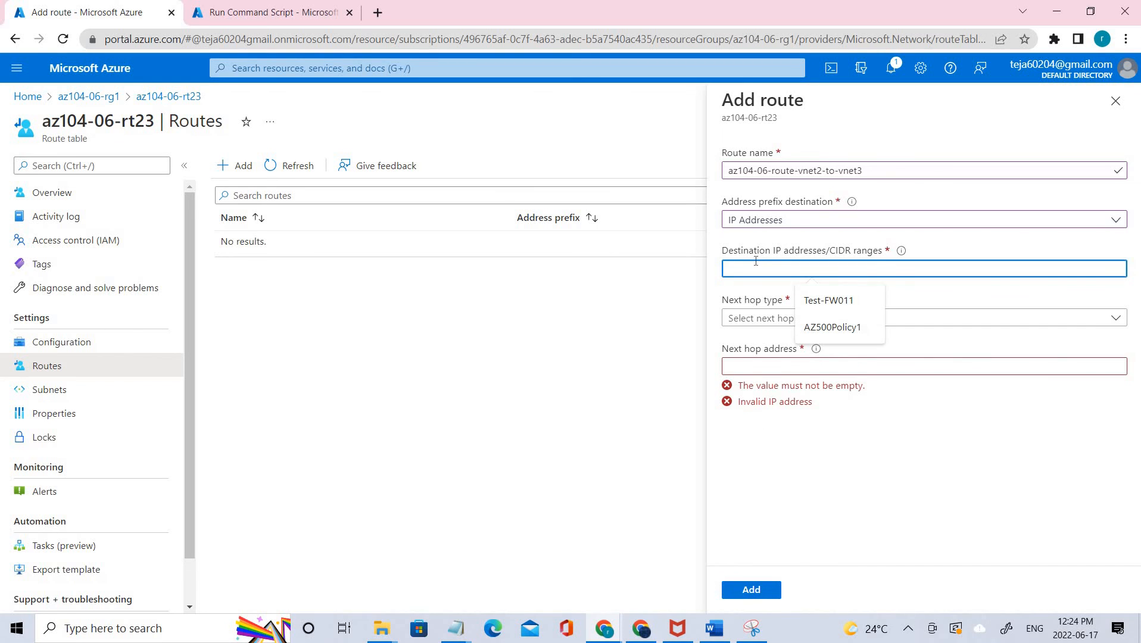
pyautogui.write('10.63.0.0/20')
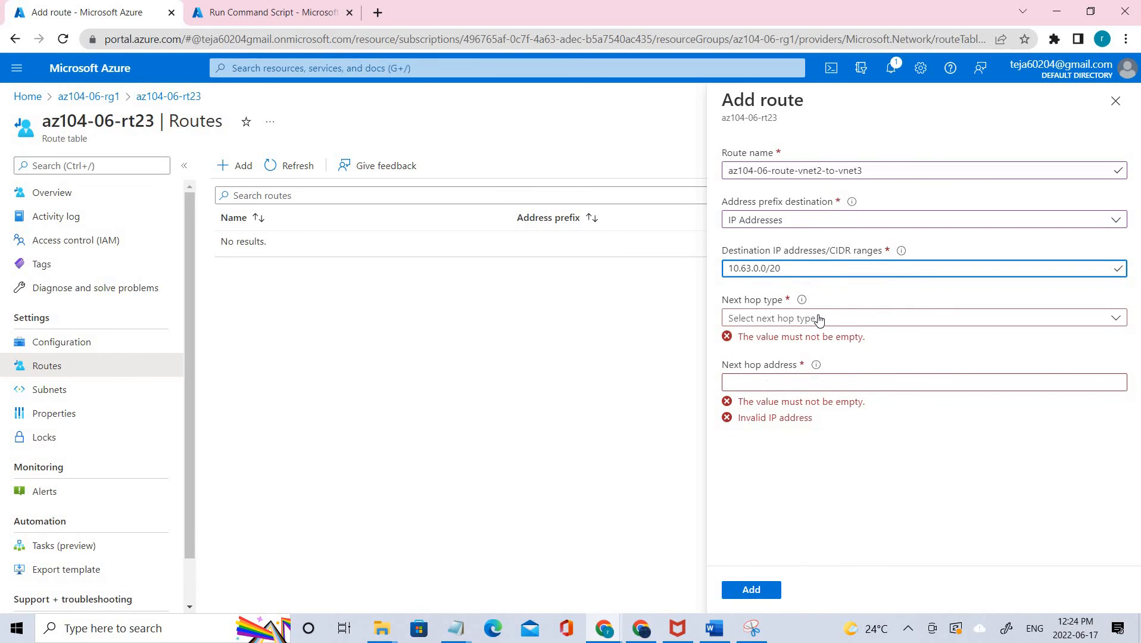
# Step: Set the next hop type to Virtual appliance with address 10.60.0.4, and add the route to the table
pyautogui.click(819, 320)
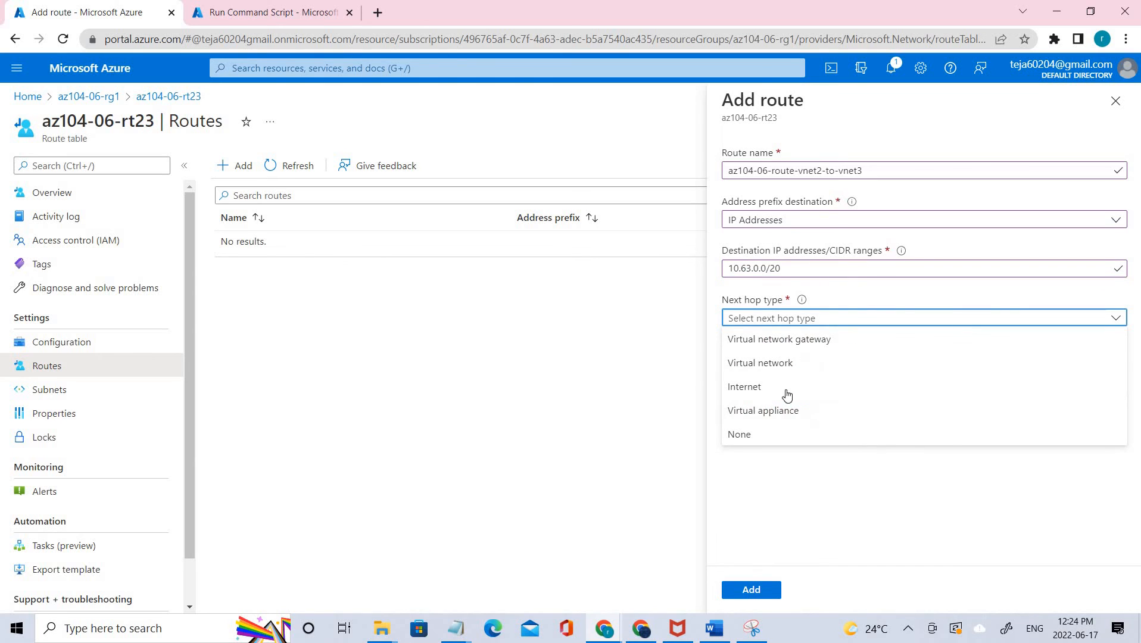
pyautogui.press('Return')
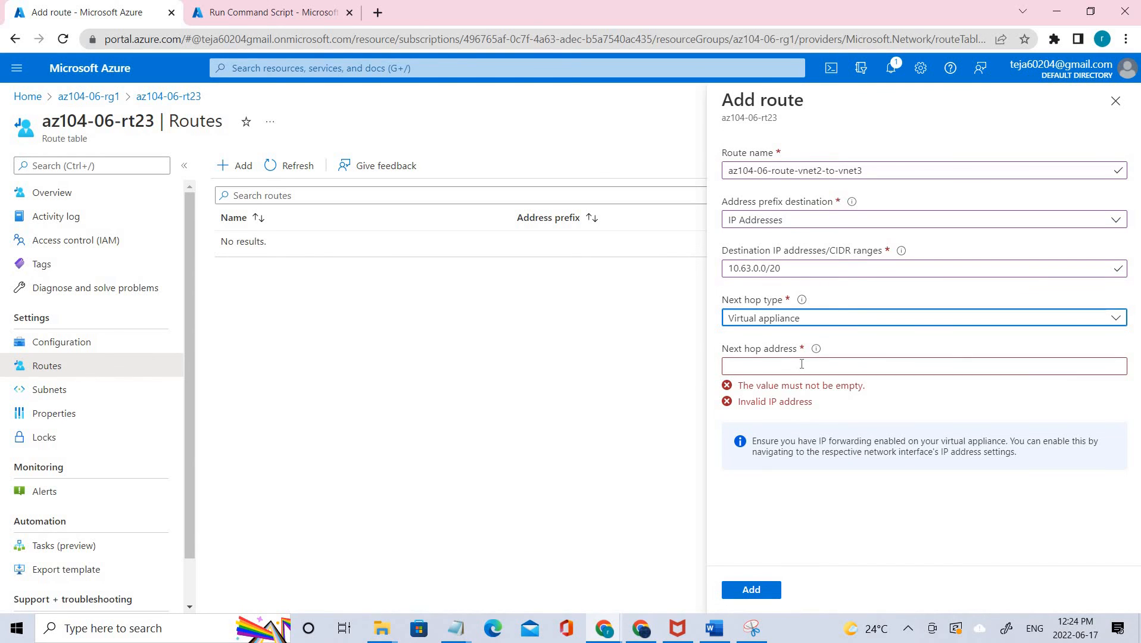
pyautogui.hotkey('alt', 'Tab')
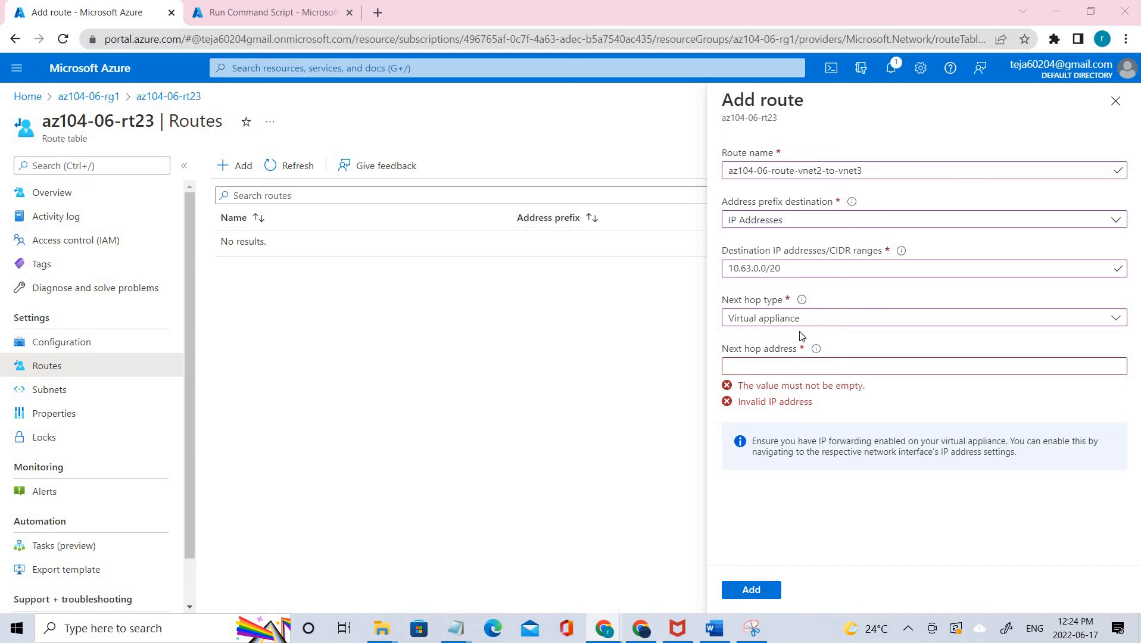
pyautogui.click(783, 362)
pyautogui.write('10.60.0.4')
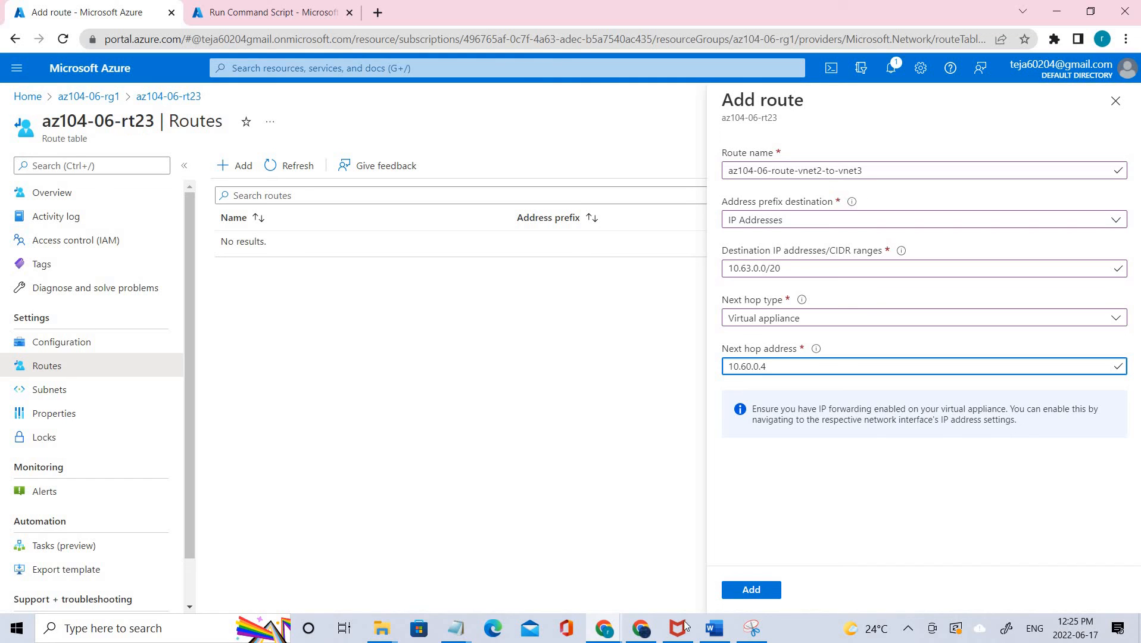
pyautogui.click(744, 591)
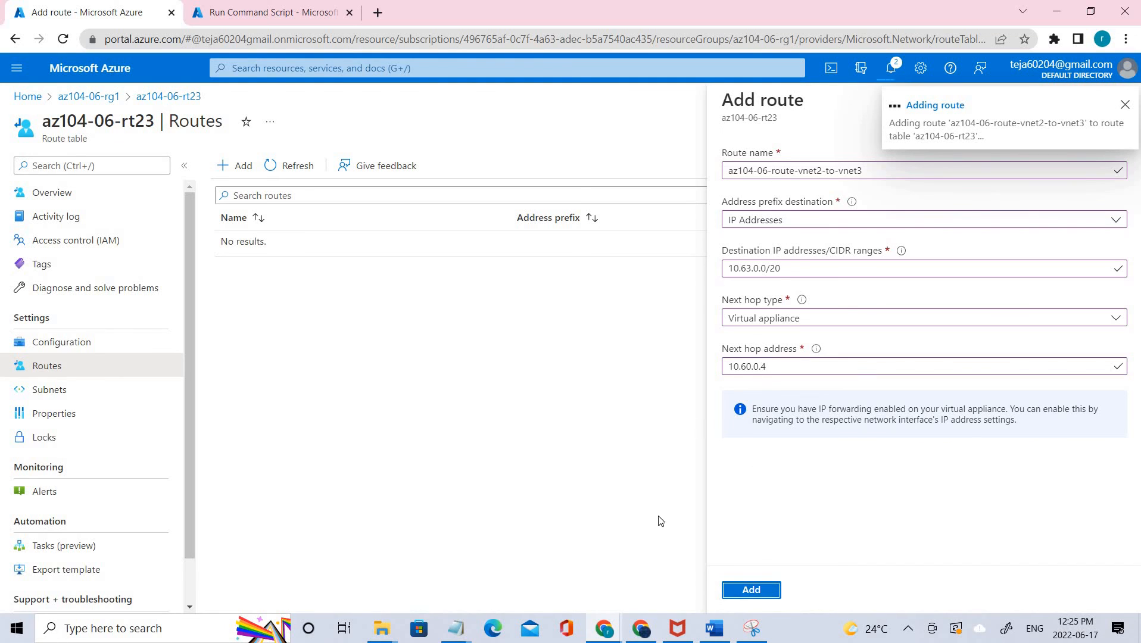
# Step: Switch to Snipping Tool, circle az104-06-vm0 on the network diagram, and return to the portal
pyautogui.click(753, 632)
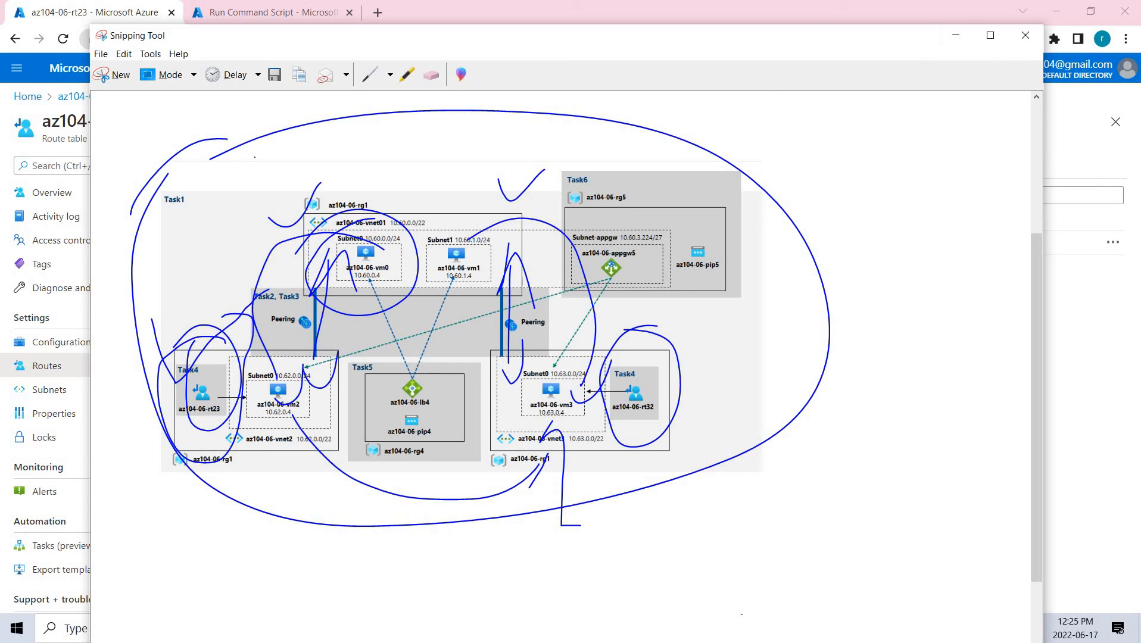
pyautogui.moveTo(344, 216)
pyautogui.mouseDown()
pyautogui.moveTo(316, 251)
pyautogui.moveTo(335, 195)
pyautogui.mouseUp()
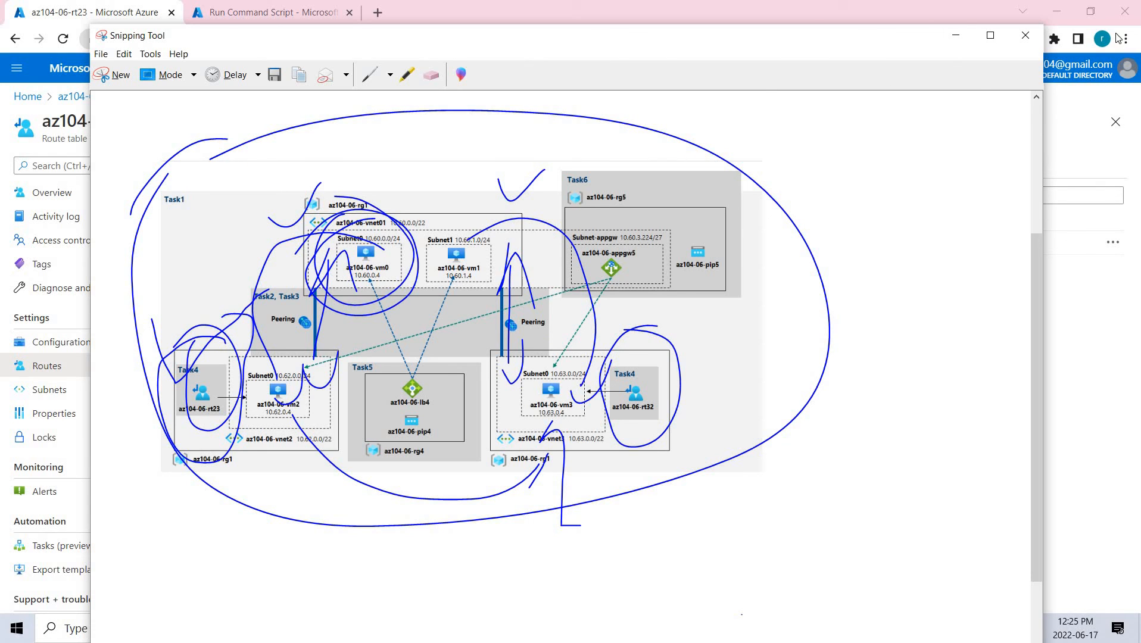
pyautogui.click(956, 35)
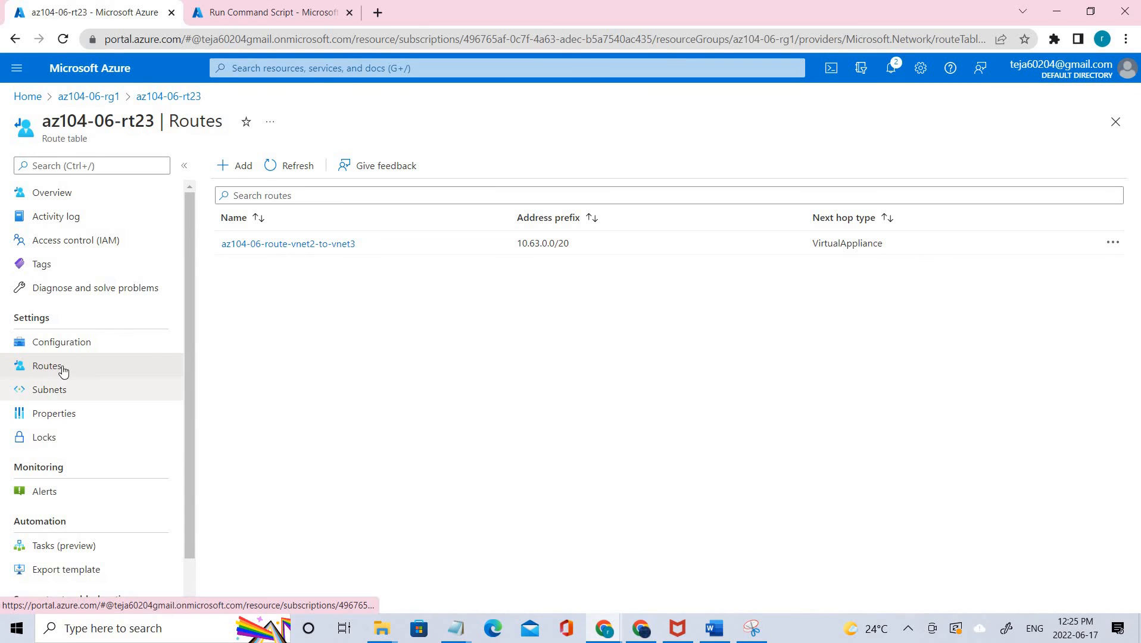
# Step: Start a subnet association for the az104-06-rt23 route table and choose az104-06-vnet2 as its virtual network
pyautogui.click(59, 393)
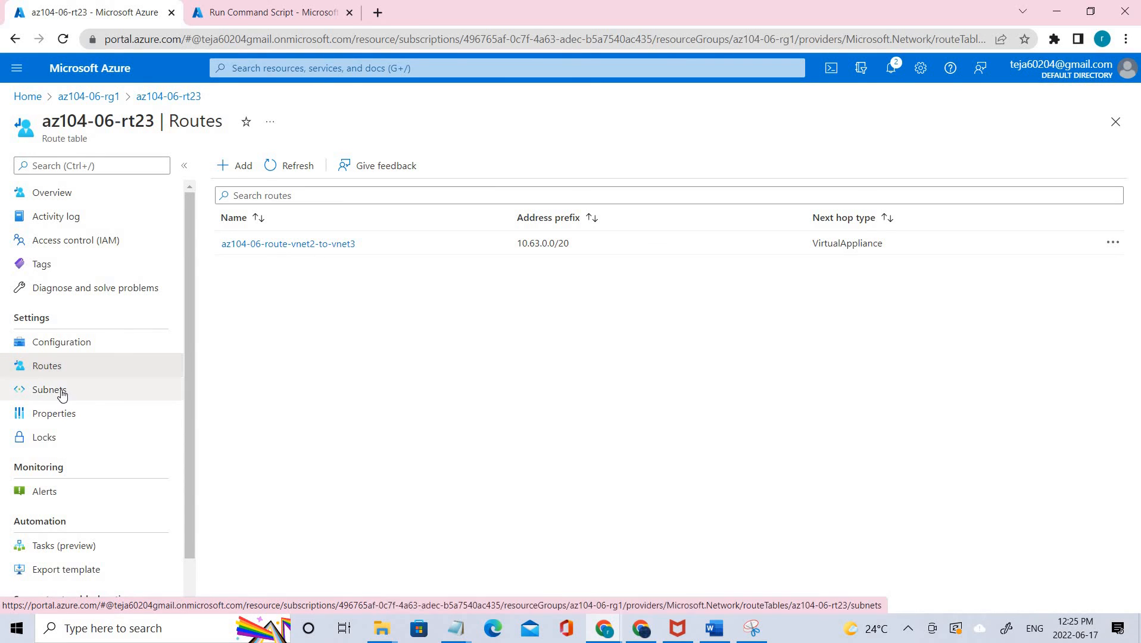
pyautogui.click(456, 392)
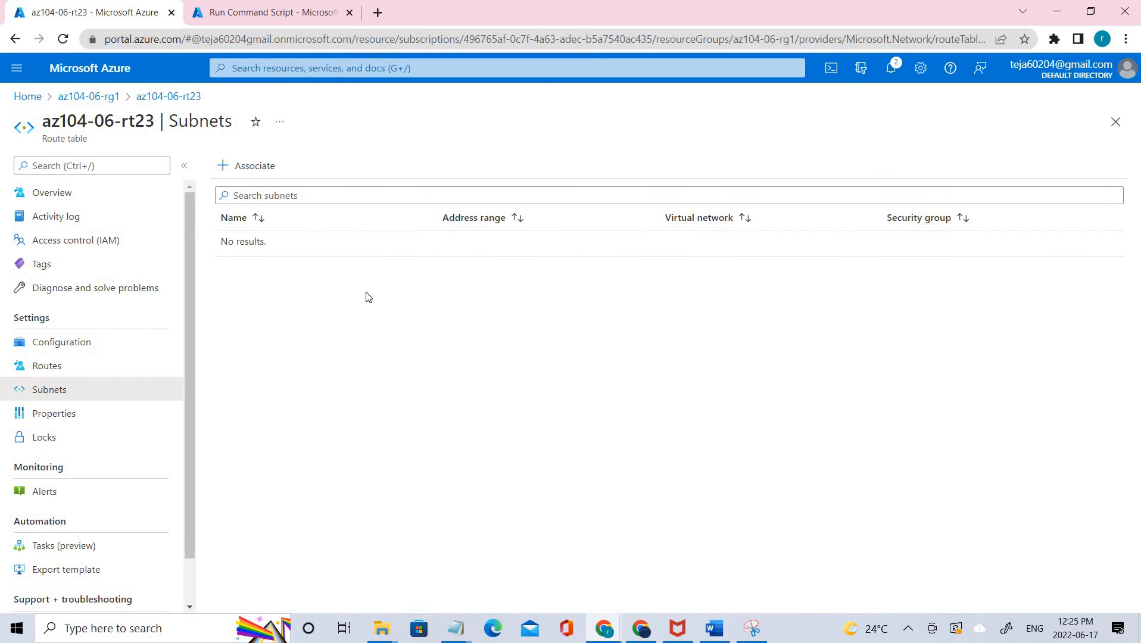
pyautogui.click(233, 161)
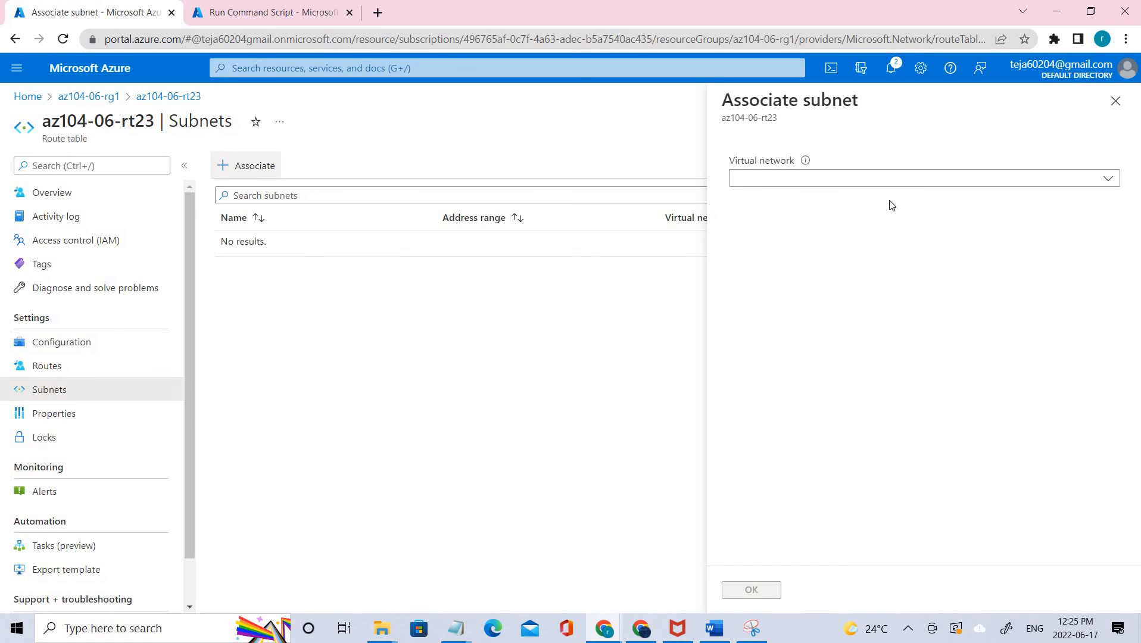
pyautogui.click(923, 179)
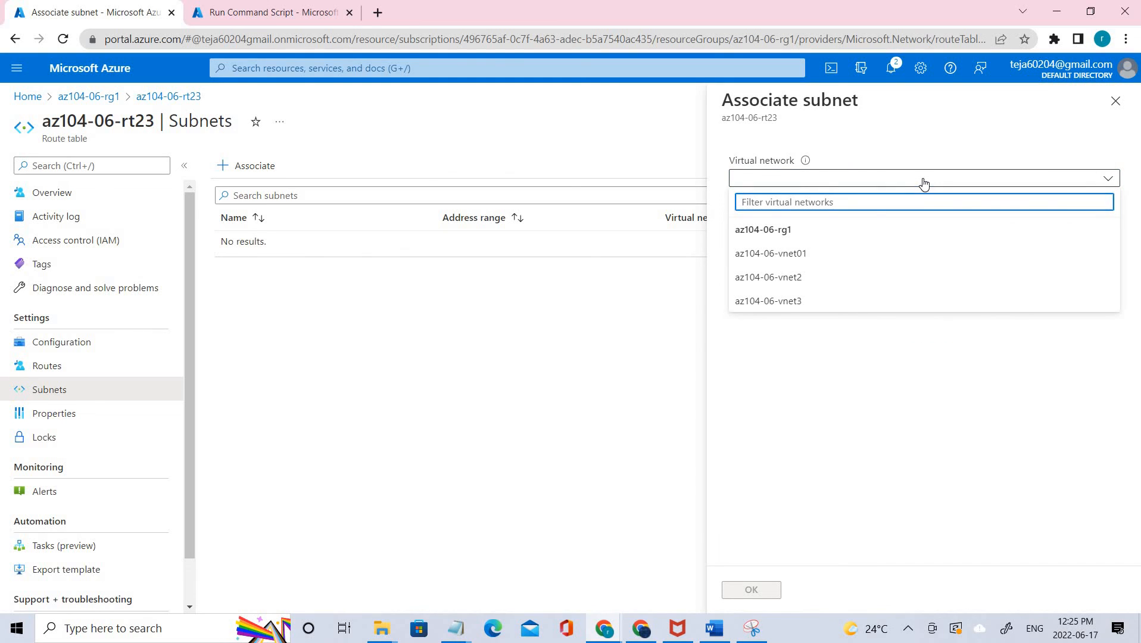
pyautogui.click(818, 285)
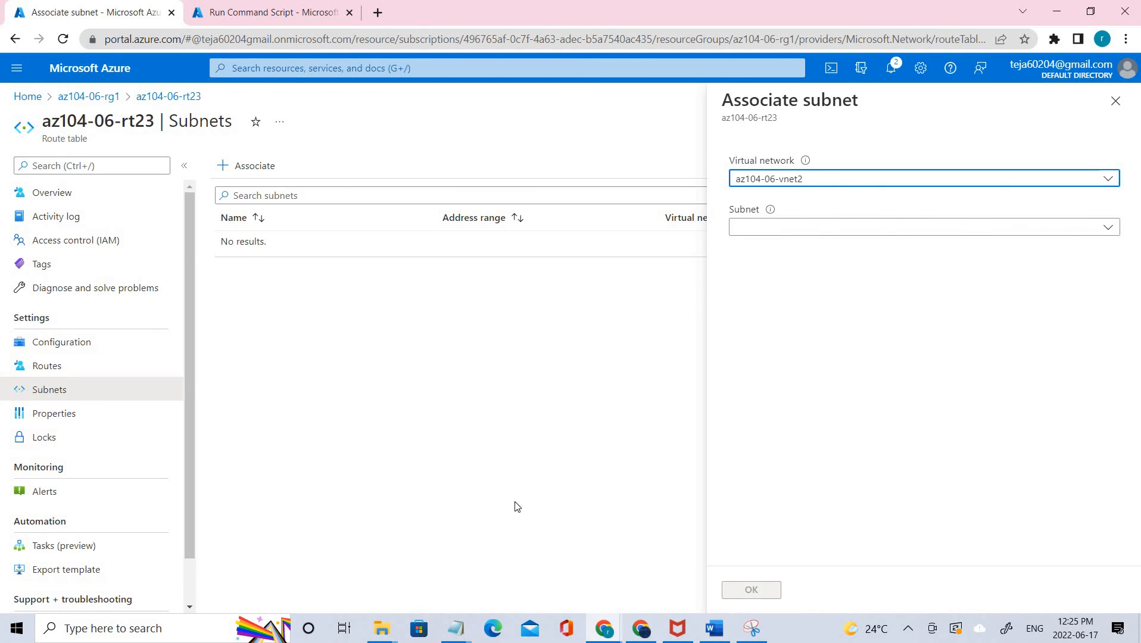
# Step: Check the network diagram in Snipping Tool, associate subnet0 in the portal, and close the az104-06-rt23 route table
pyautogui.click(751, 628)
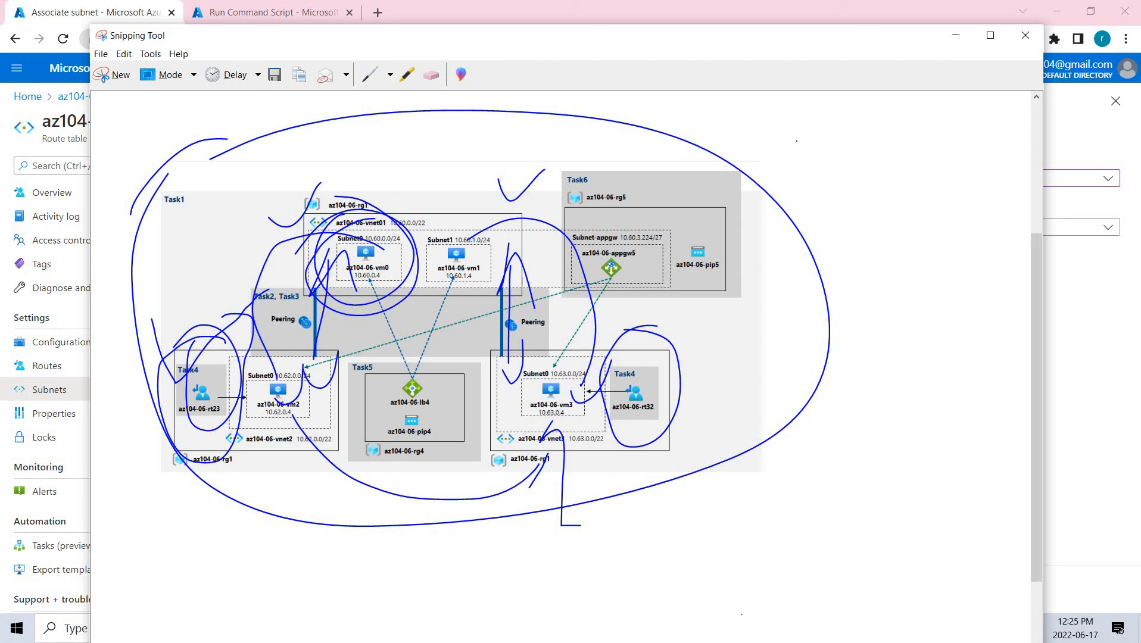
pyautogui.click(951, 37)
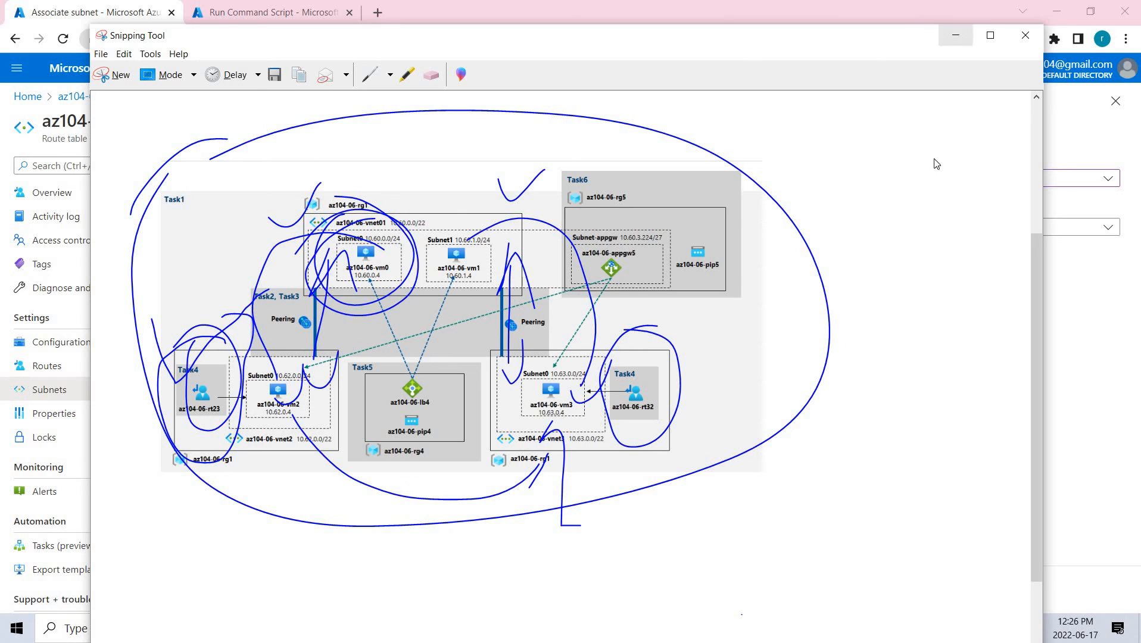
pyautogui.click(834, 227)
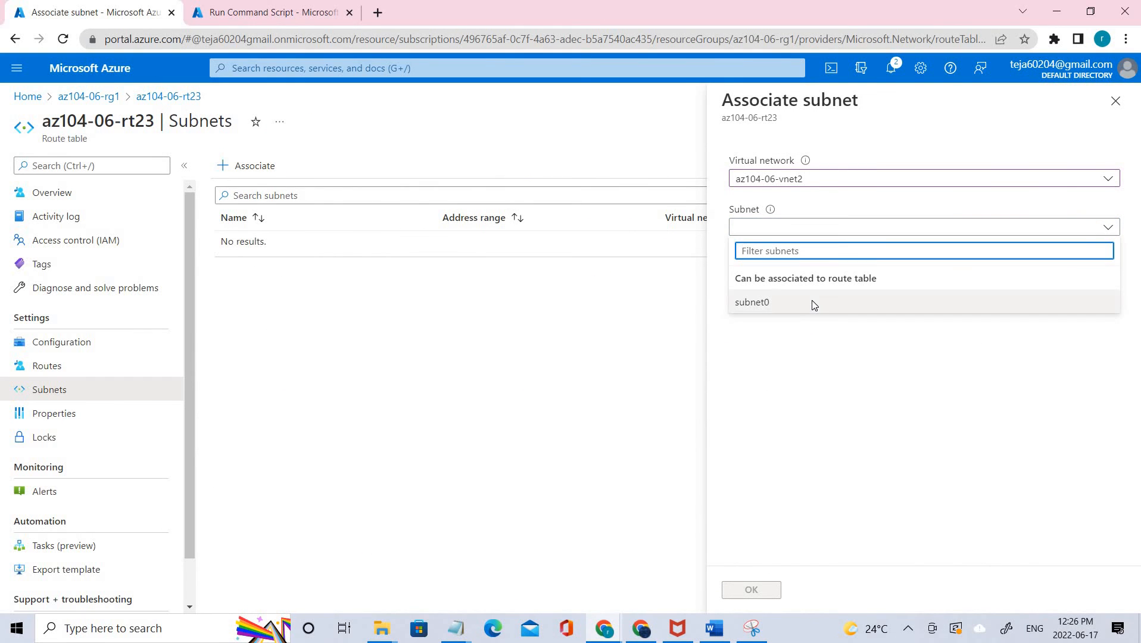
pyautogui.click(812, 302)
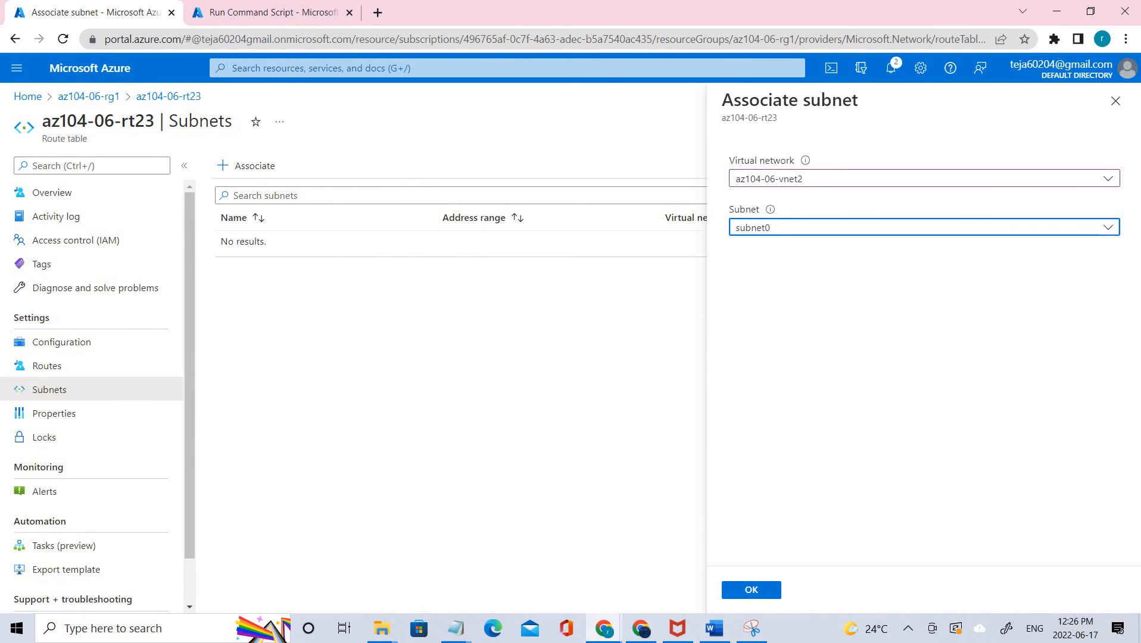
pyautogui.click(762, 591)
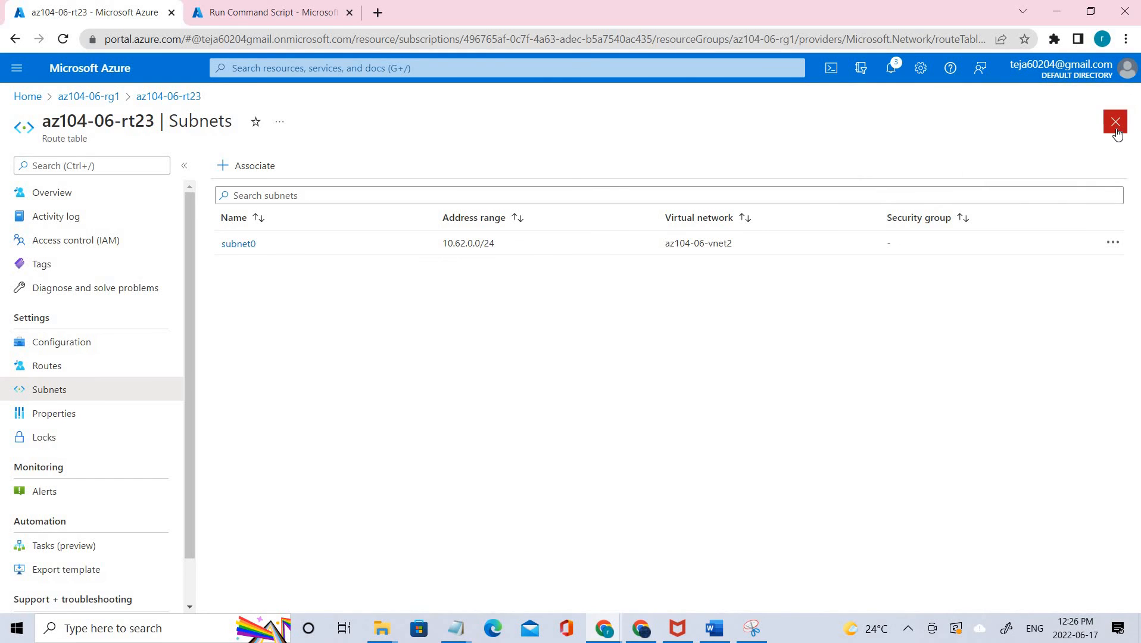
pyautogui.click(1114, 124)
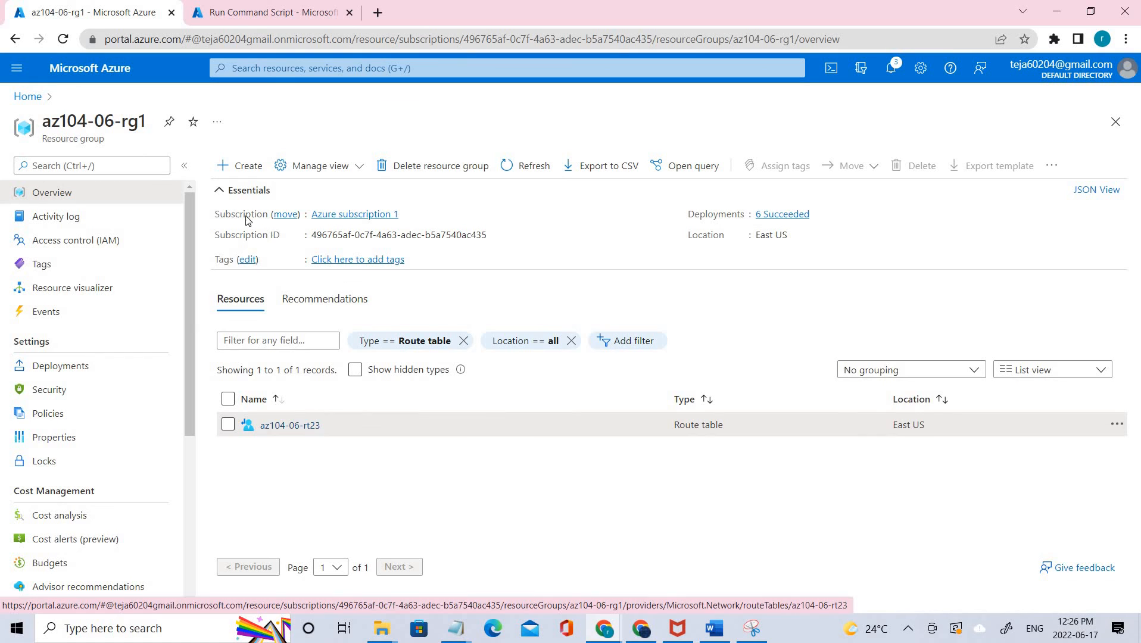
pyautogui.moveTo(245, 217); pyautogui.dragTo(216, 160)
pyautogui.click(218, 164)
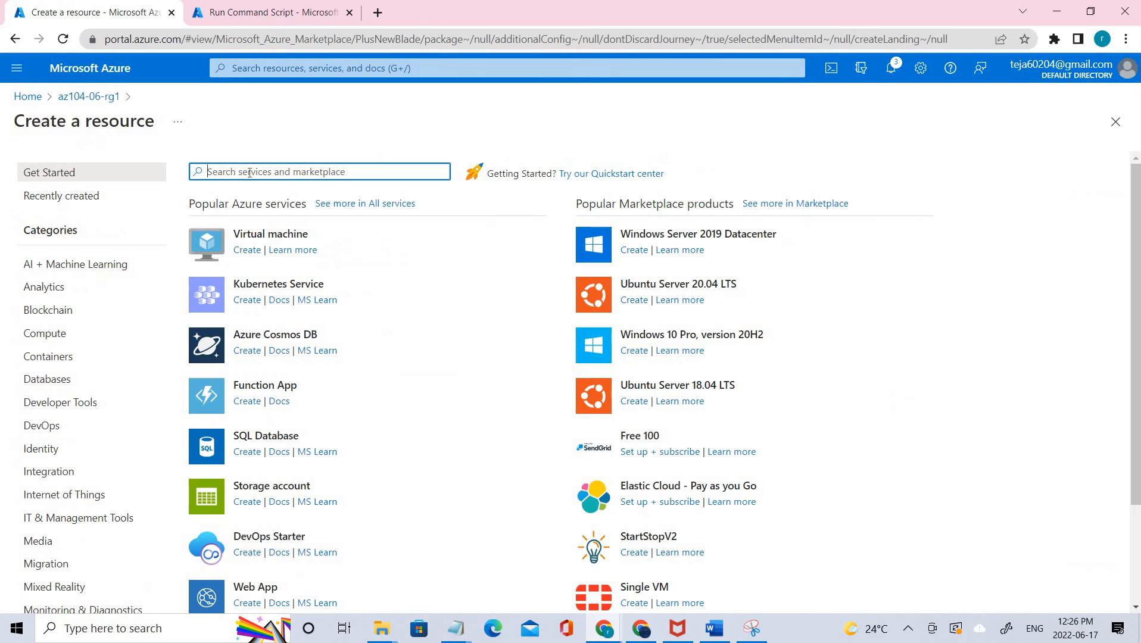
pyautogui.write('Route table')
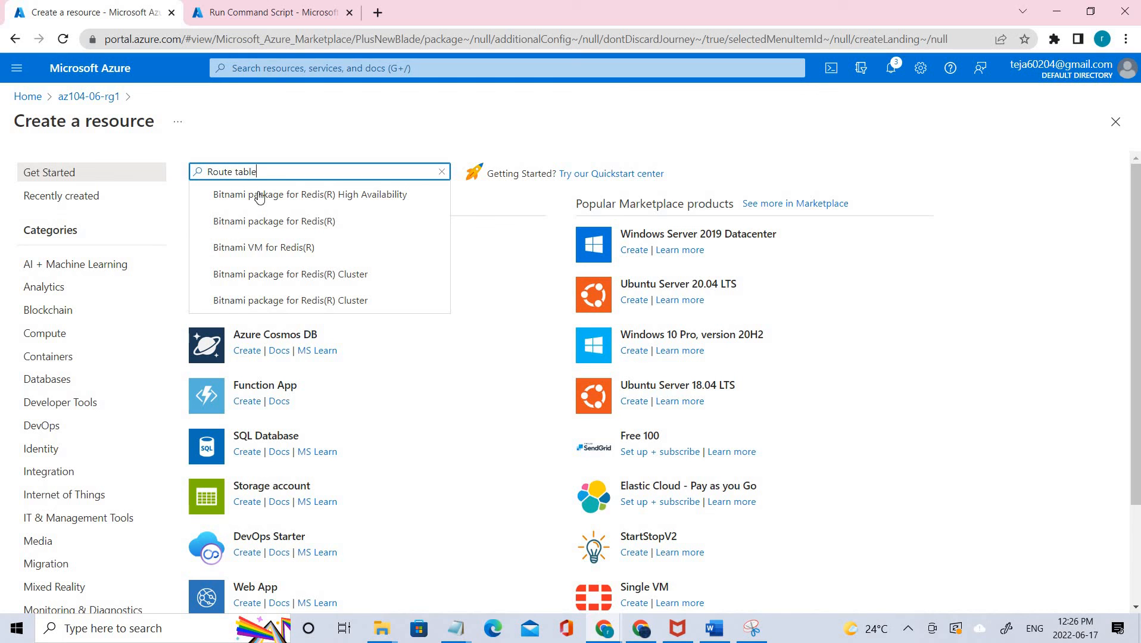
pyautogui.click(255, 196)
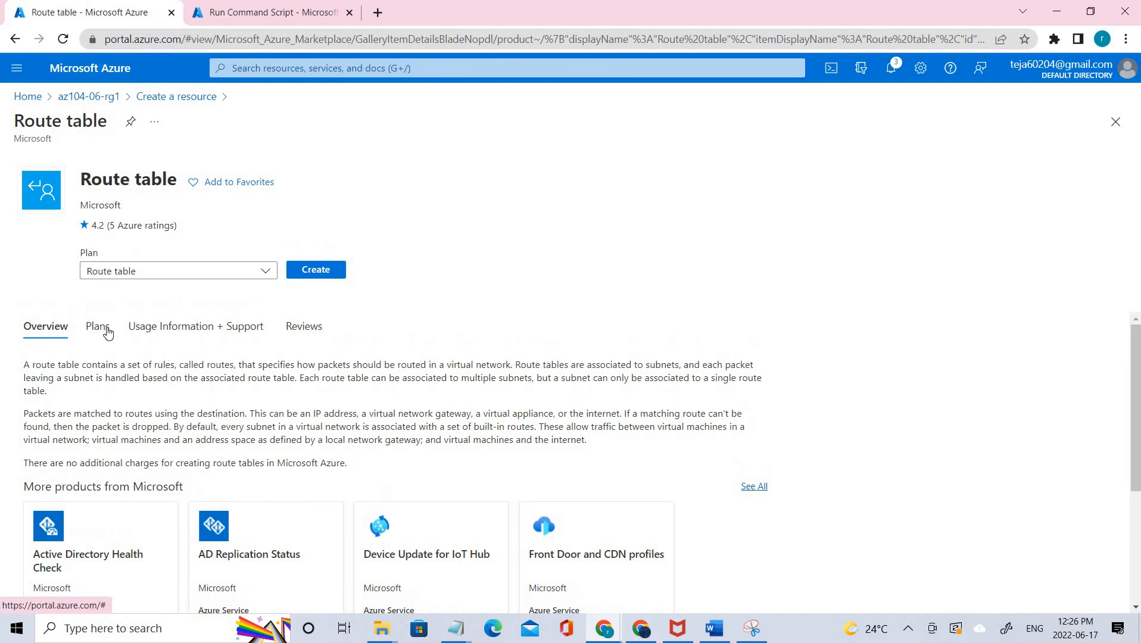
pyautogui.click(246, 270)
pyautogui.click(180, 352)
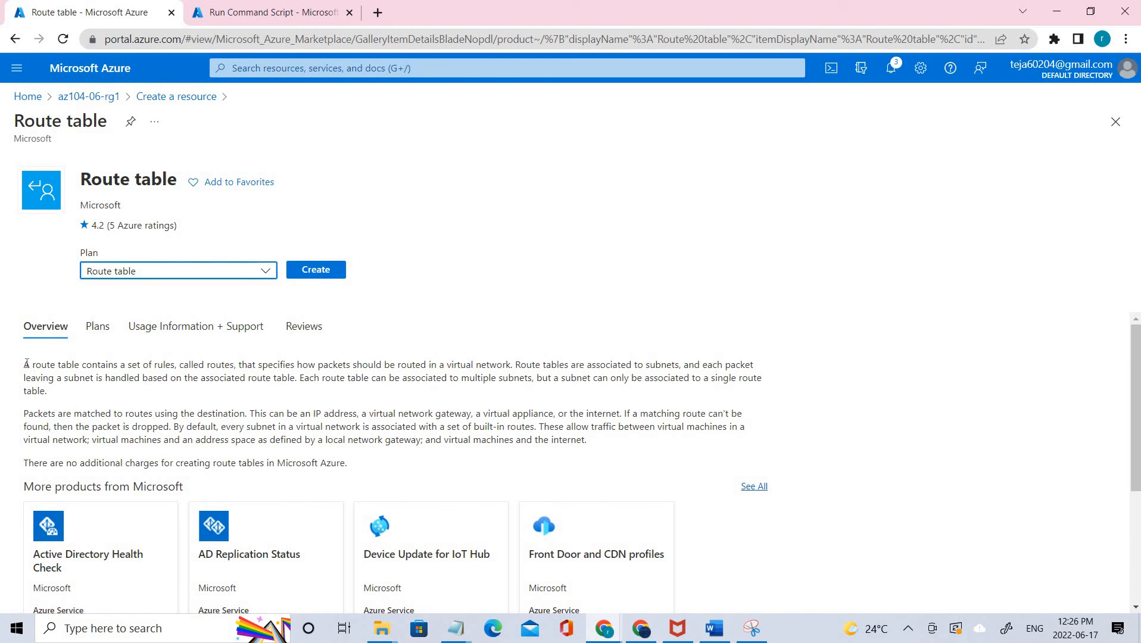
pyautogui.moveTo(731, 480); pyautogui.dragTo(769, 466)
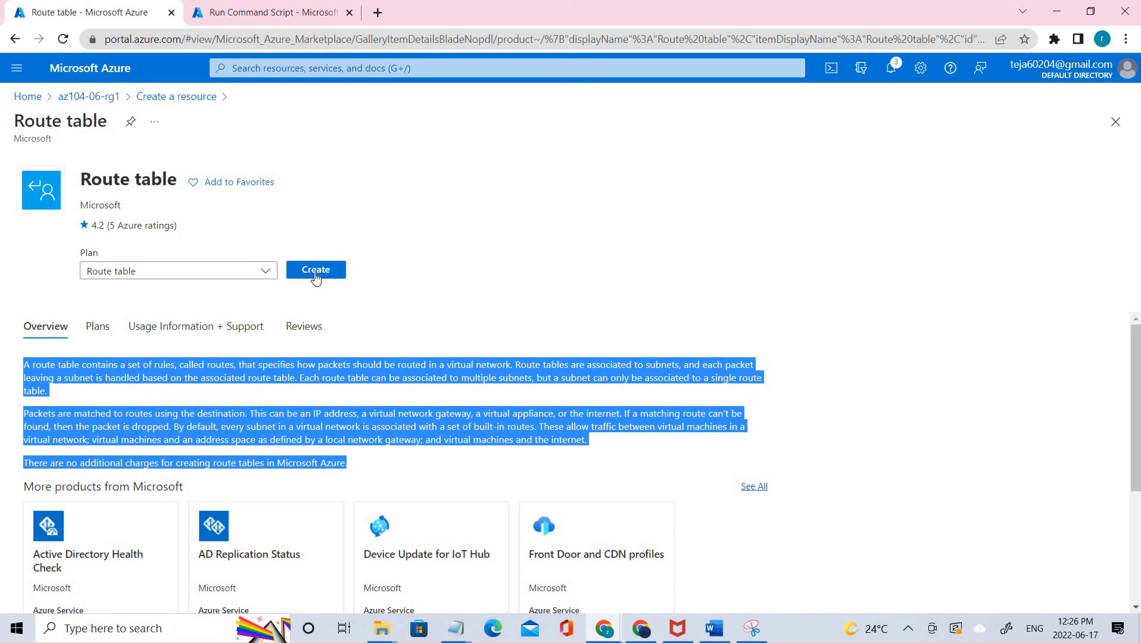
pyautogui.click(162, 97)
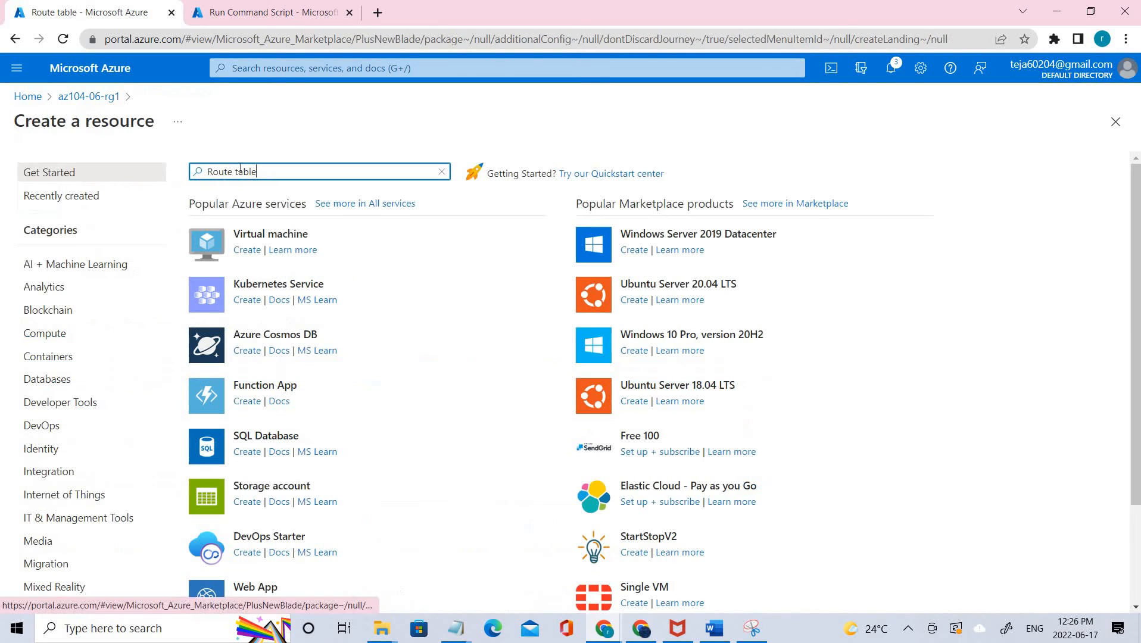
pyautogui.click(81, 97)
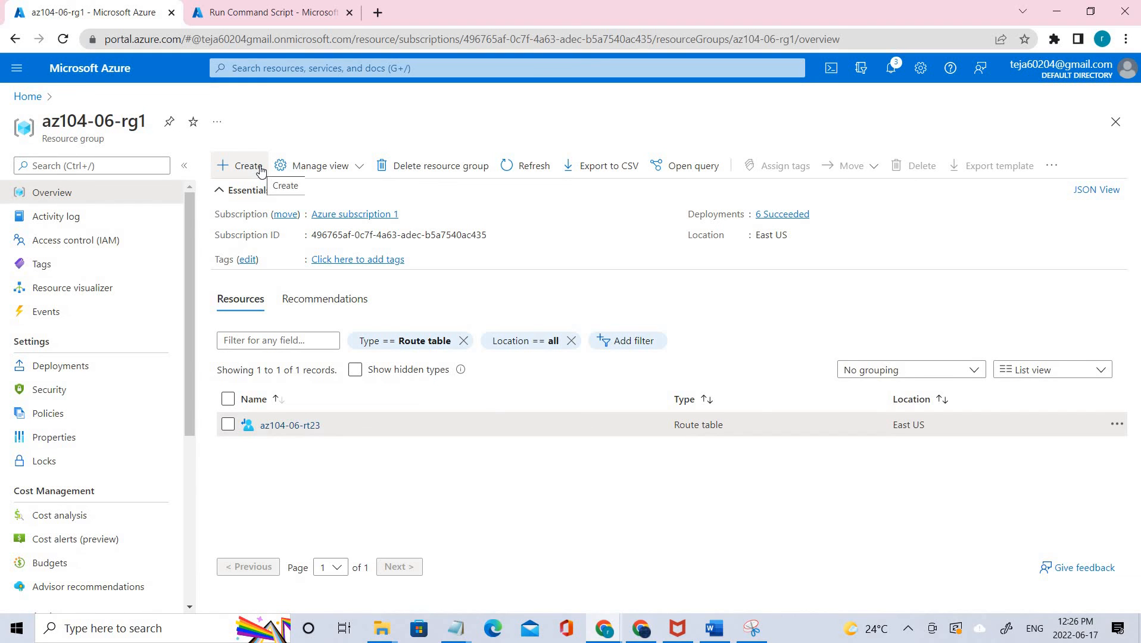
pyautogui.click(268, 72)
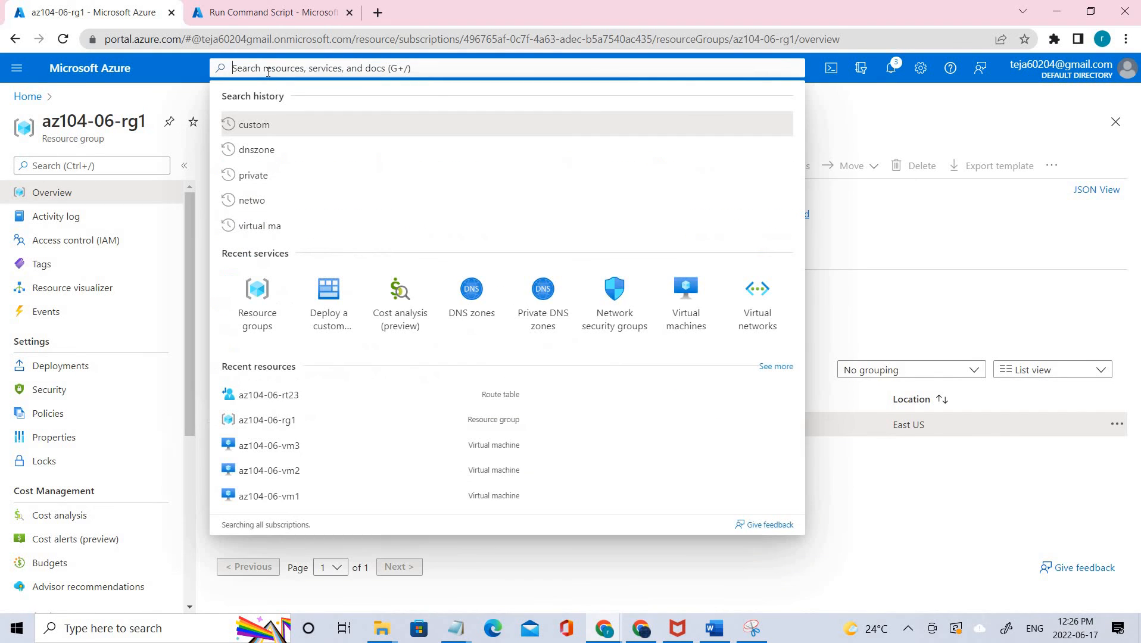
pyautogui.click(859, 120)
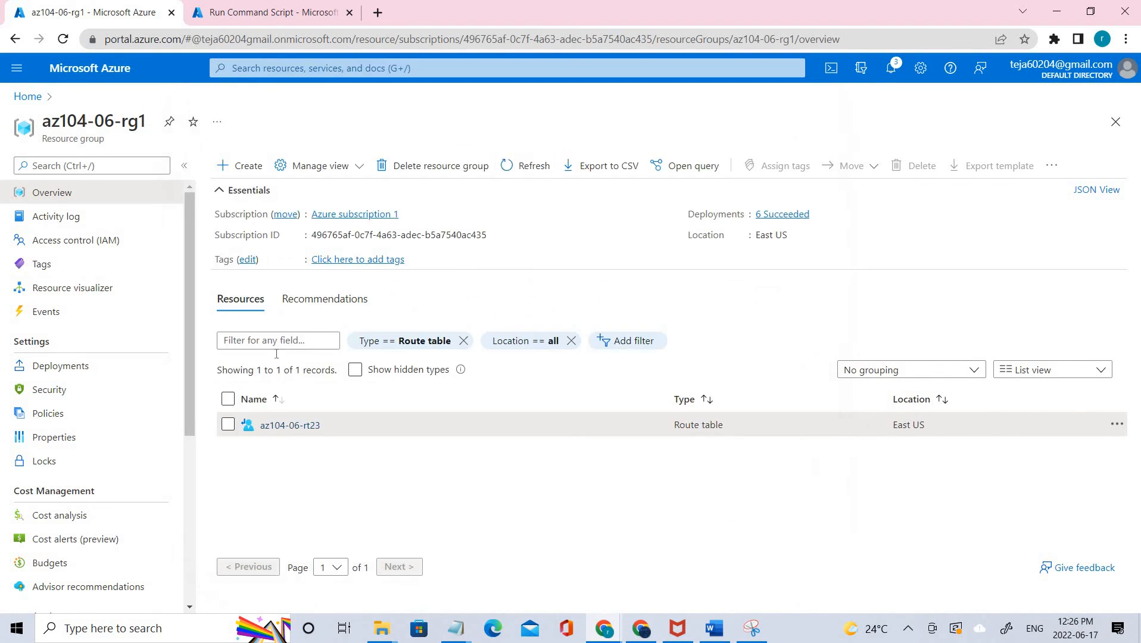
# Step: Search the marketplace for "route table" from the az104-06-rg1 resource group and start creating a Route table
pyautogui.click(254, 172)
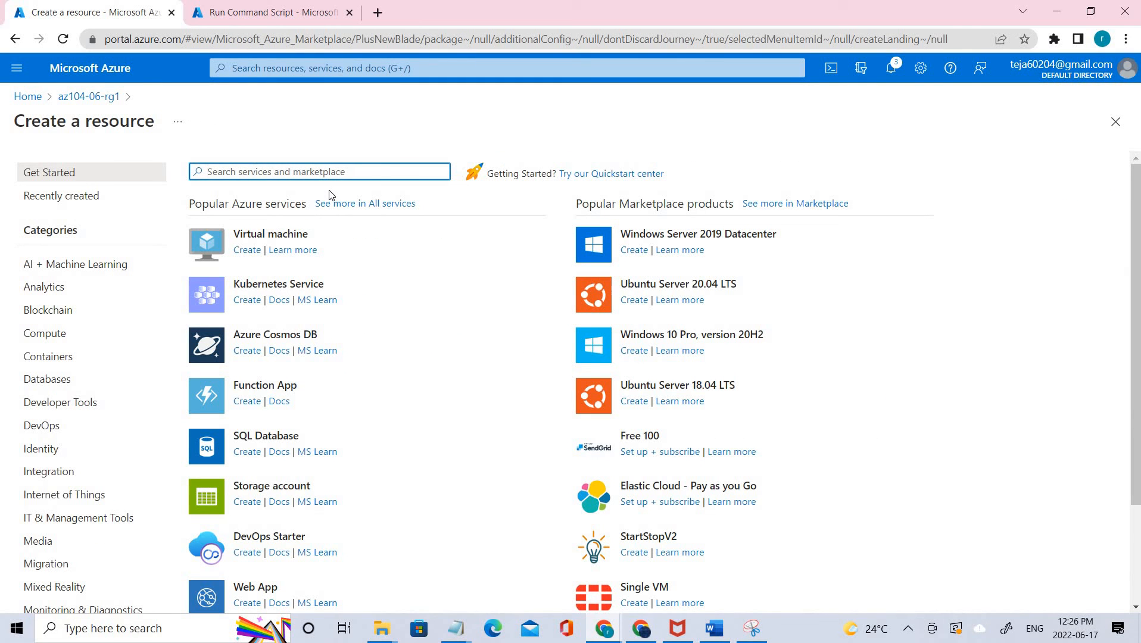
pyautogui.write('ra')
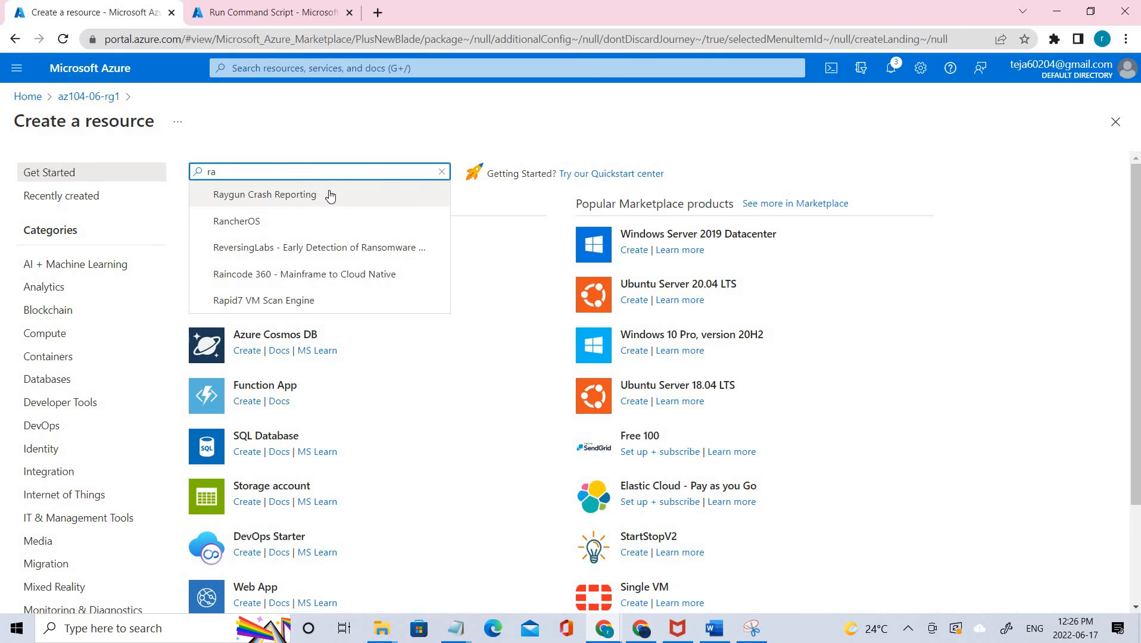
pyautogui.write('oute')
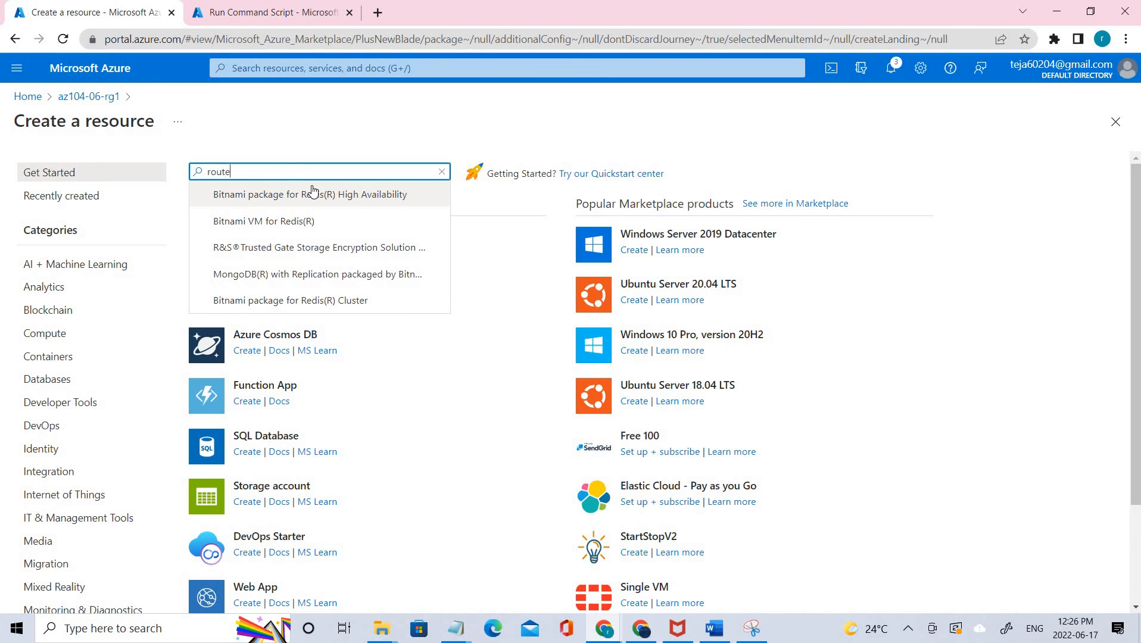
pyautogui.write(' table')
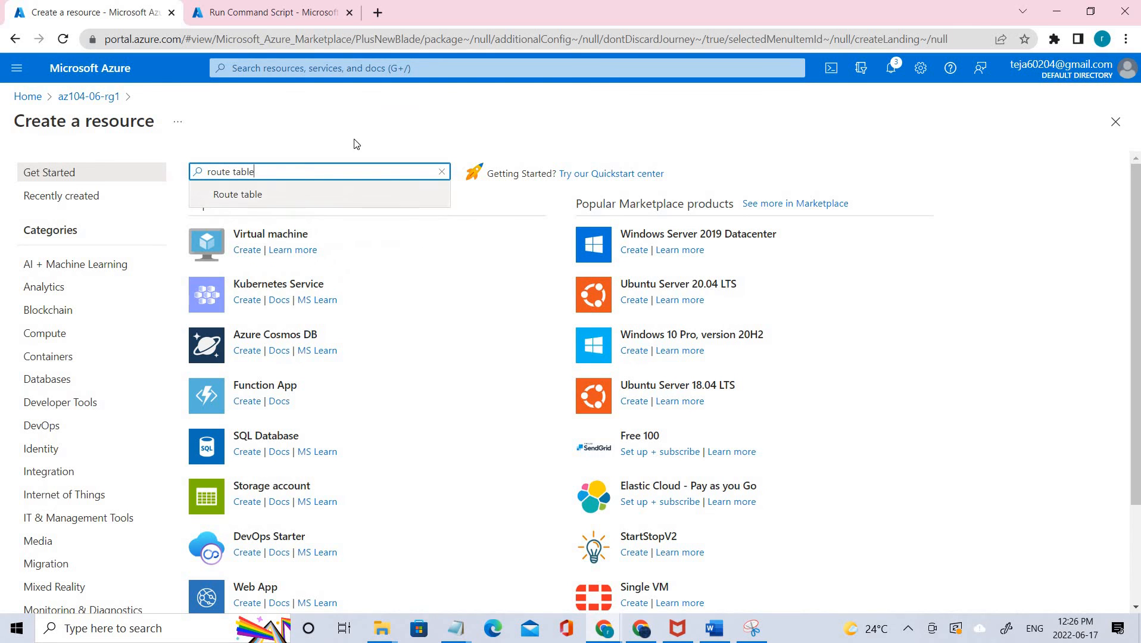
pyautogui.click(311, 194)
pyautogui.click(328, 250)
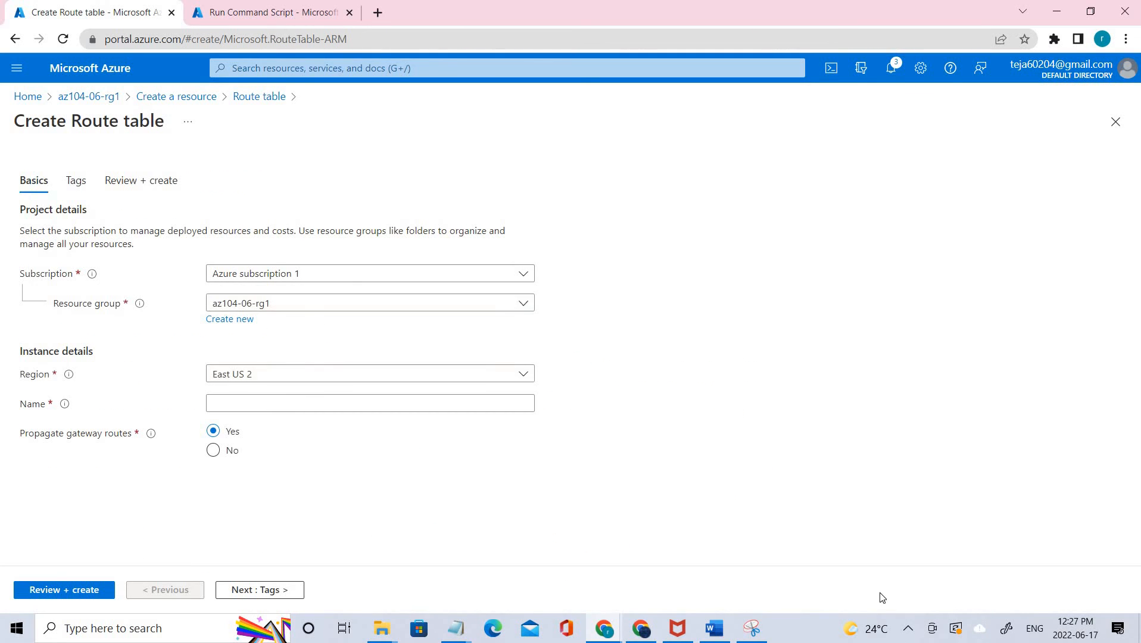
# Step: Switch to Snipping Tool, circle az104-06-rt23 and az104-06-rt32 on the network diagram, and return to the portal
pyautogui.click(751, 628)
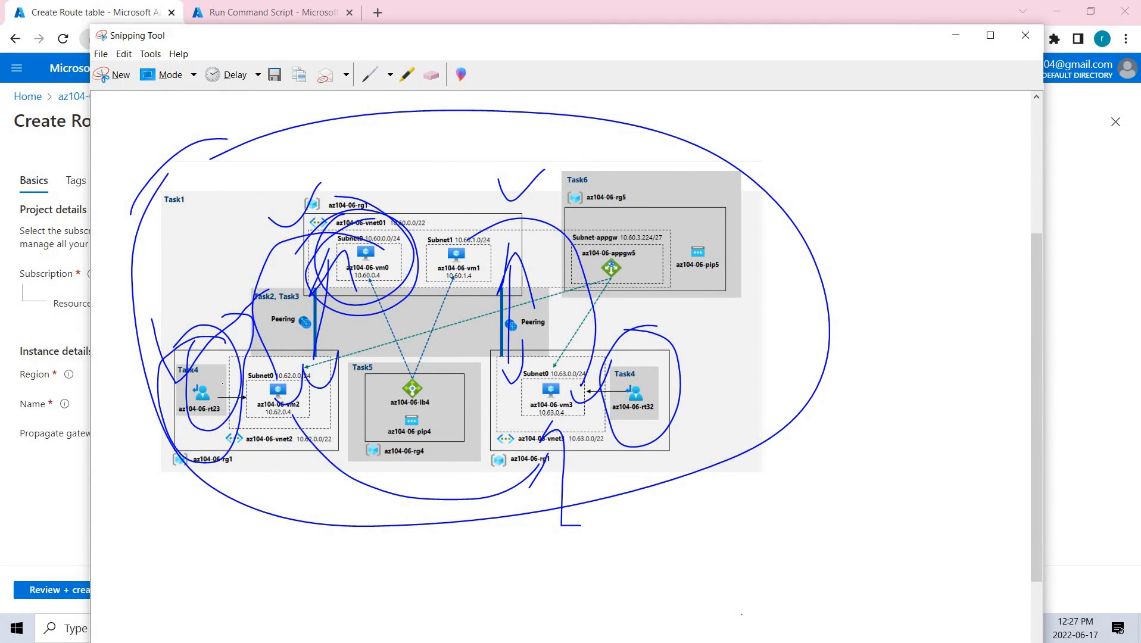
pyautogui.moveTo(222, 384)
pyautogui.mouseDown()
pyautogui.moveTo(185, 456)
pyautogui.moveTo(148, 397)
pyautogui.mouseUp()
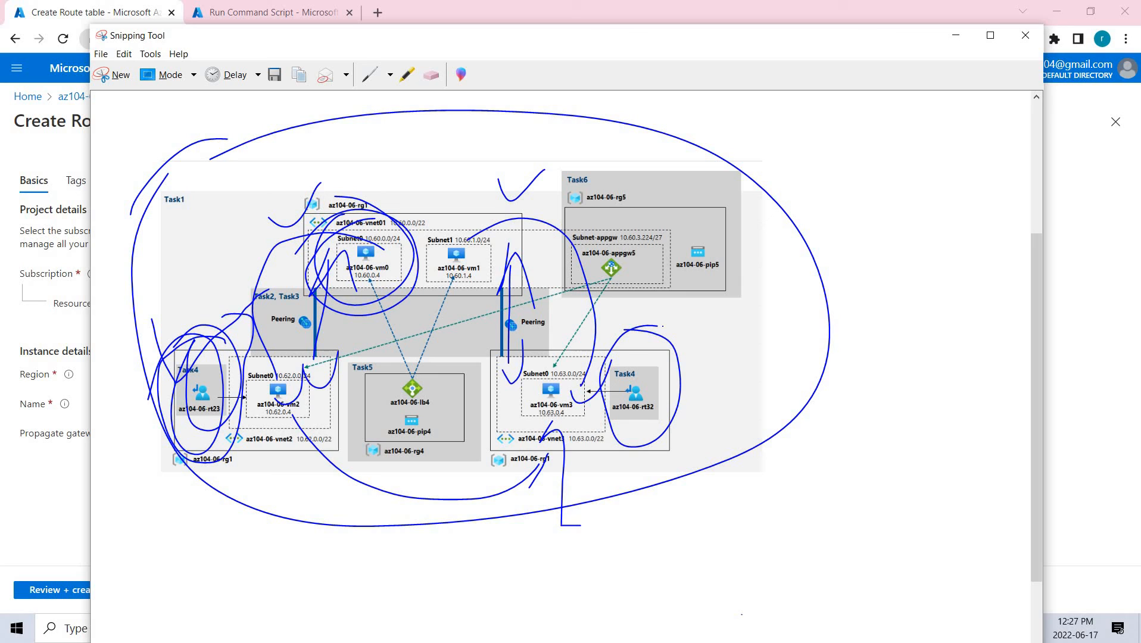
pyautogui.moveTo(655, 326)
pyautogui.mouseDown()
pyautogui.moveTo(665, 453)
pyautogui.moveTo(601, 344)
pyautogui.mouseUp()
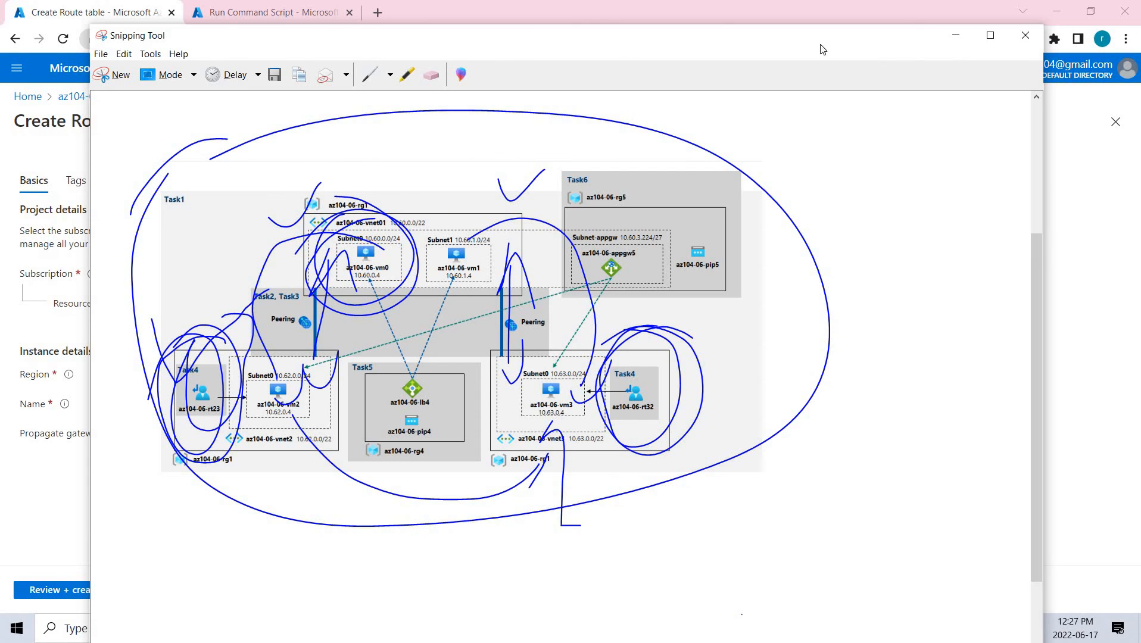
pyautogui.click(952, 29)
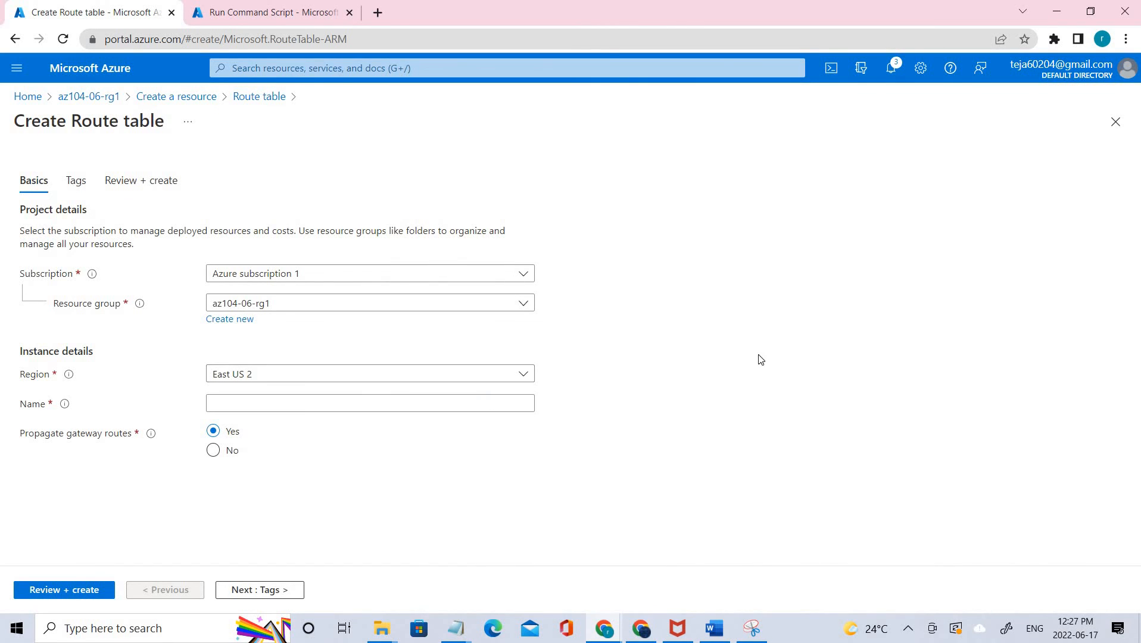
# Step: Set the new route table's region to East US and its name to az104-06-rt32, without leading spaces
pyautogui.click(479, 376)
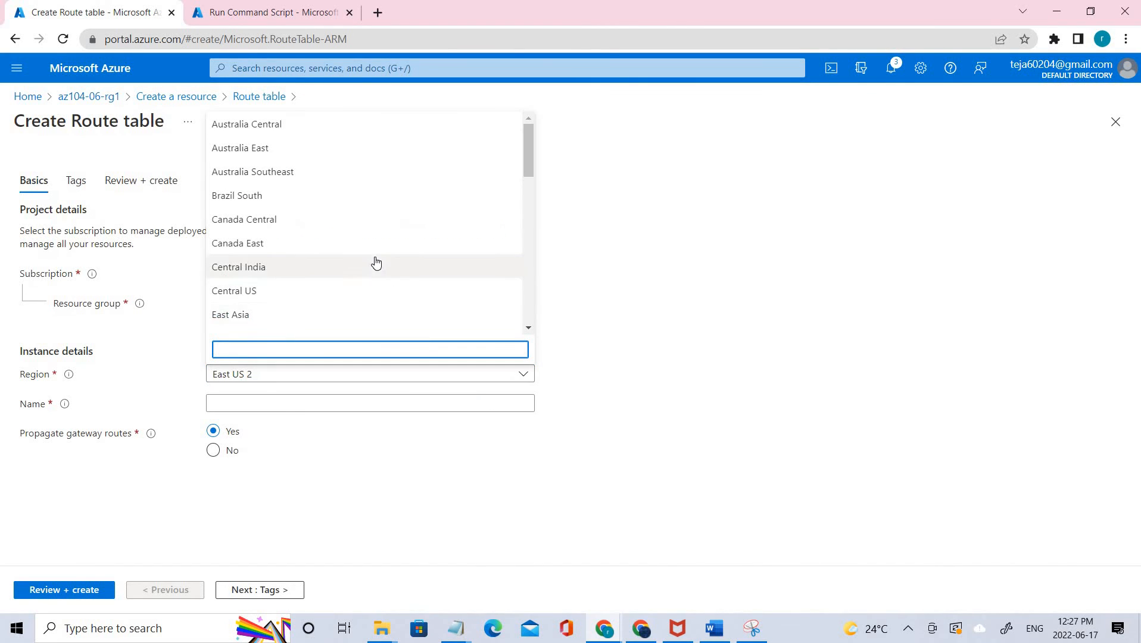
pyautogui.scroll(-3, 257, 252)
pyautogui.click(265, 189)
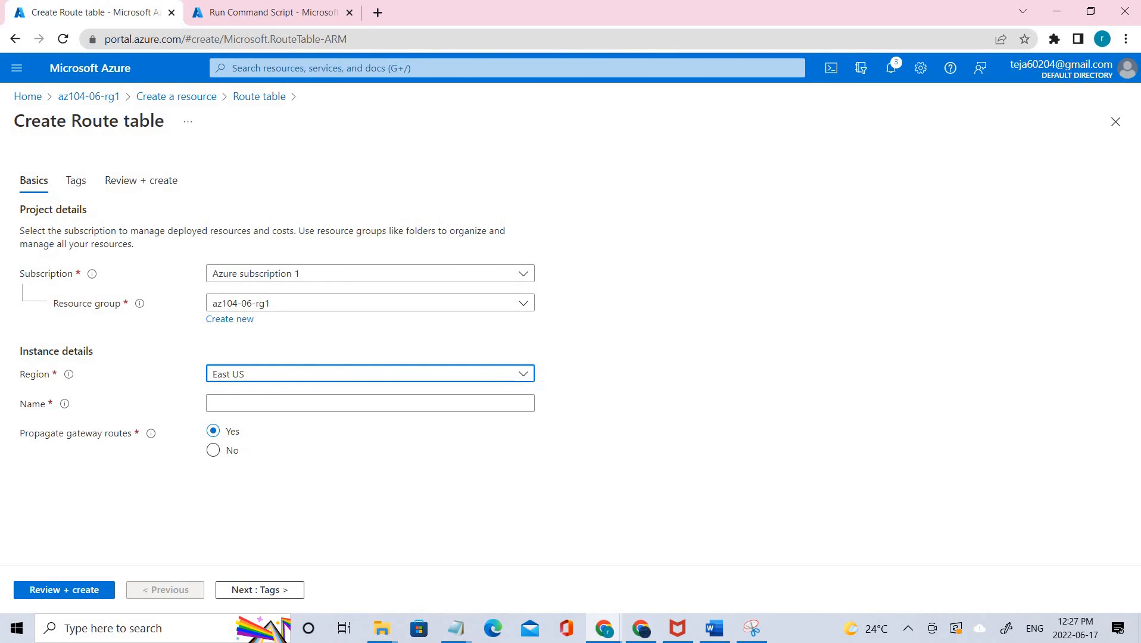
pyautogui.hotkey('alt', 'Tab')
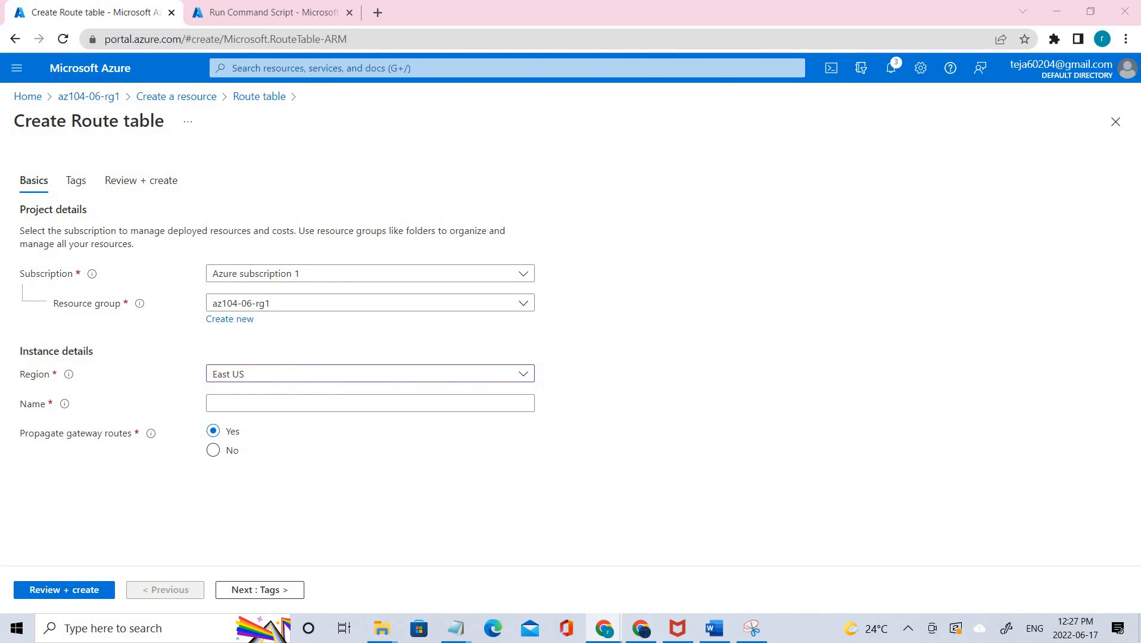
pyautogui.click(357, 407)
pyautogui.write('az104-06-rt32')
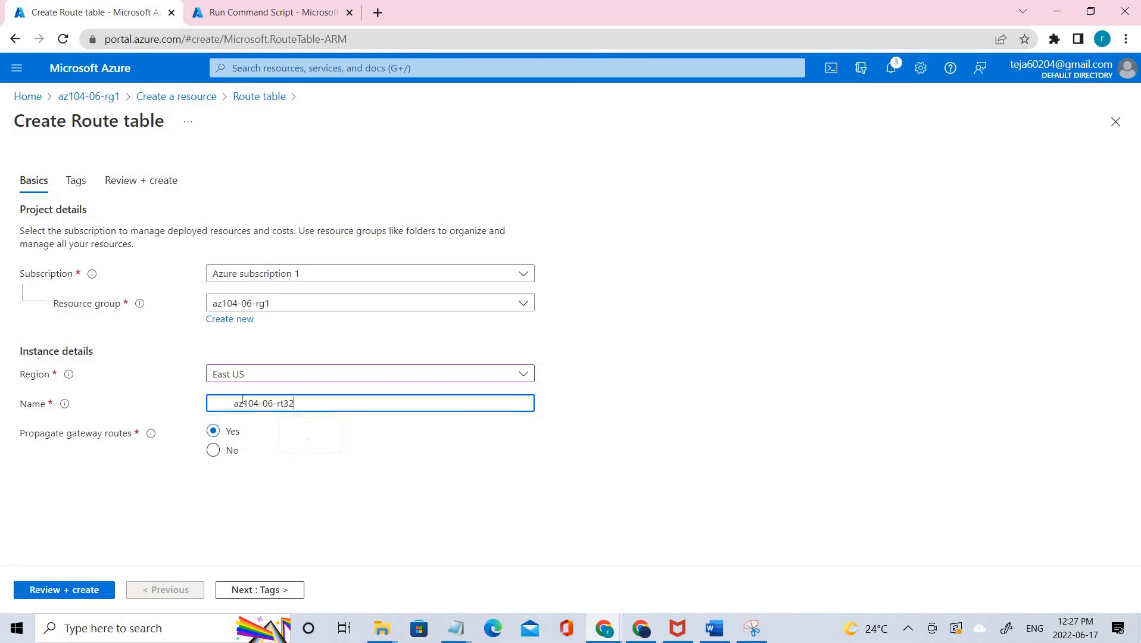
pyautogui.press('BackSpace')
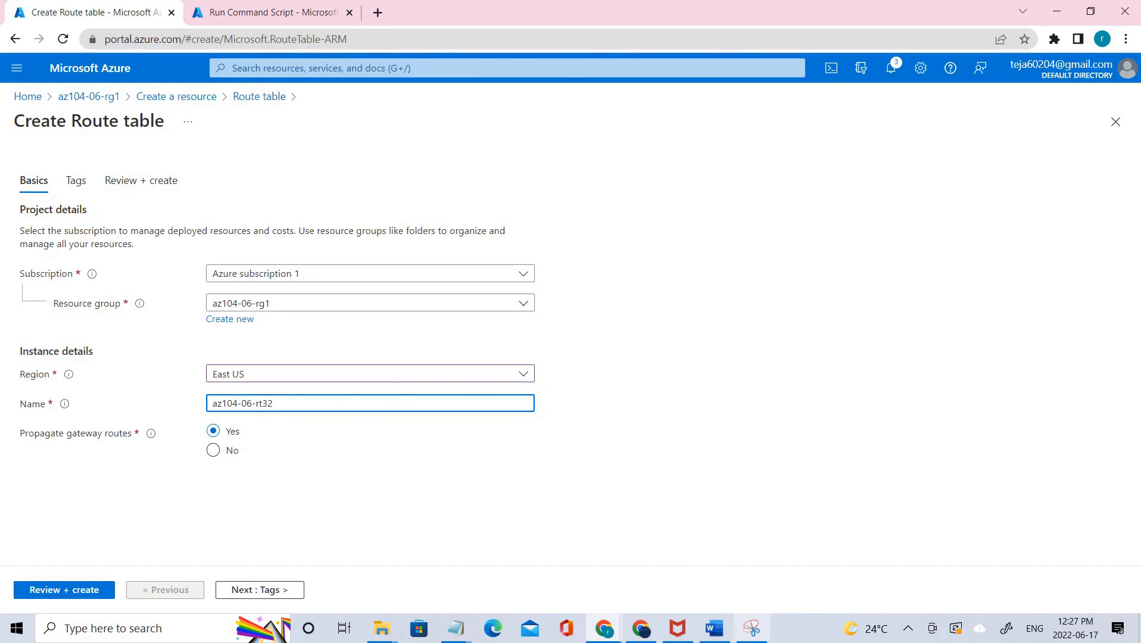
# Step: Switch to Snipping Tool, draw a pen stroke pointing at az104-06-rt32 on the network diagram, and return to the portal
pyautogui.click(752, 629)
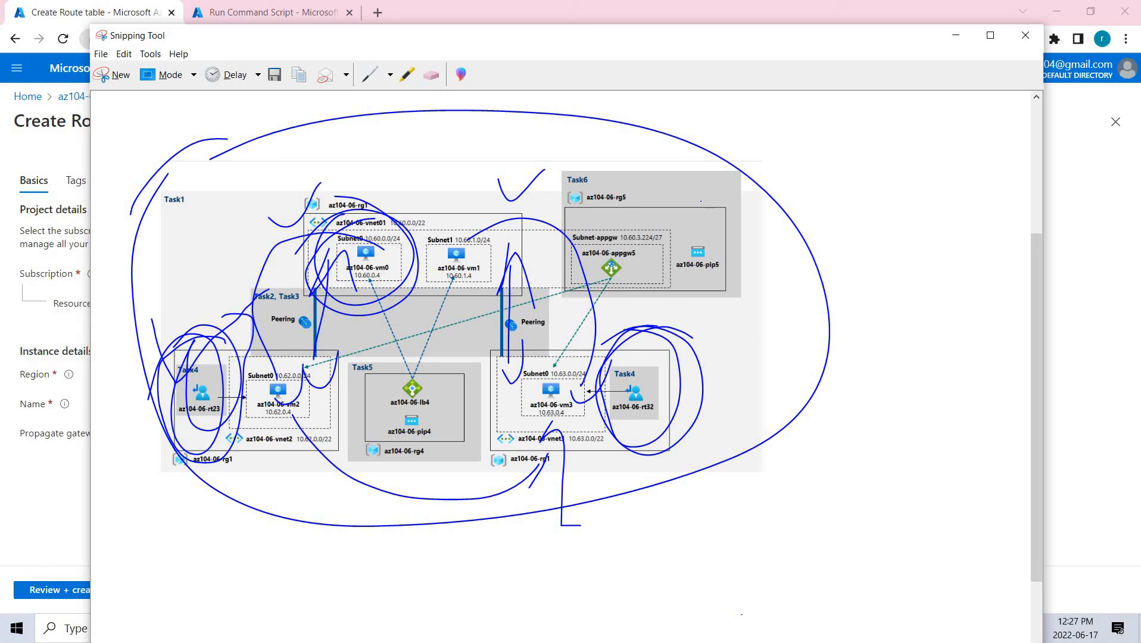
pyautogui.moveTo(767, 326); pyautogui.dragTo(688, 417)
pyautogui.click(956, 35)
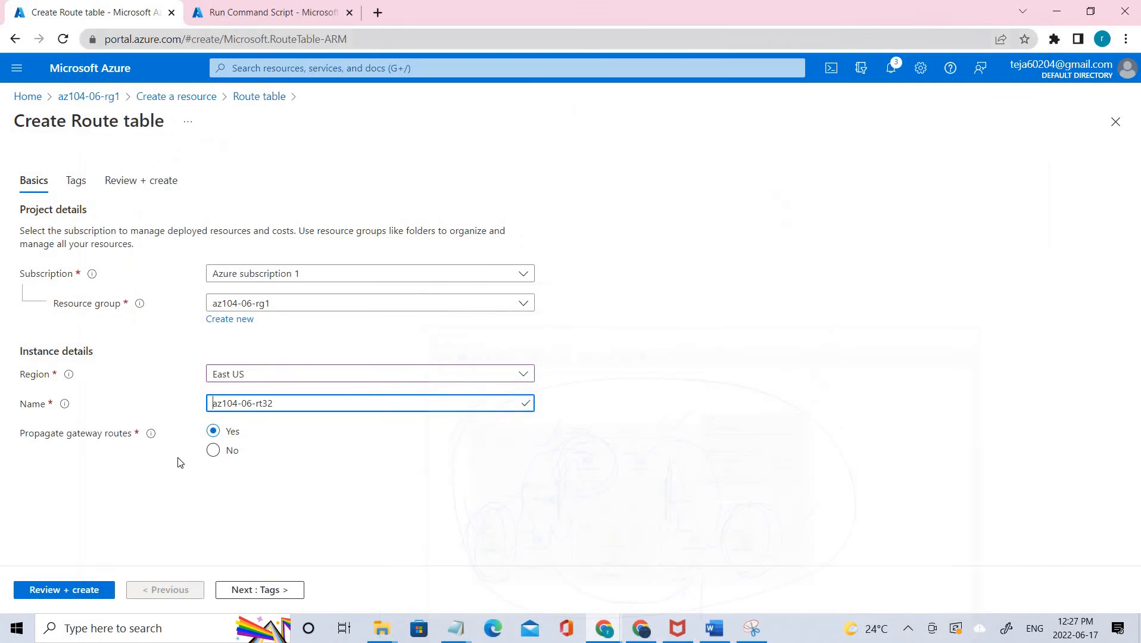
# Step: Turn off gateway route propagation for az104-06-rt32, and validate and create the route table
pyautogui.click(212, 451)
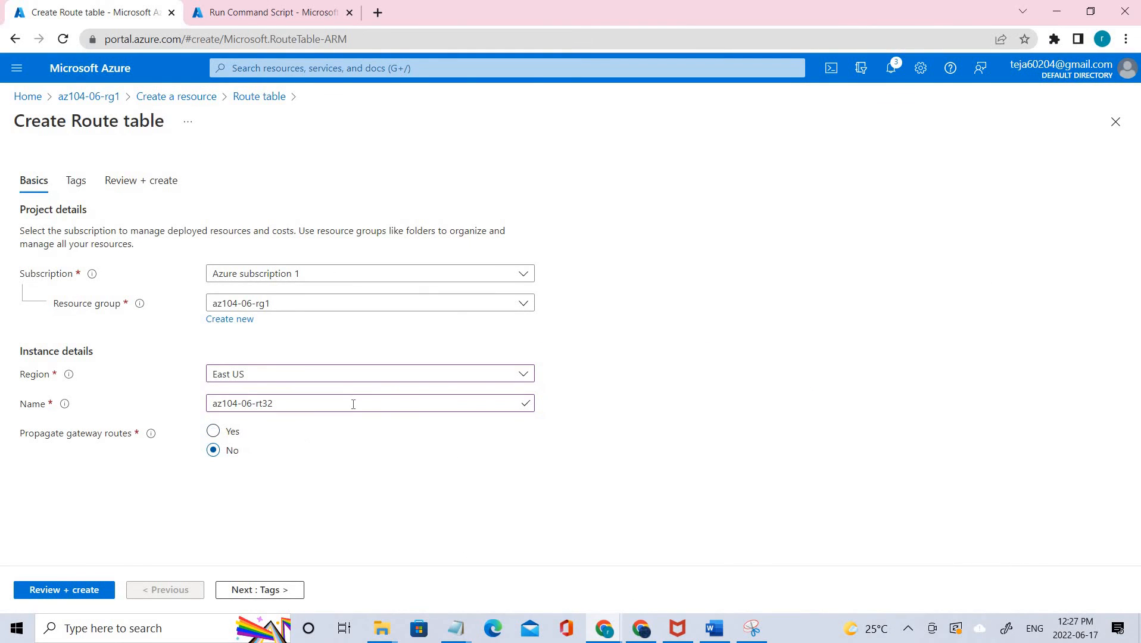
pyautogui.click(57, 589)
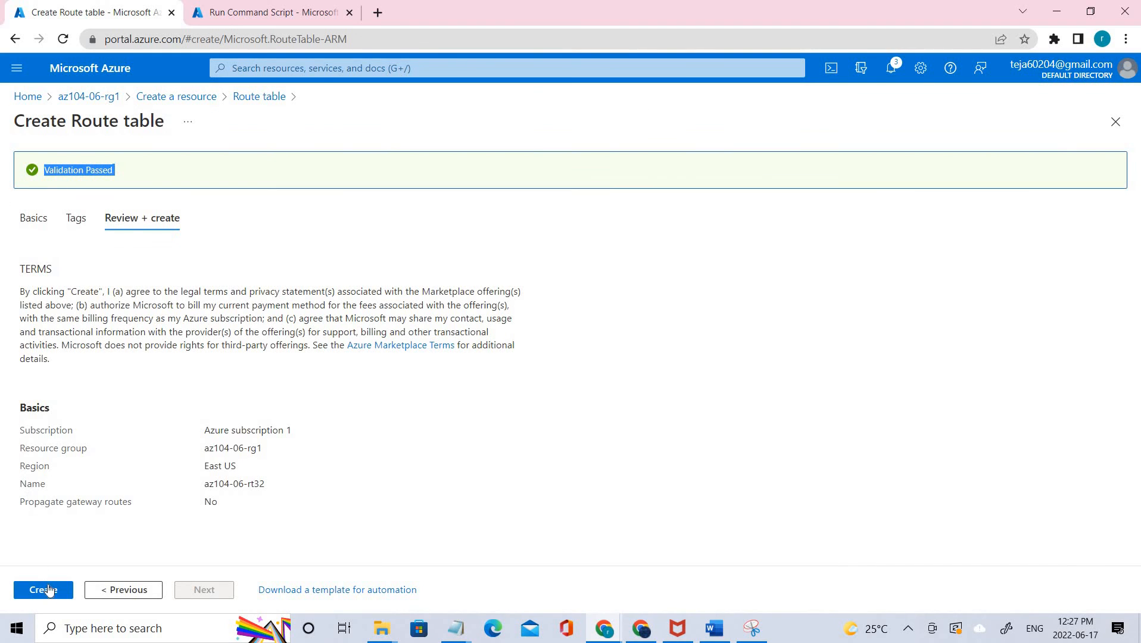
pyautogui.click(48, 590)
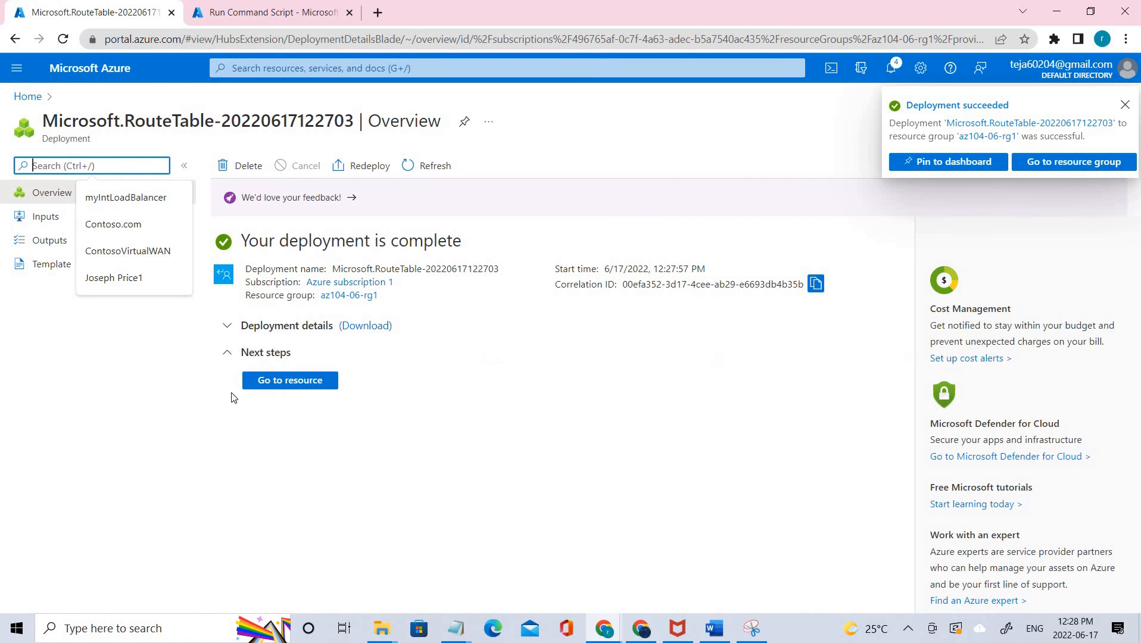
# Step: Open the deployed az104-06-rt32 route table and start a new route named az104-06-route-vnet3-to-vnet2
pyautogui.click(283, 385)
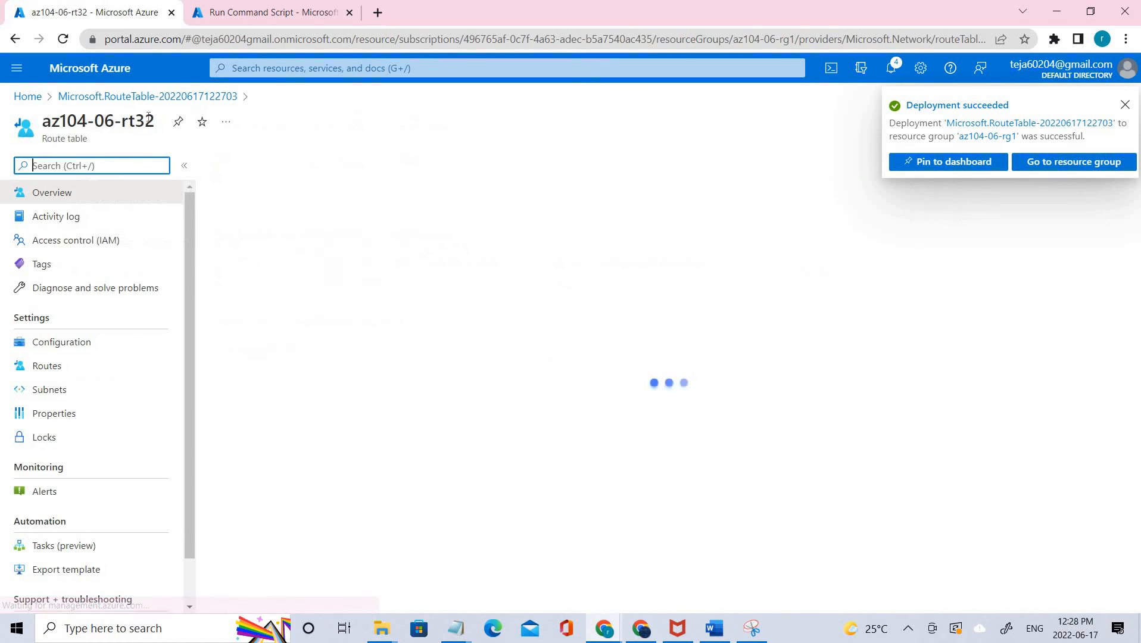
pyautogui.moveTo(155, 122); pyautogui.dragTo(105, 122)
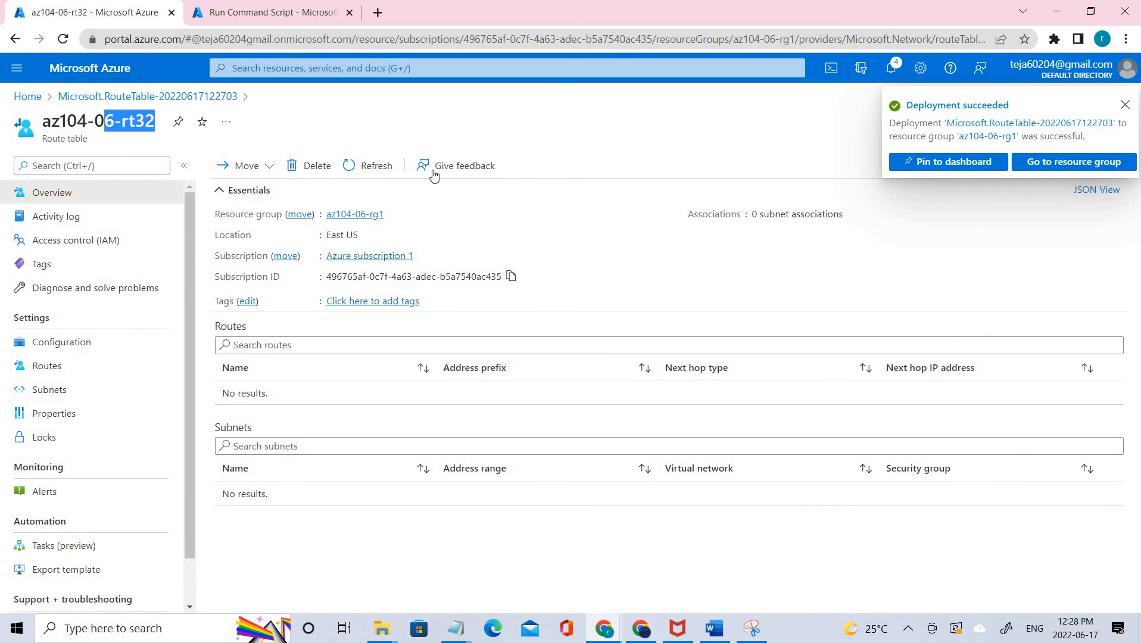
pyautogui.doubleClick(48, 377)
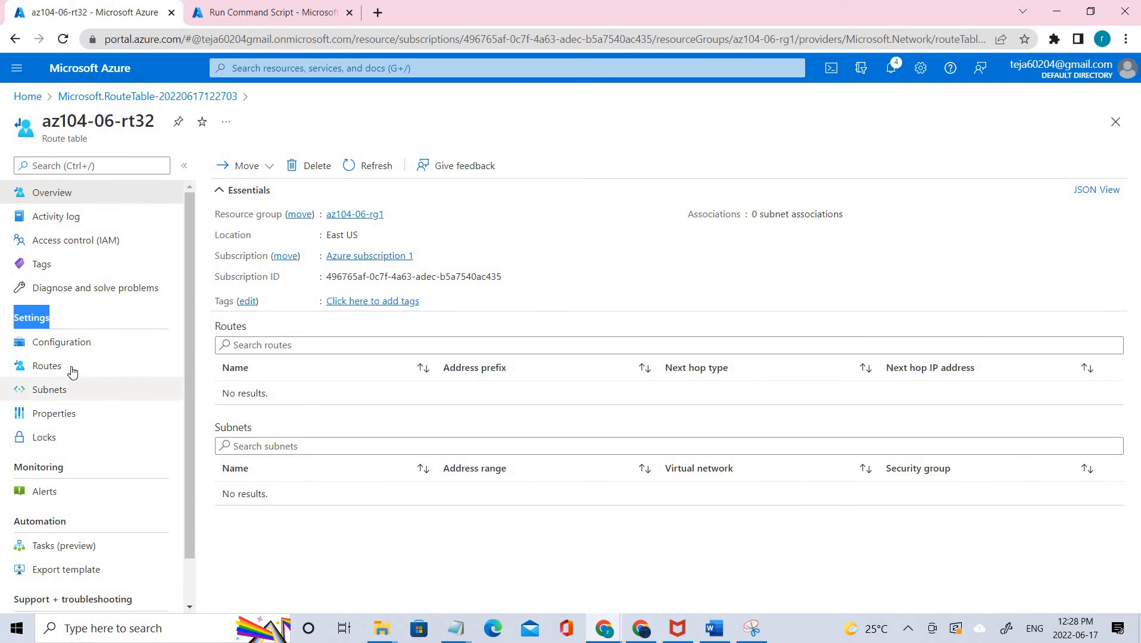
pyautogui.click(72, 371)
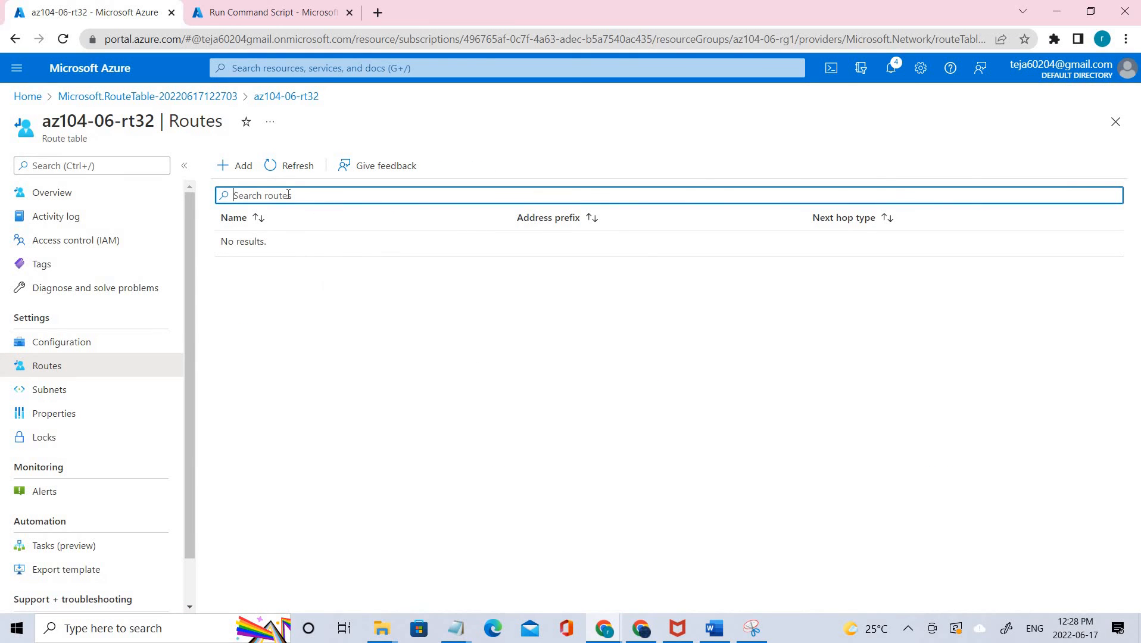
pyautogui.click(235, 168)
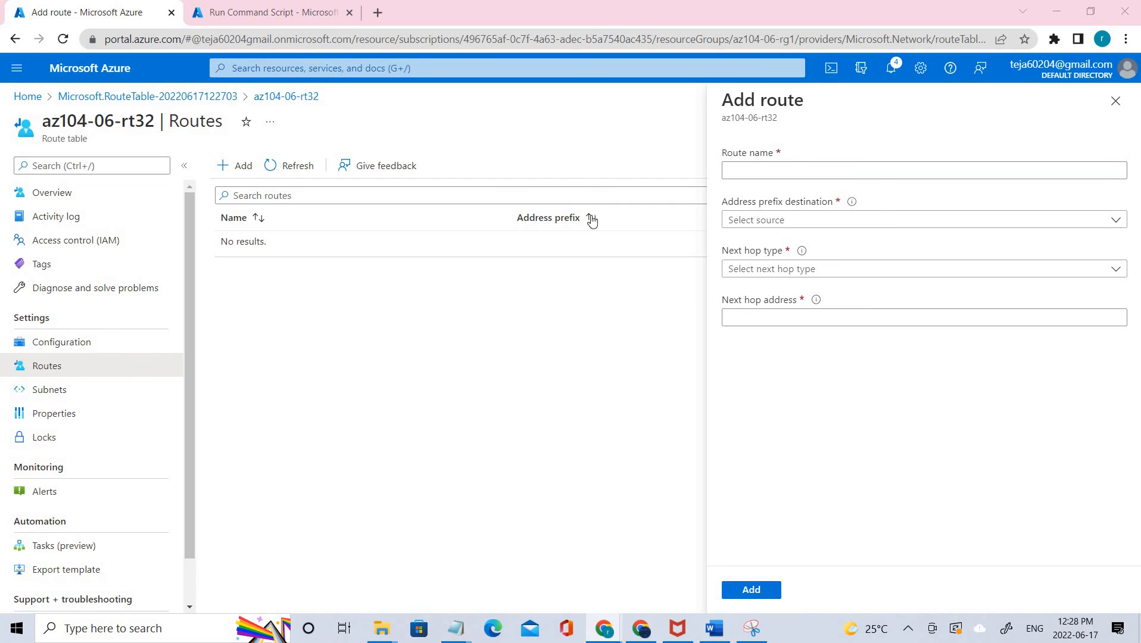
pyautogui.click(898, 198)
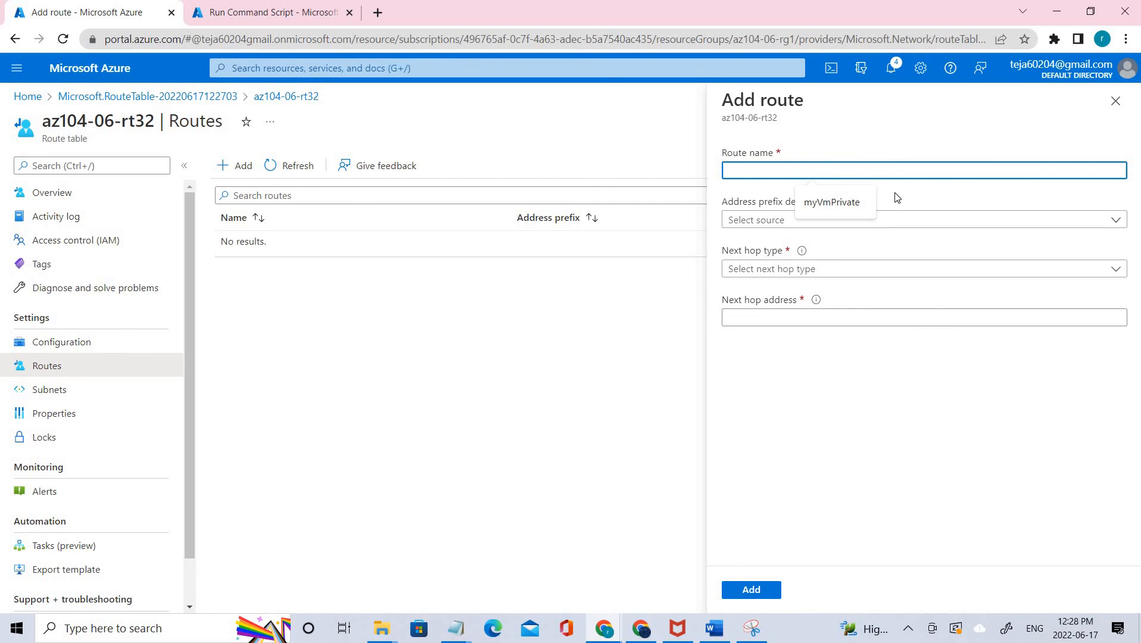
pyautogui.write('az104-06-route-vnet3-to-vnet2')
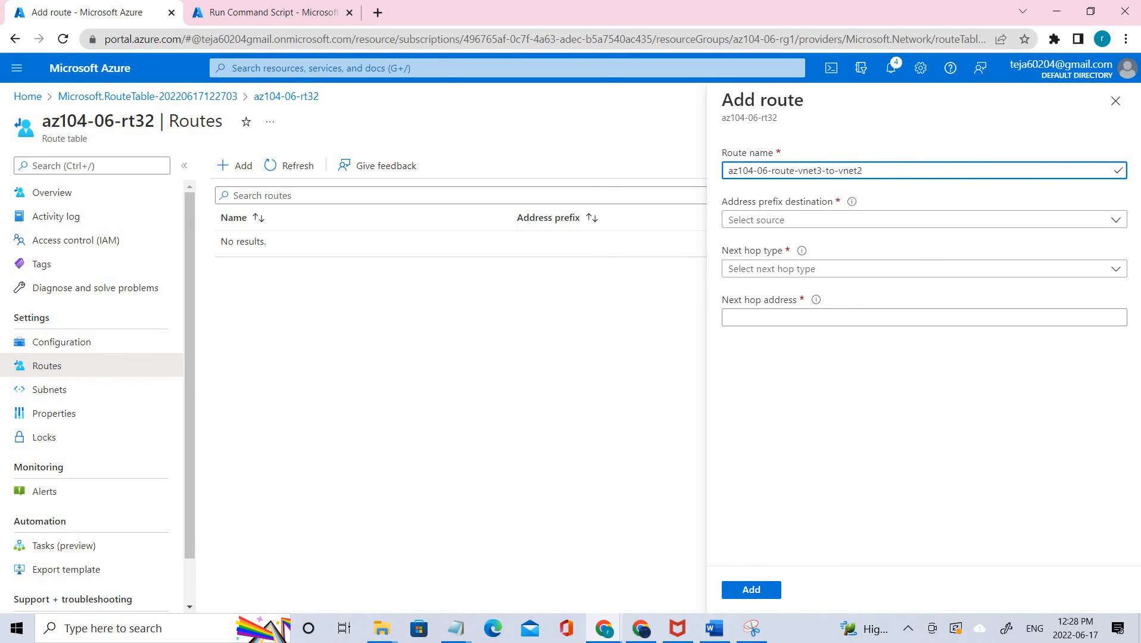
# Step: Set the route's address prefix destination to IP Addresses with the range 10.62.0.0/20
pyautogui.click(890, 222)
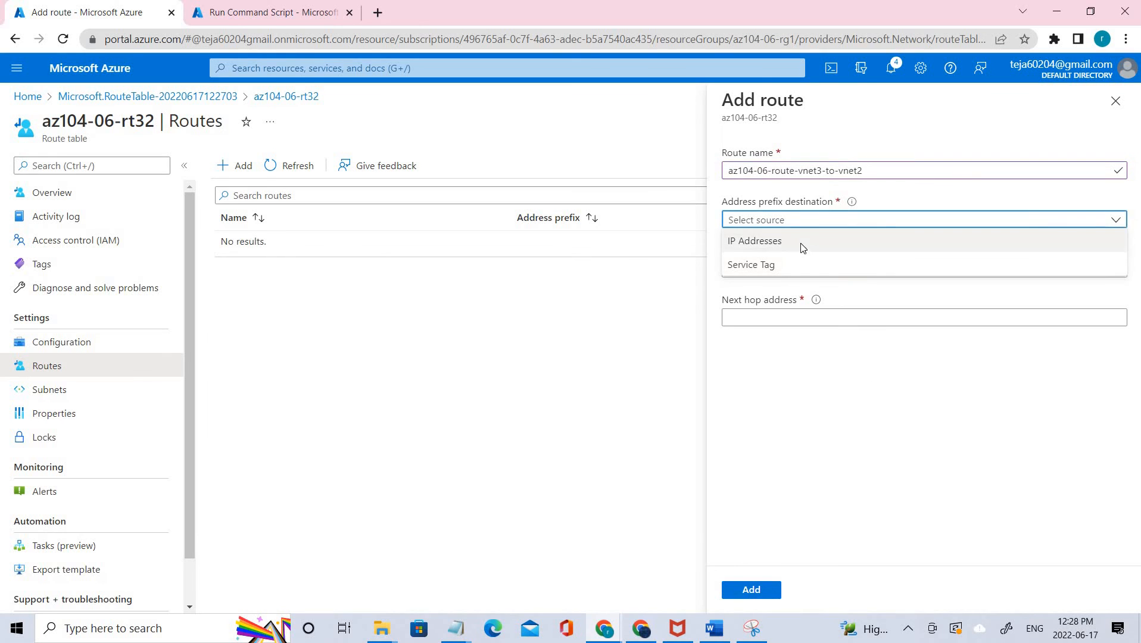
pyautogui.click(804, 247)
pyautogui.hotkey('alt', 'Tab')
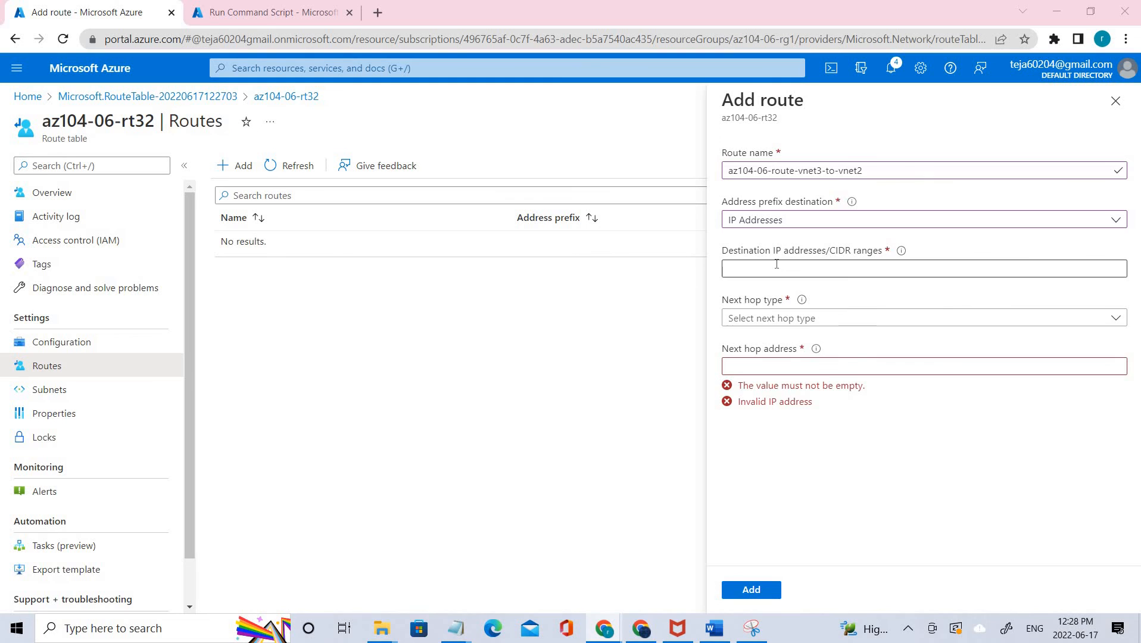
pyautogui.click(845, 268)
pyautogui.write('10.62.0.0/20')
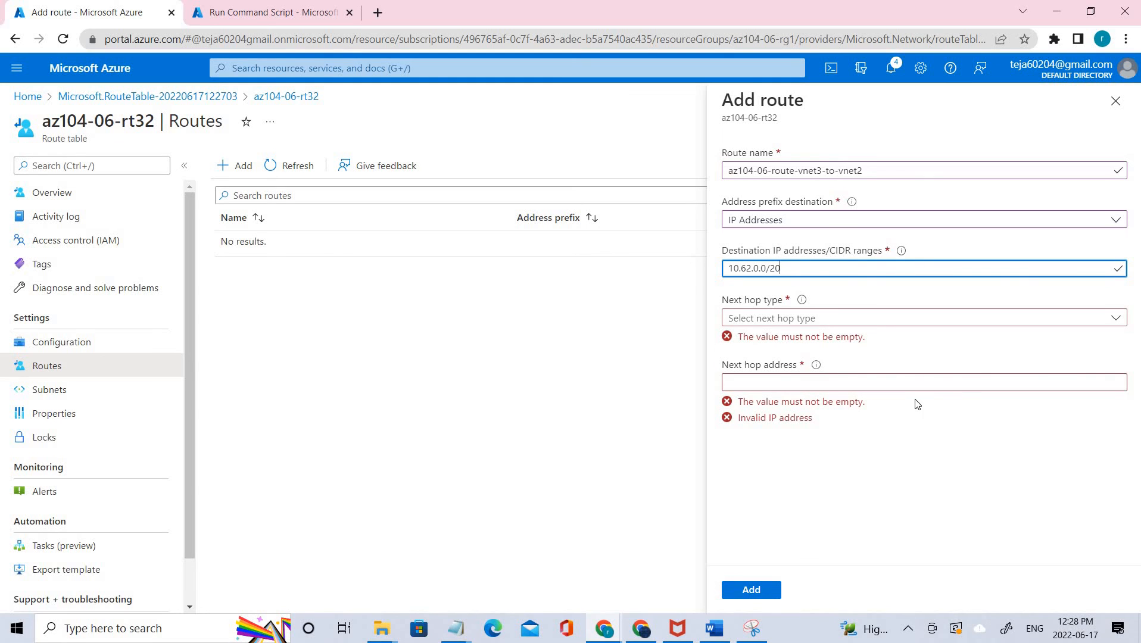
# Step: Set the next hop to Virtual appliance at address 10.60.0.4 and add the route
pyautogui.click(873, 319)
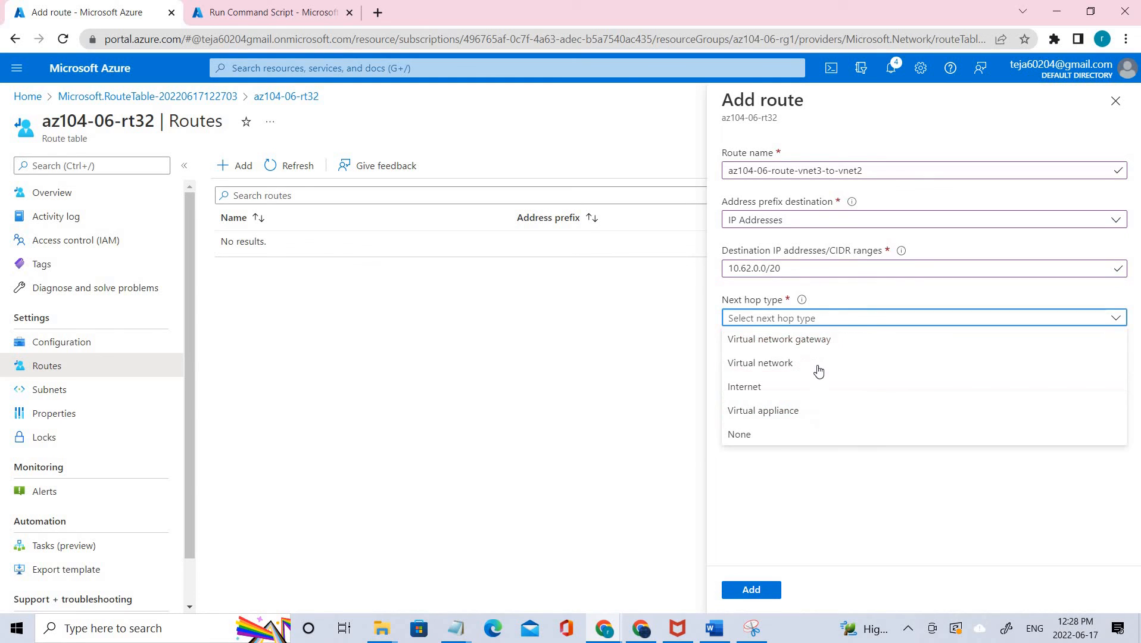
pyautogui.click(809, 411)
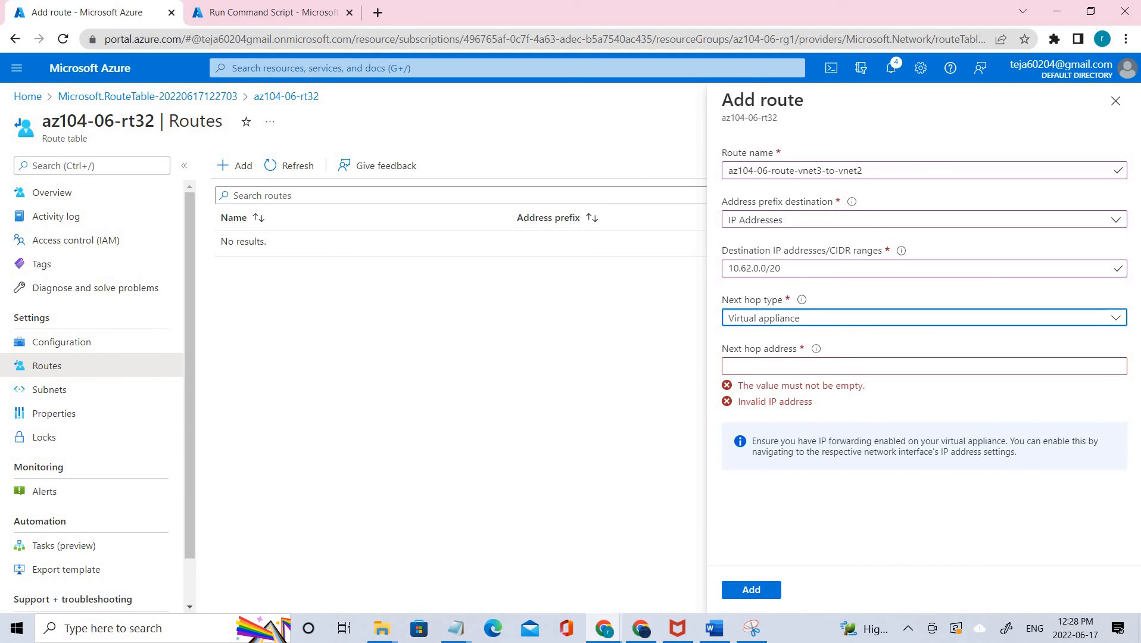
pyautogui.hotkey('alt', 'Tab')
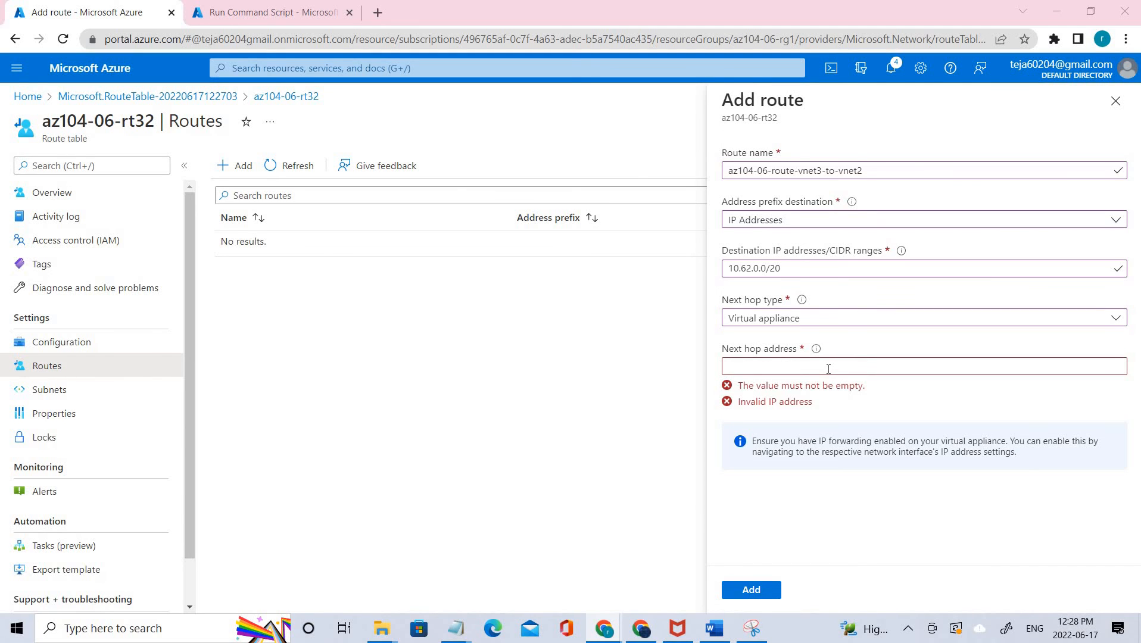
pyautogui.click(828, 369)
pyautogui.write('10.60.0.4')
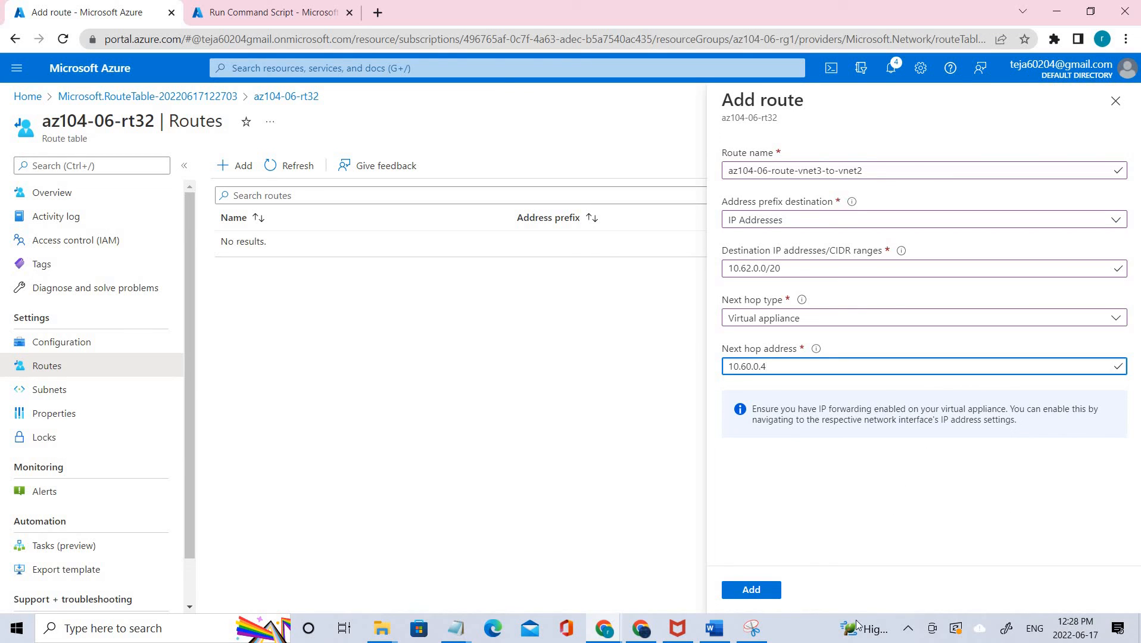
pyautogui.click(771, 593)
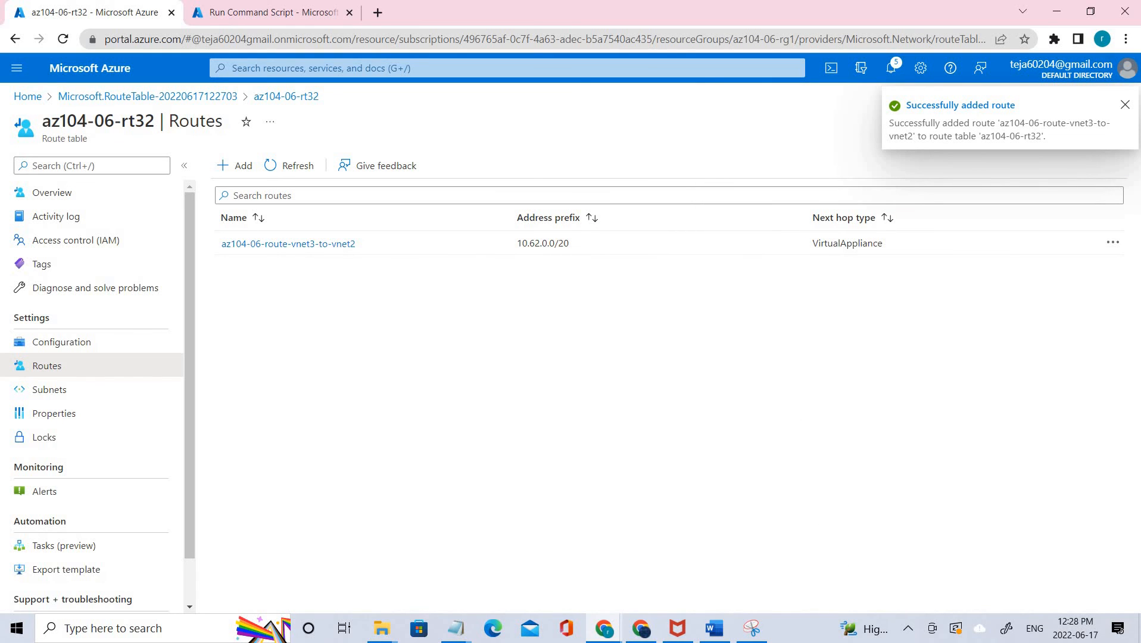
# Step: Check the network diagram in Snipping Tool, and associate subnet0 of az104-06-vnet3 with az104-06-rt32 in the portal
pyautogui.click(77, 398)
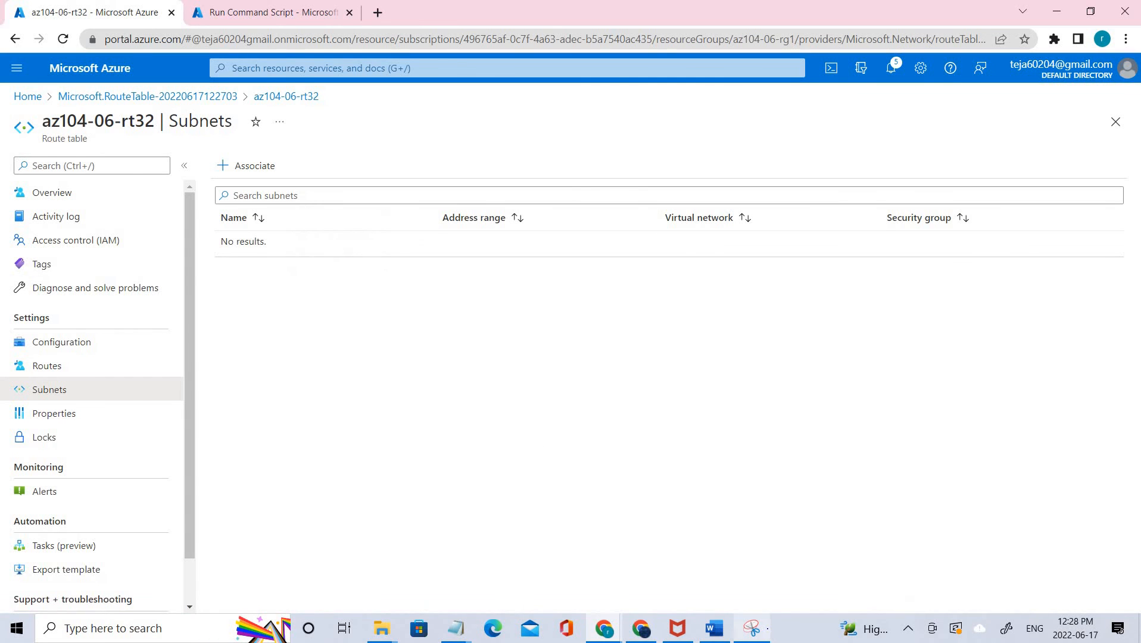
pyautogui.click(752, 628)
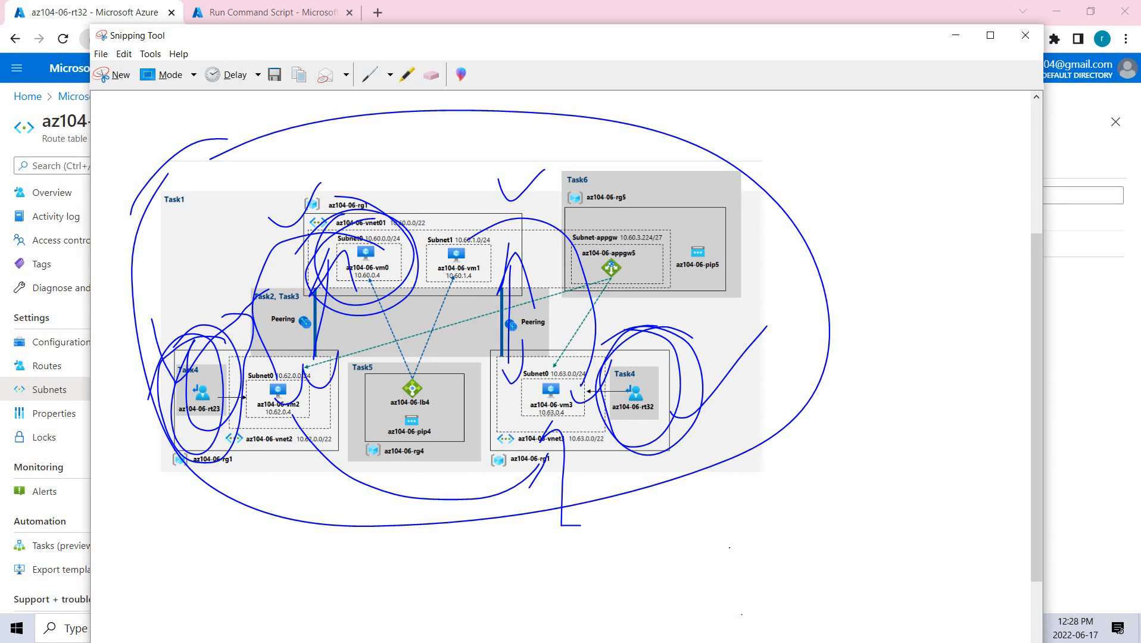
pyautogui.click(955, 36)
pyautogui.click(247, 167)
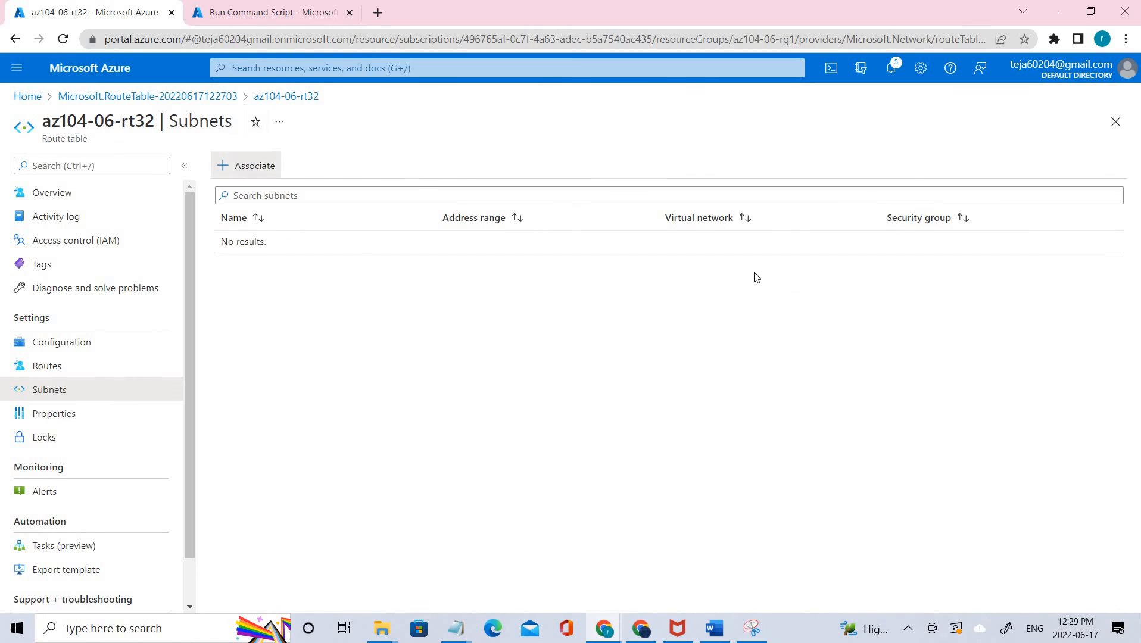
pyautogui.click(808, 178)
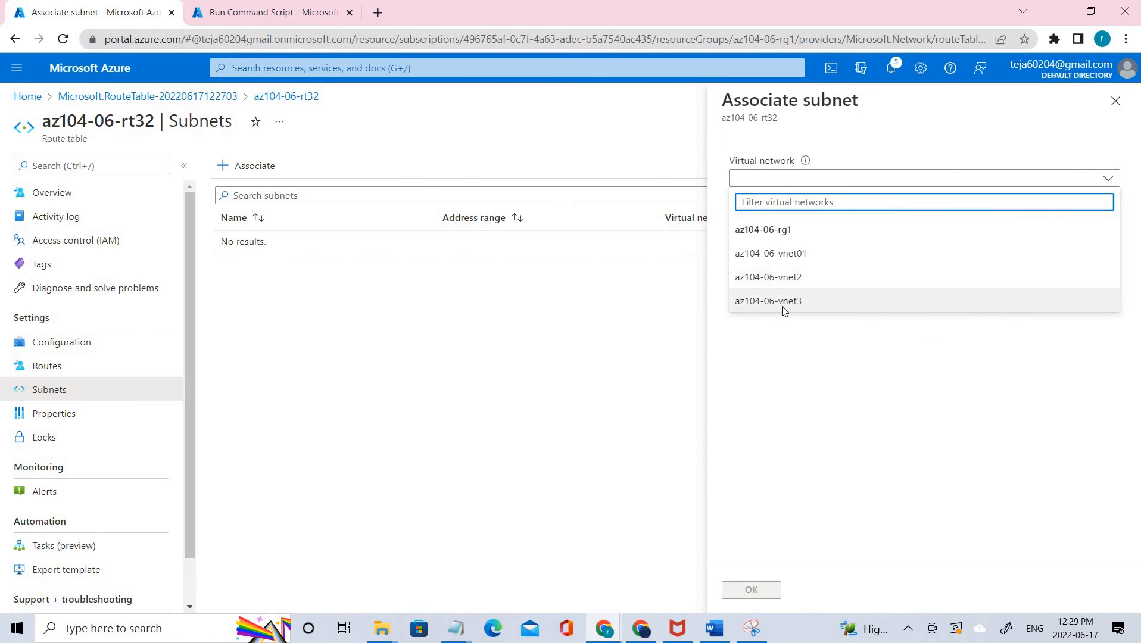
pyautogui.click(784, 304)
pyautogui.click(797, 227)
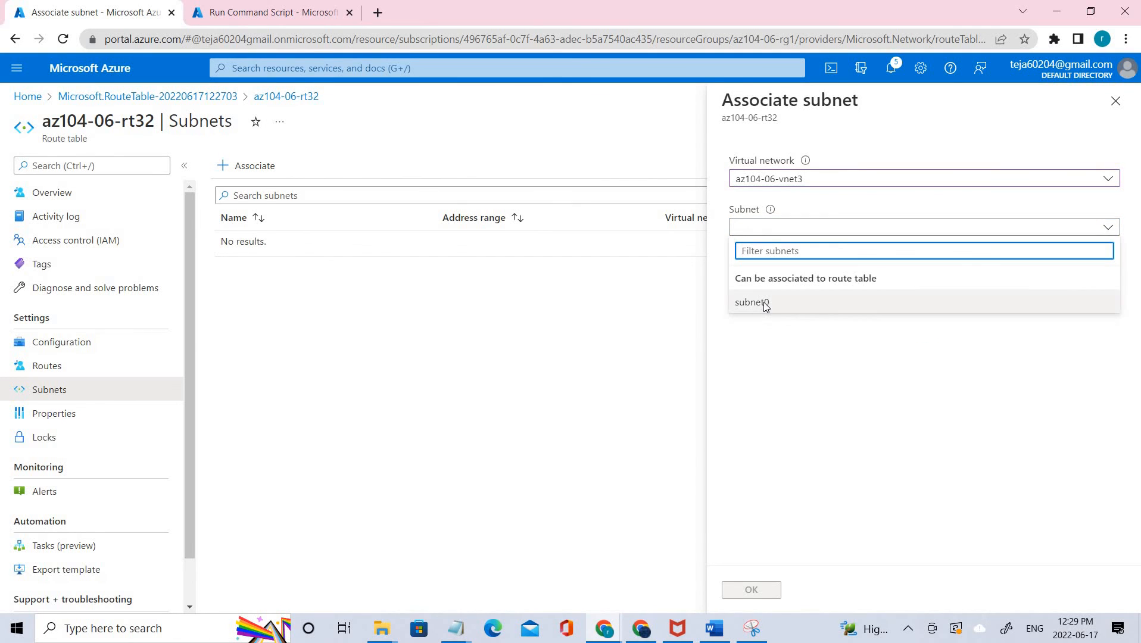
pyautogui.click(755, 302)
pyautogui.click(752, 591)
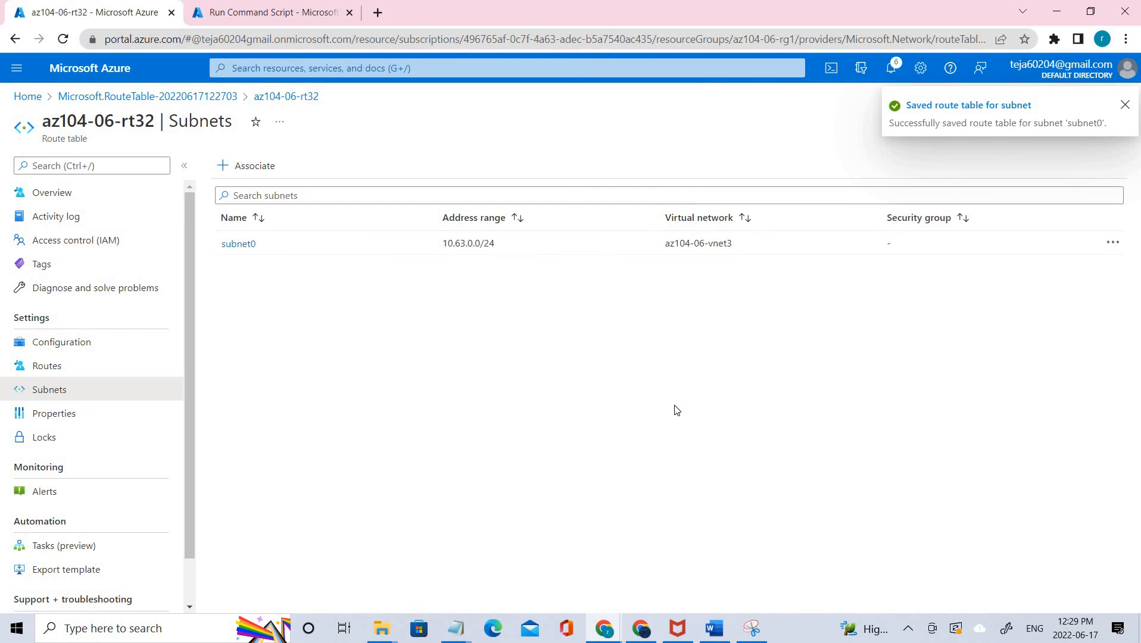
# Step: Compare the associated subnet0 with the network diagram in Snipping Tool and return to the portal
pyautogui.moveTo(284, 243); pyautogui.dragTo(221, 243)
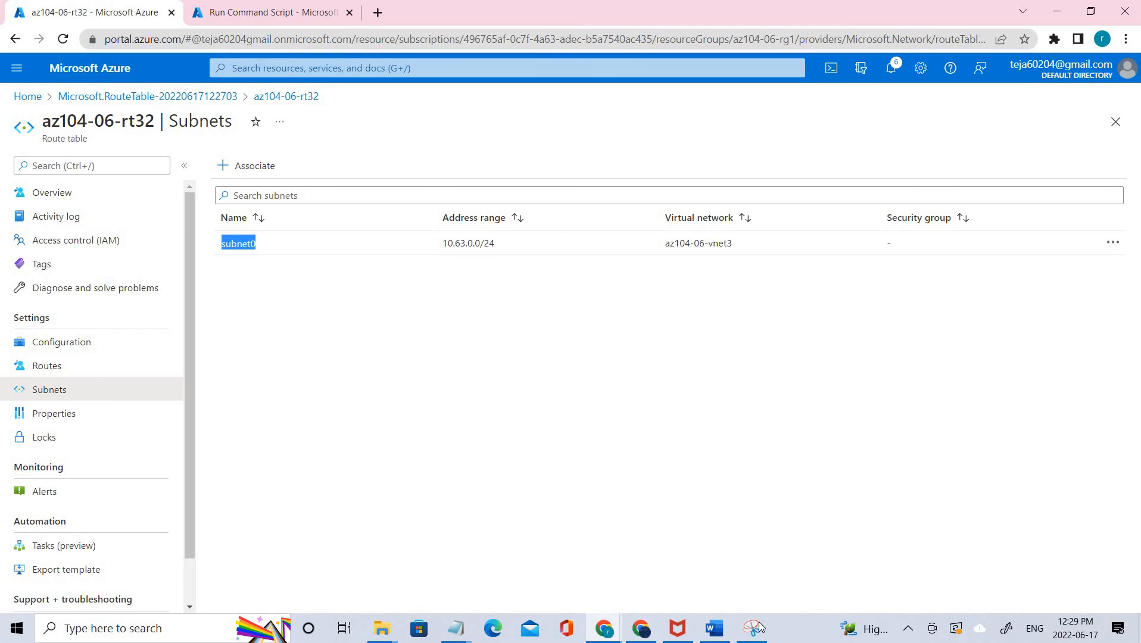
pyautogui.moveTo(759, 627)
pyautogui.click(766, 573)
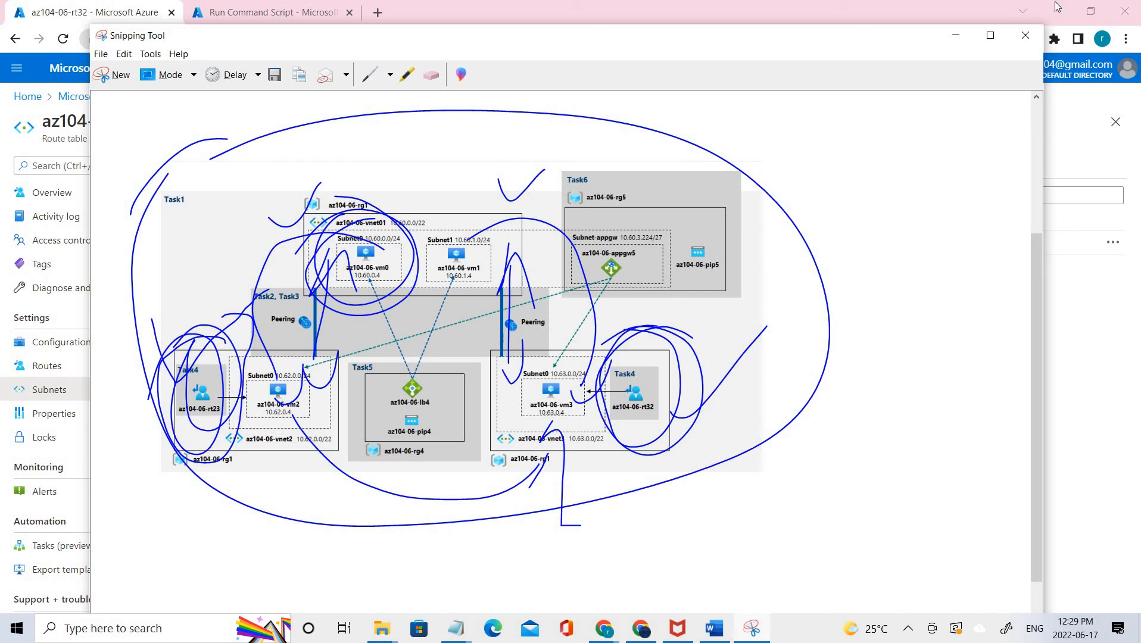
pyautogui.click(956, 34)
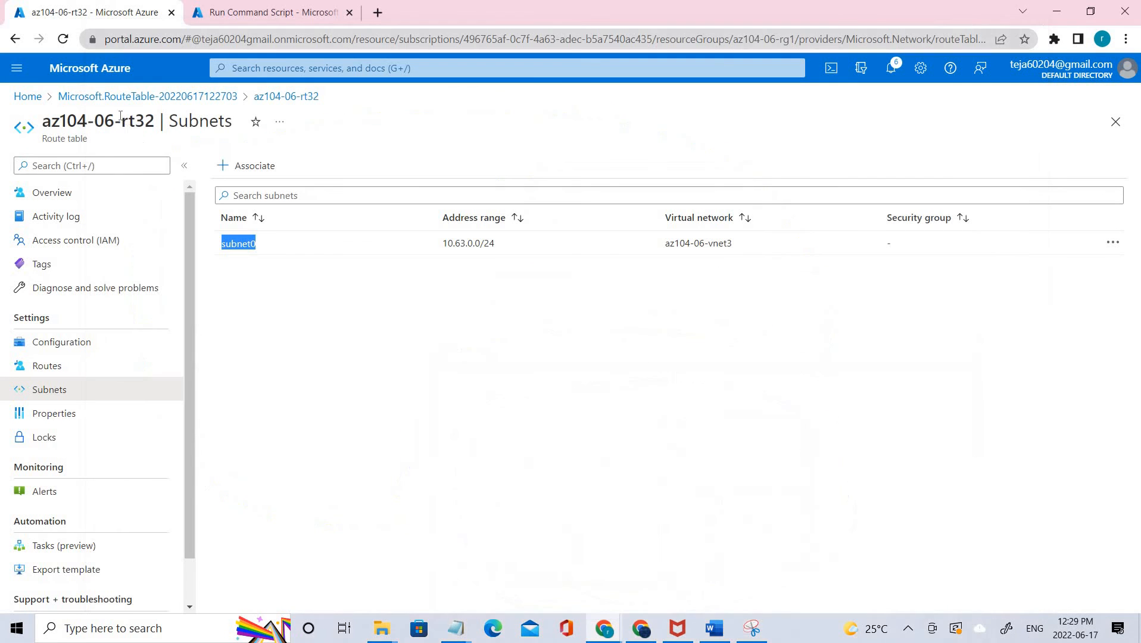
# Step: From the portal home page, search for "network" and open Connection troubleshoot in Network Watcher
pyautogui.click(29, 96)
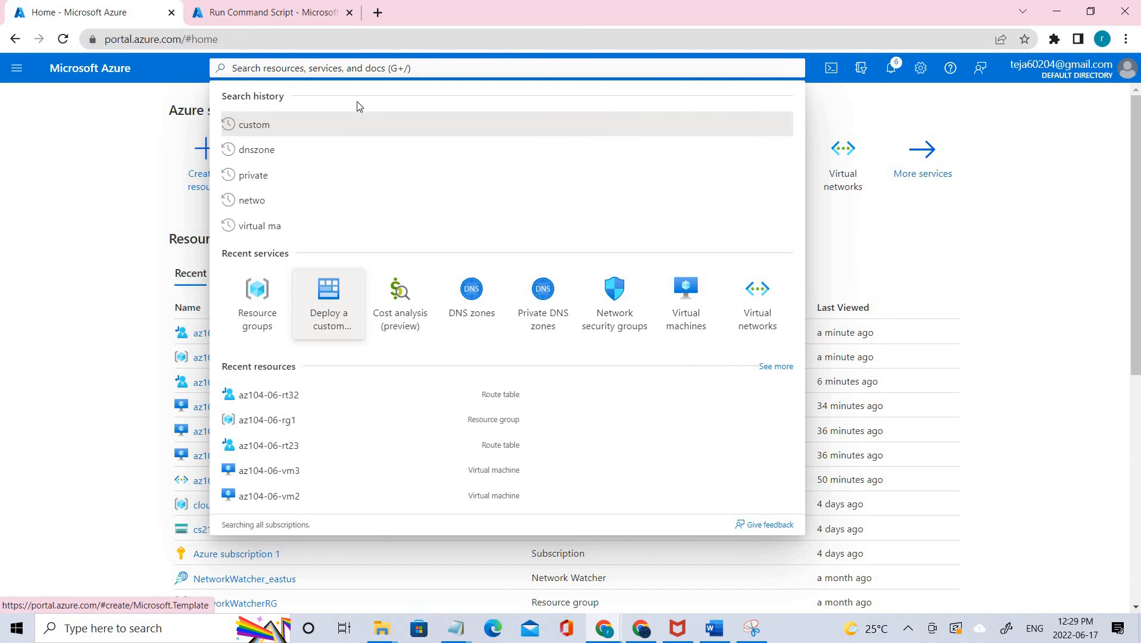
pyautogui.write('net')
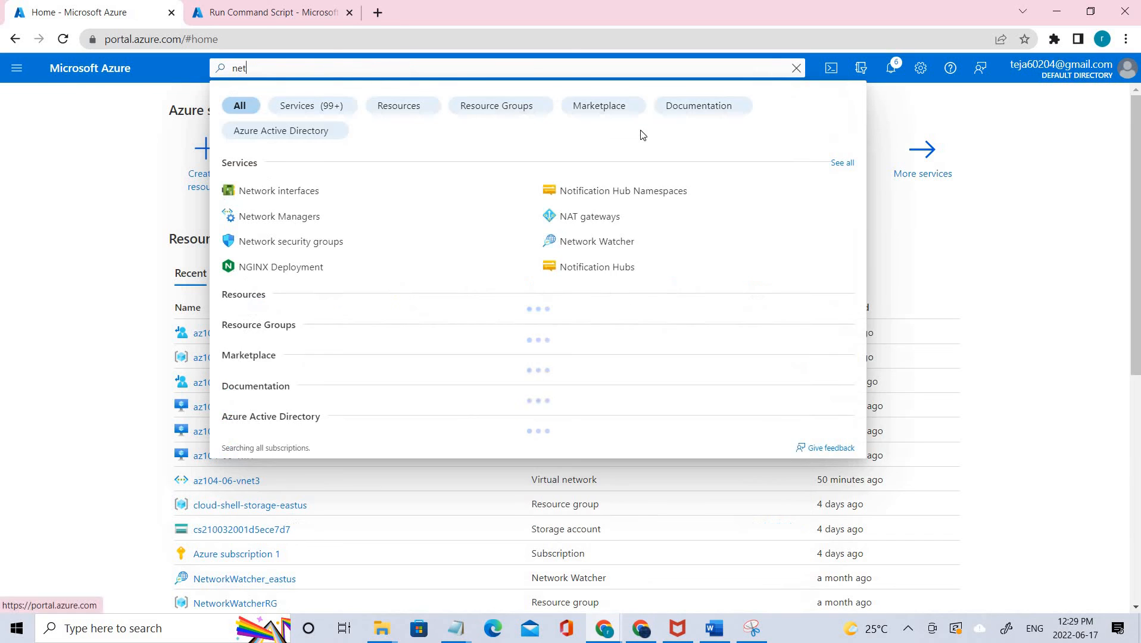
pyautogui.write('work')
pyautogui.click(339, 240)
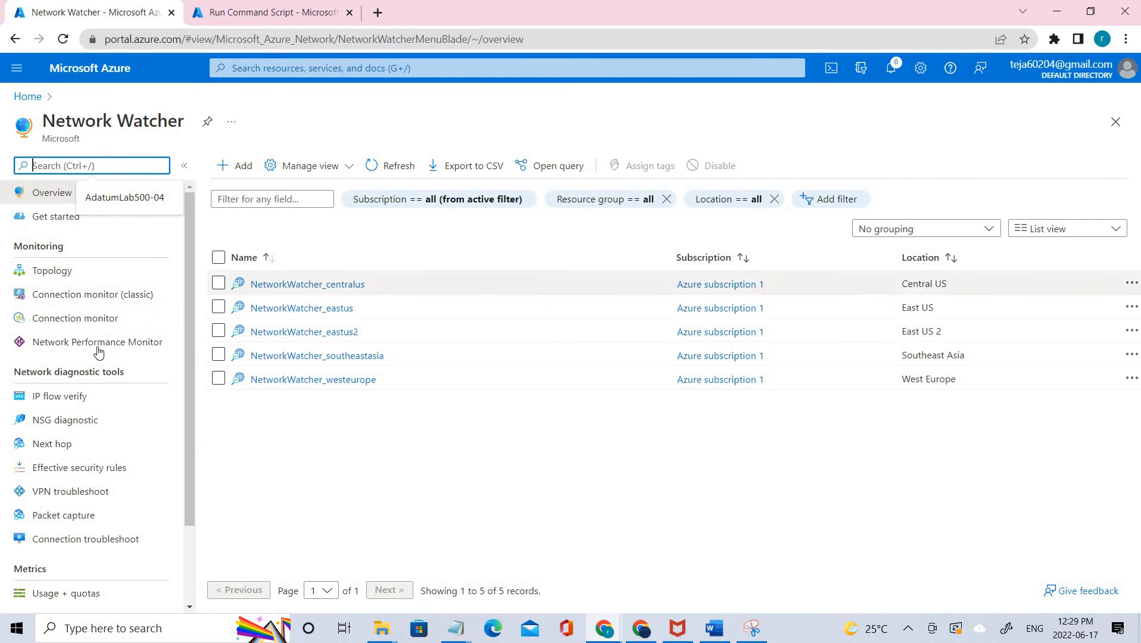
pyautogui.click(77, 540)
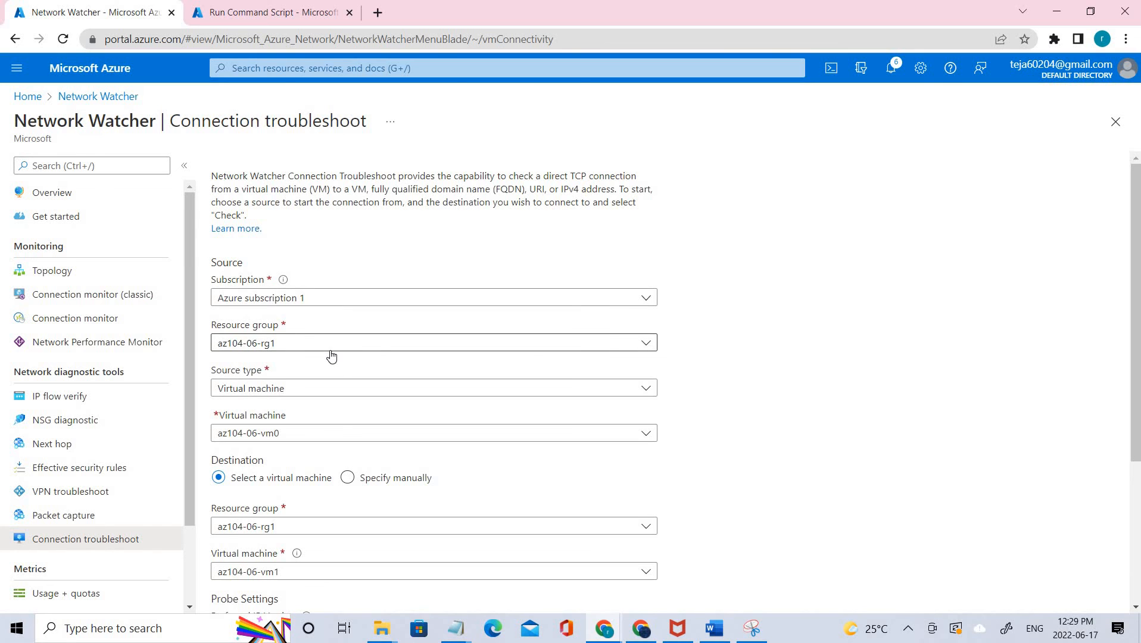
# Step: Set the source virtual machine of the connection check to az104-06-vm2
pyautogui.click(331, 439)
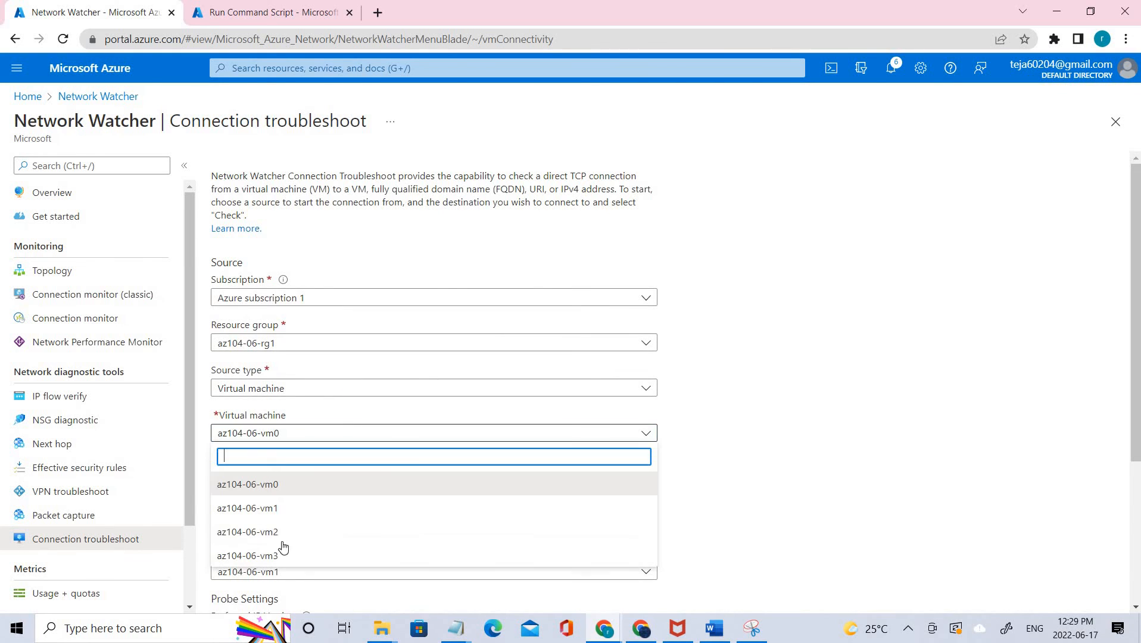
pyautogui.click(292, 536)
pyautogui.scroll(-1, 536, 280)
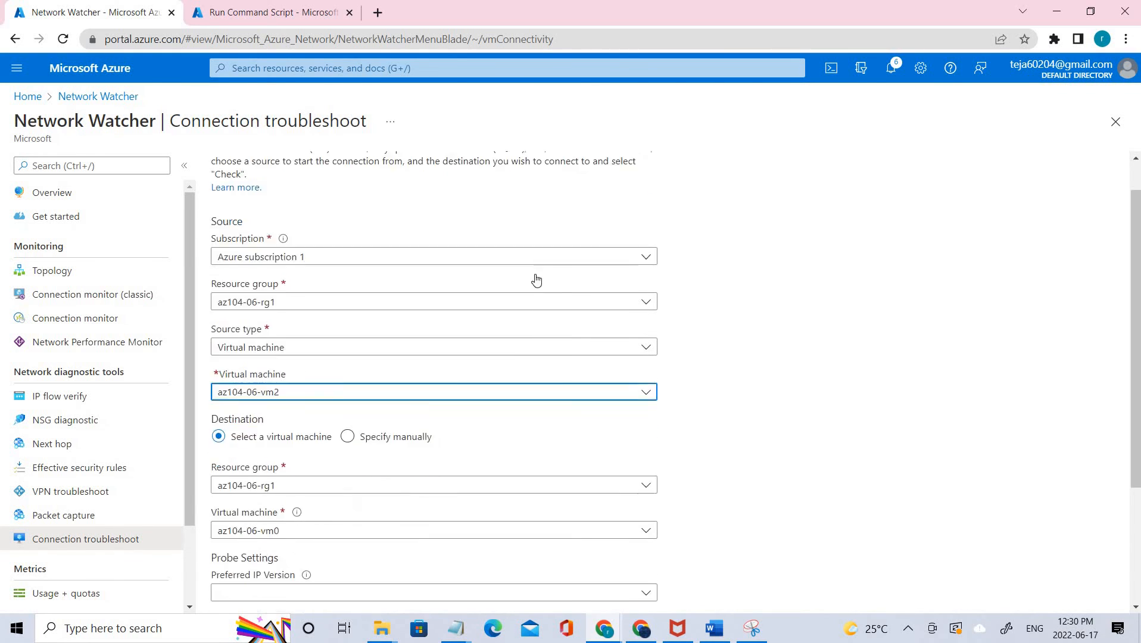
# Step: Specify the destination of the connection check manually as IP address 10.63.0.4
pyautogui.scroll(-2, 536, 280)
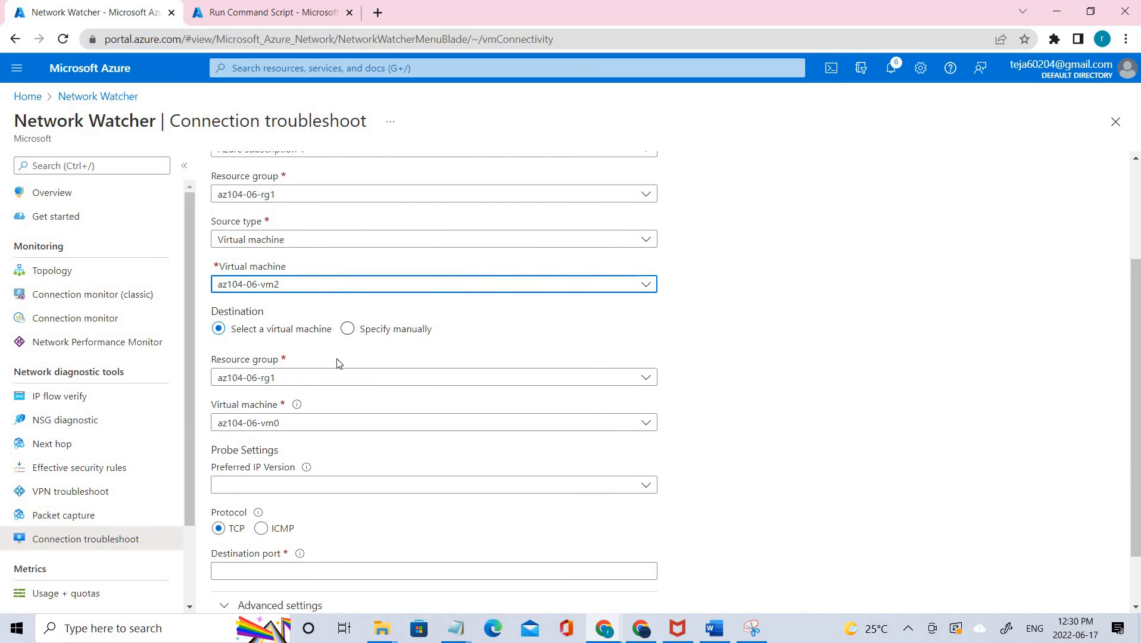
pyautogui.click(357, 332)
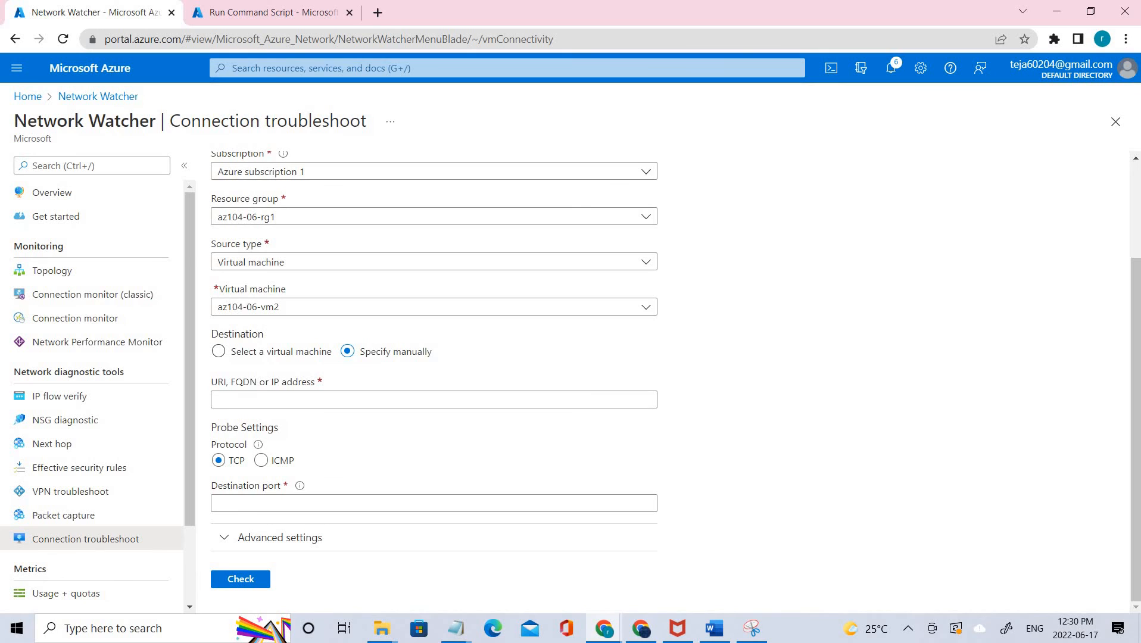
pyautogui.click(293, 399)
pyautogui.write('10.63.0.4')
pyautogui.click(851, 321)
# Step: Switch to Snipping Tool, draw the path from az104-06-vm2 to az104-06-vm3 on the network diagram, and return to the portal
pyautogui.click(752, 628)
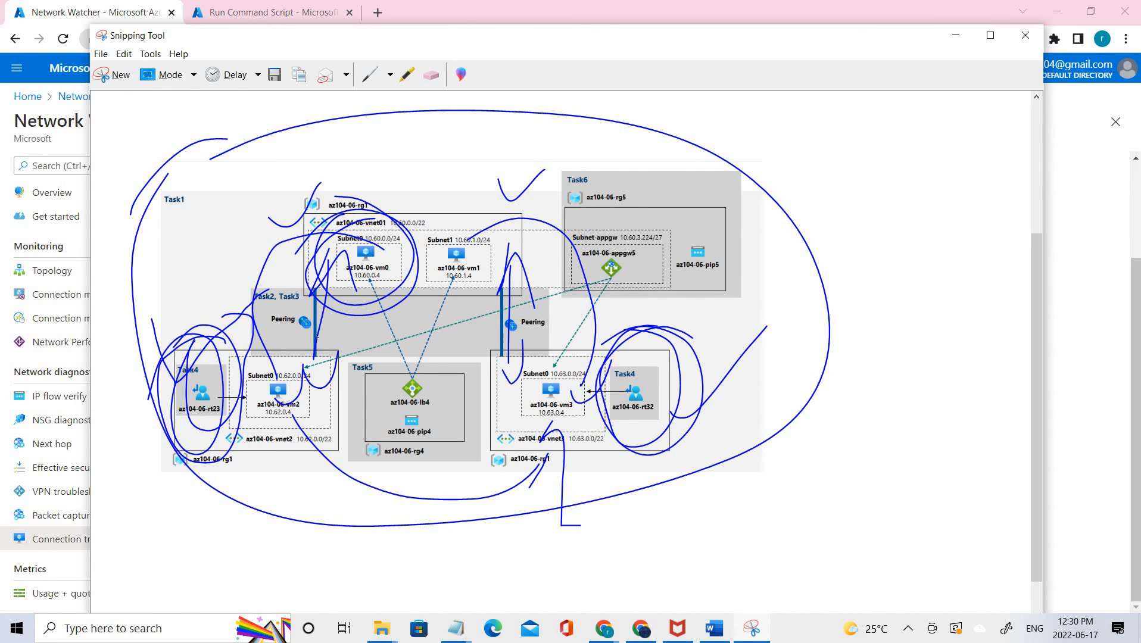
pyautogui.moveTo(258, 348); pyautogui.dragTo(314, 339)
pyautogui.moveTo(270, 406)
pyautogui.mouseDown()
pyautogui.moveTo(281, 453)
pyautogui.moveTo(530, 450)
pyautogui.mouseUp()
pyautogui.moveTo(533, 420); pyautogui.dragTo(516, 513)
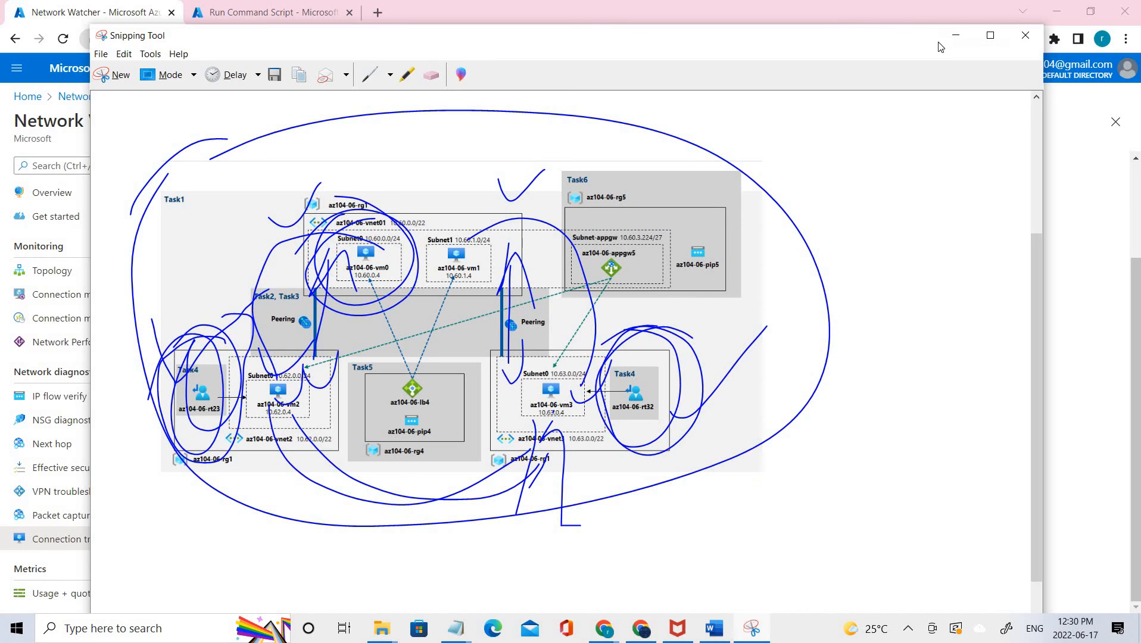
pyautogui.click(956, 35)
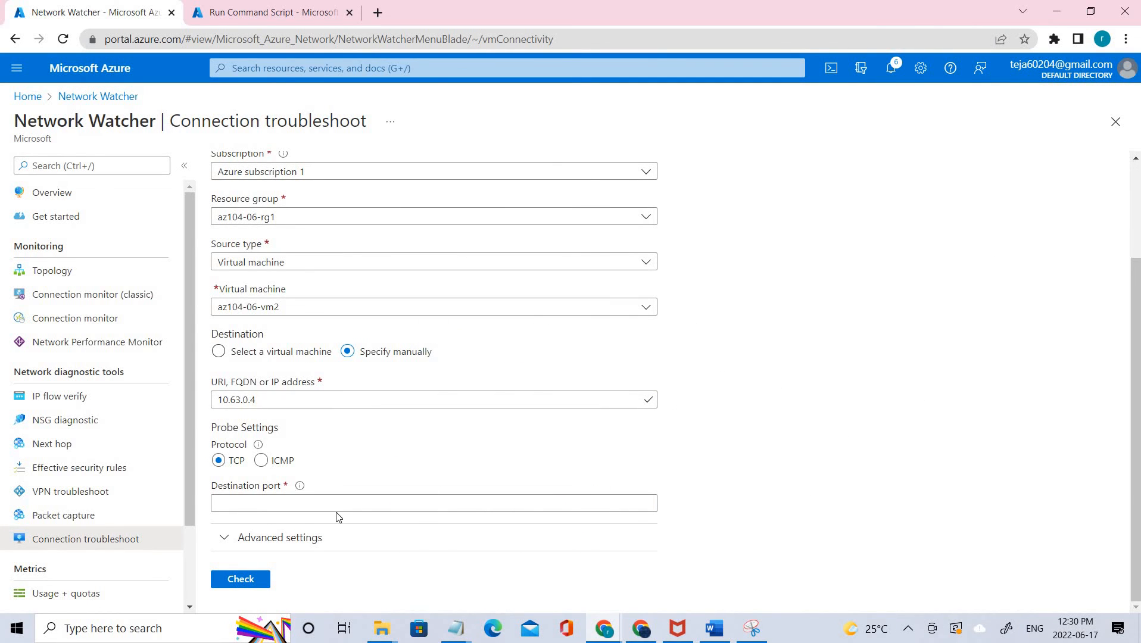
# Step: Run the connection check over TCP with destination port 3389 and review its results
pyautogui.click(351, 500)
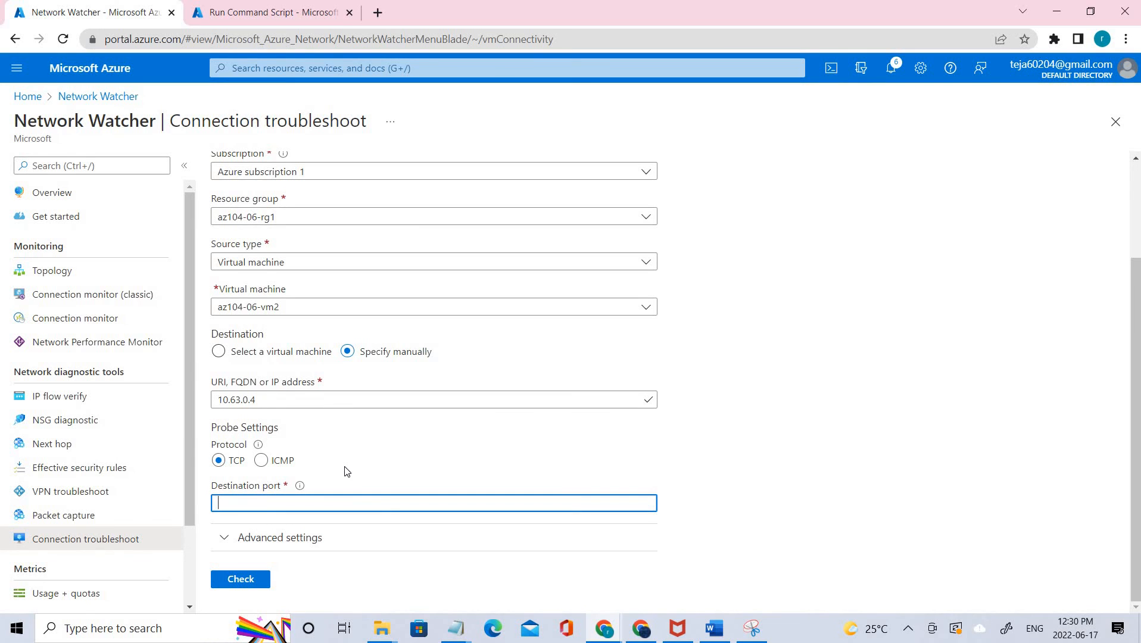
pyautogui.write('3389')
pyautogui.click(242, 579)
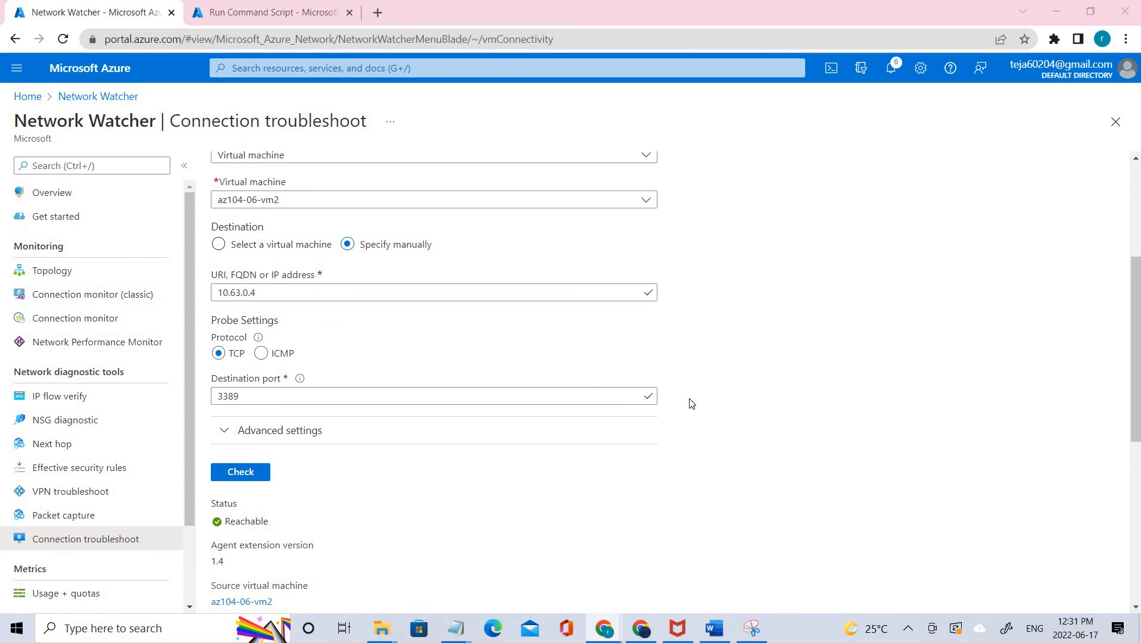
pyautogui.scroll(-3, 689, 402)
pyautogui.scroll(1, 691, 404)
pyautogui.scroll(2, 697, 393)
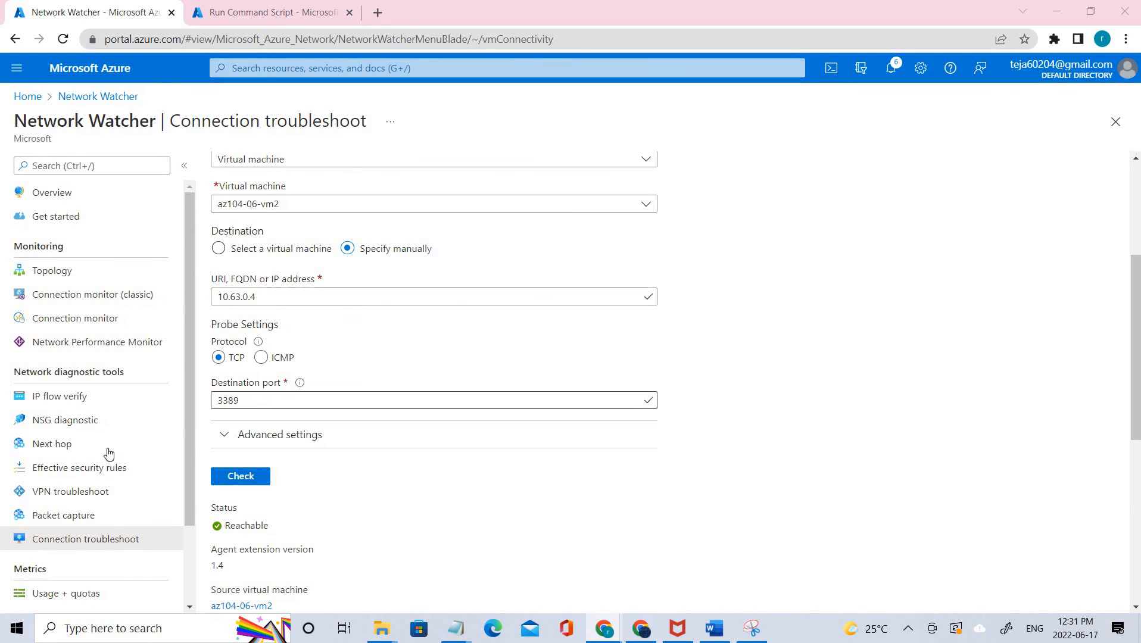
pyautogui.scroll(-1, 108, 444)
pyautogui.scroll(2, 106, 437)
# Step: Open the Network Watcher topology, discarding the unsaved edits, and view it for resource group az104-06-rg1
pyautogui.moveTo(23, 246); pyautogui.dragTo(67, 249)
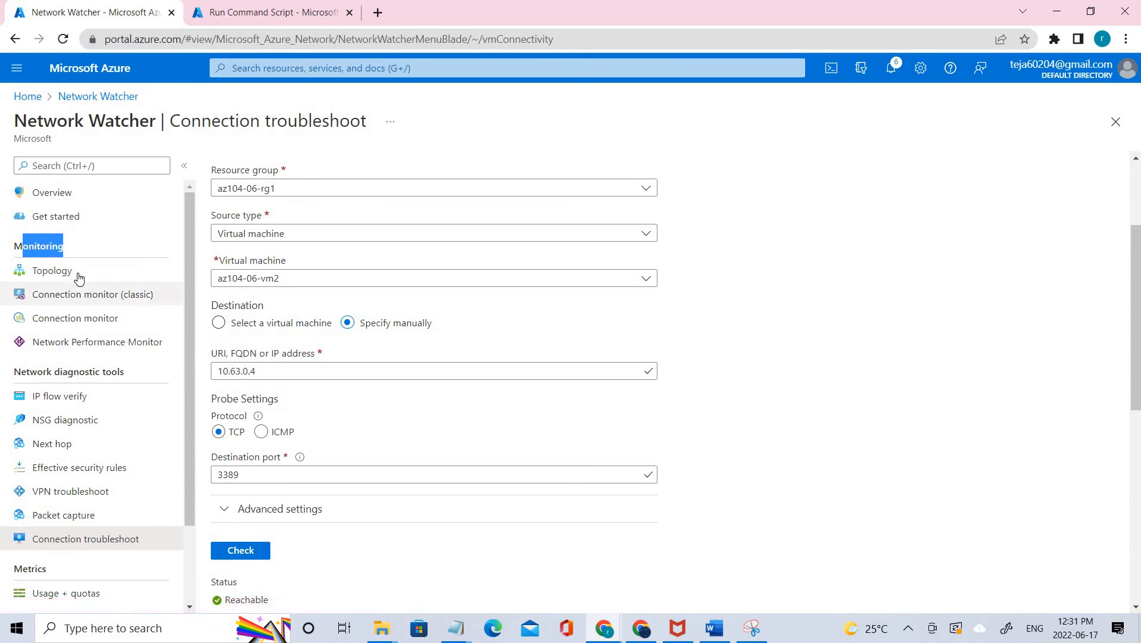
pyautogui.click(75, 273)
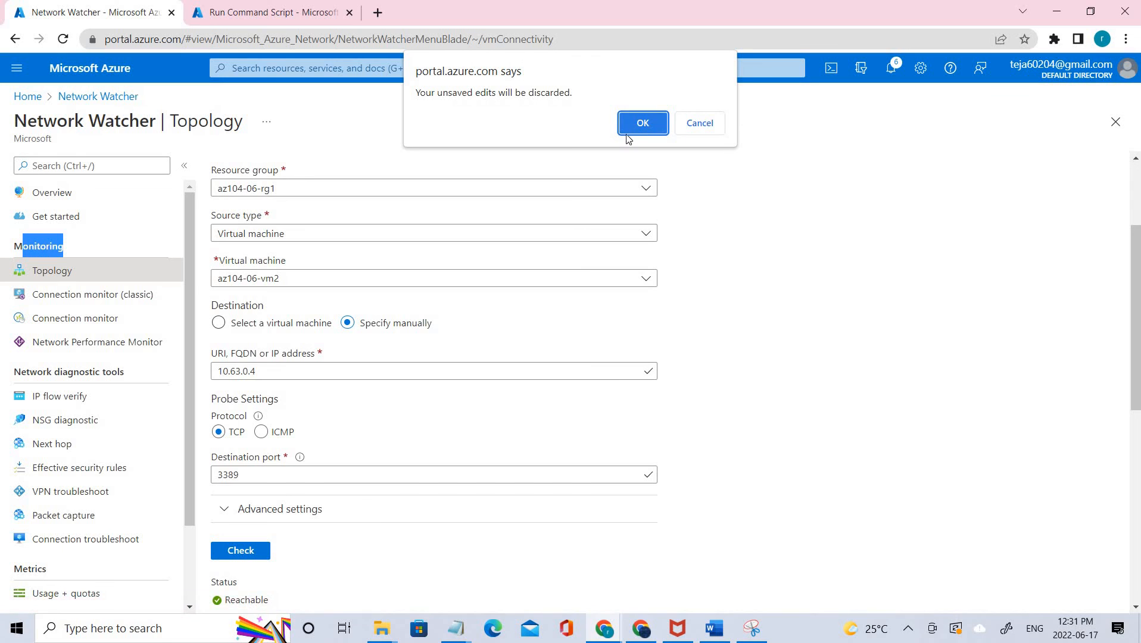
pyautogui.click(643, 123)
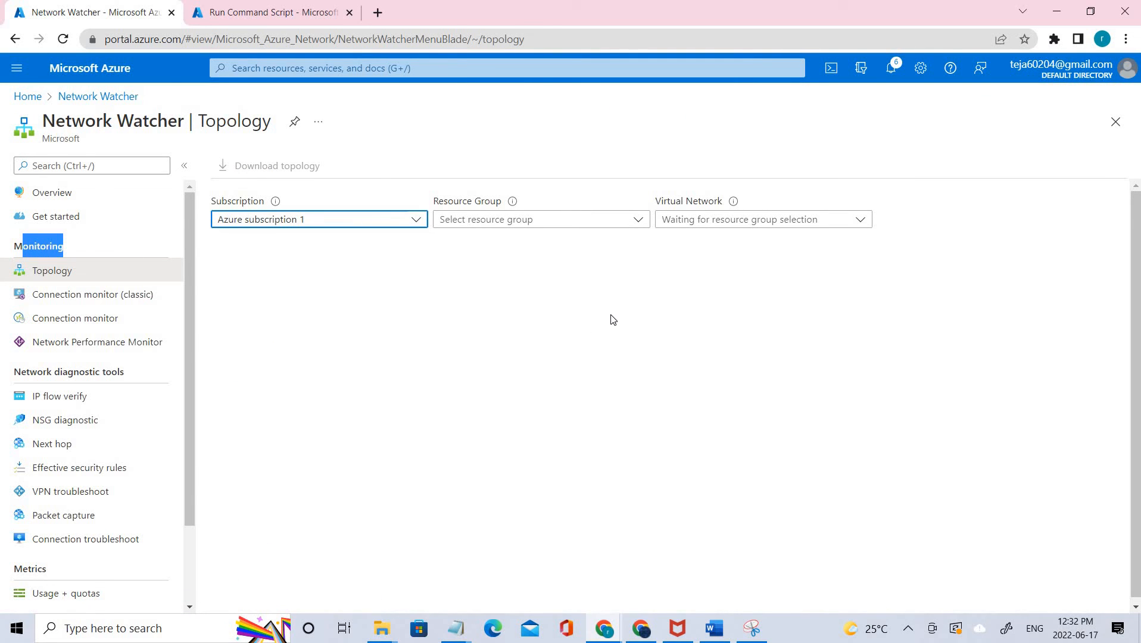
pyautogui.click(629, 226)
pyautogui.click(563, 262)
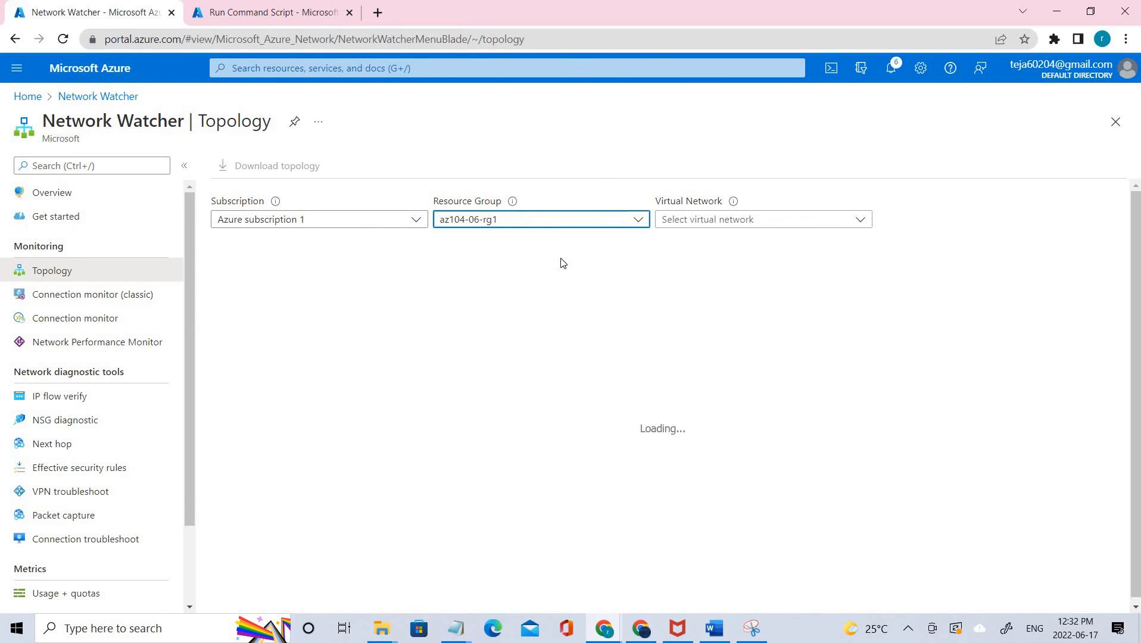
pyautogui.click(768, 221)
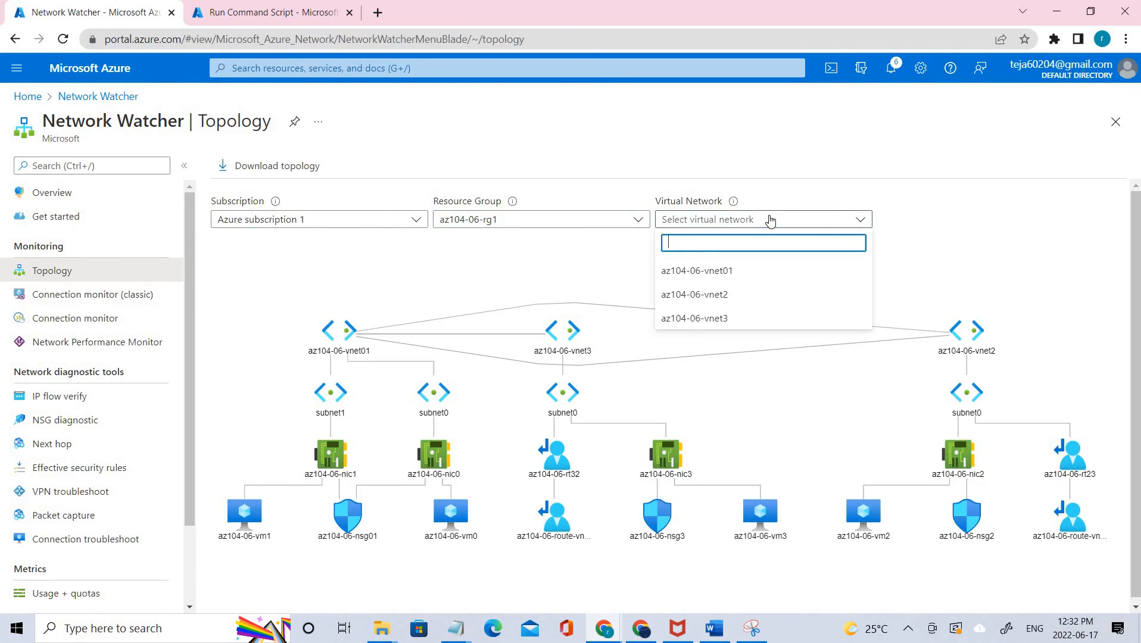
pyautogui.click(1023, 231)
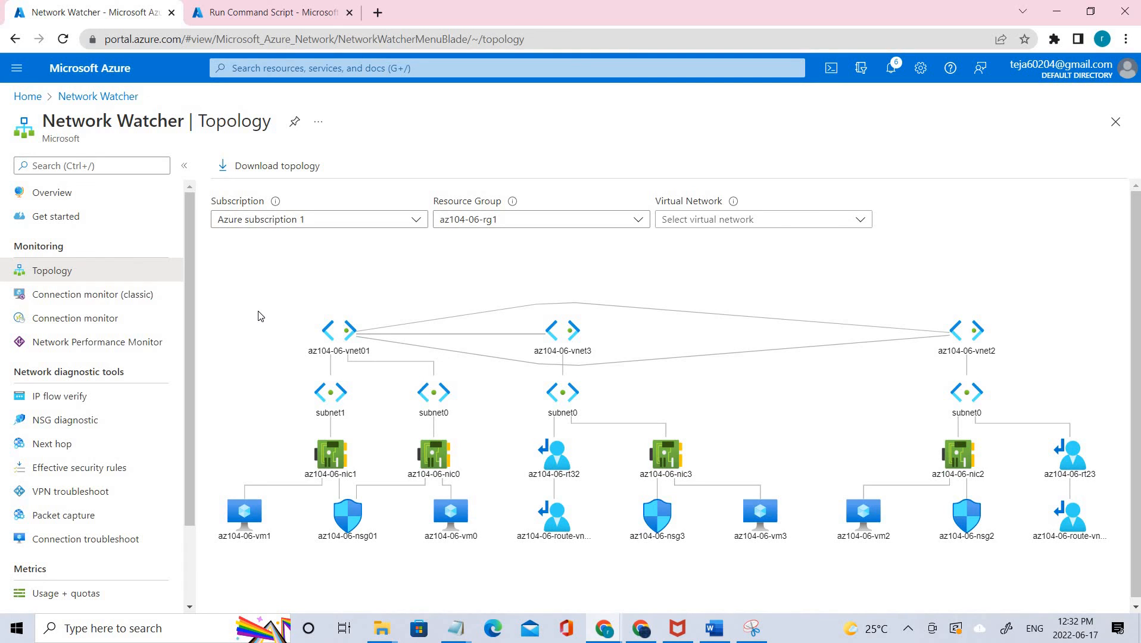
pyautogui.scroll(-2, 461, 325)
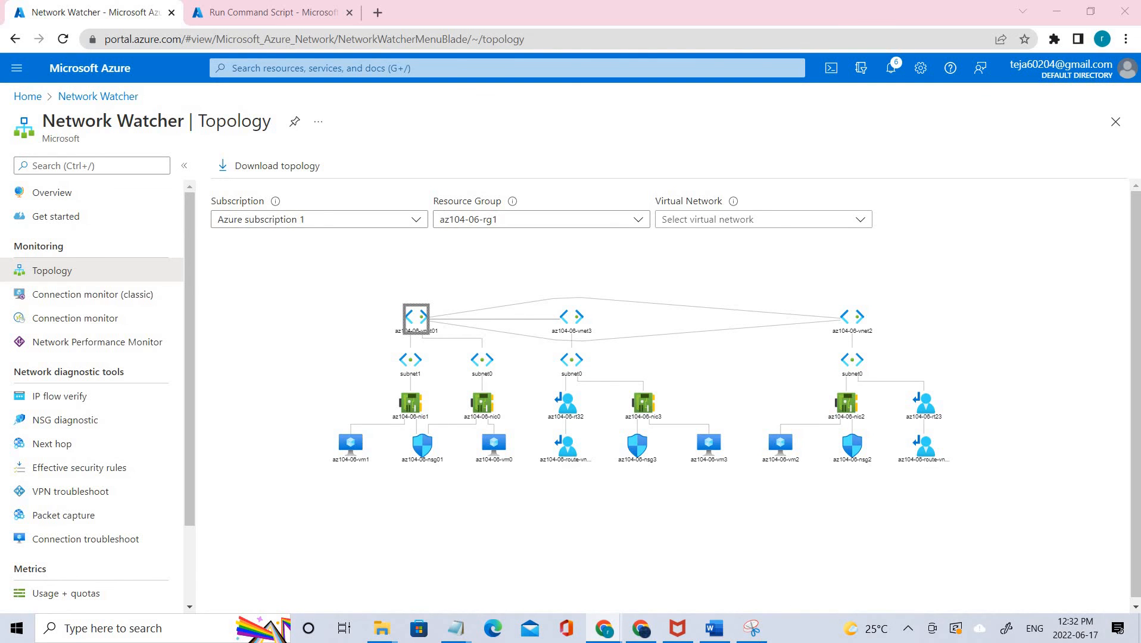
# Step: Draw another curve from az104-06-vm2 toward vnet3 on the Snipping Tool network diagram, and return to the portal's topology view
pyautogui.click(752, 628)
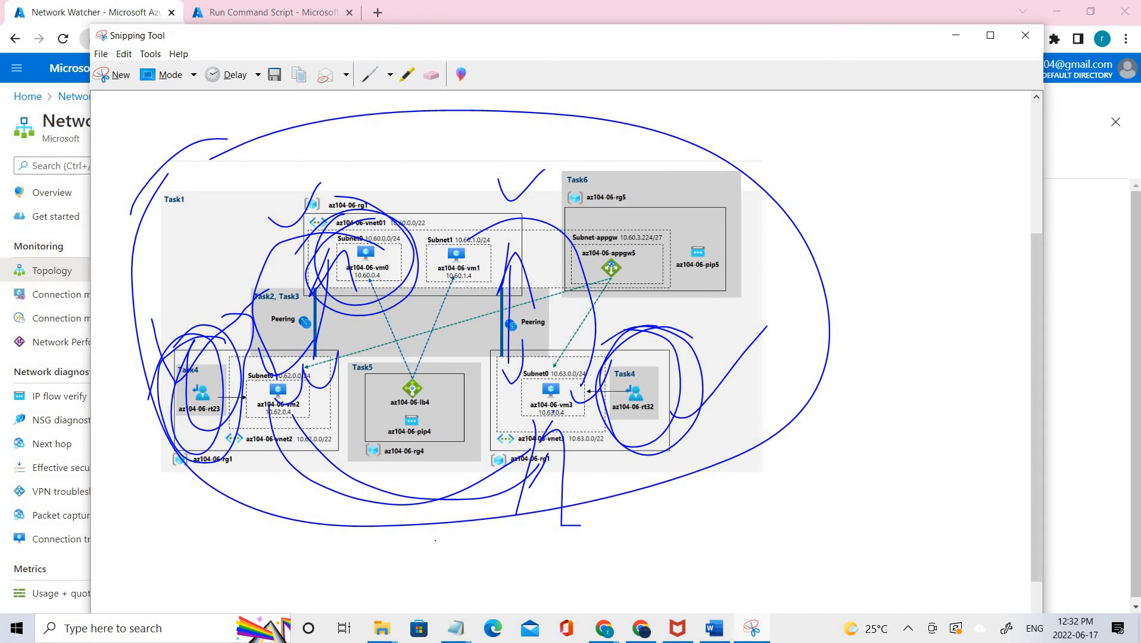
pyautogui.moveTo(284, 404)
pyautogui.mouseDown()
pyautogui.moveTo(472, 543)
pyautogui.moveTo(612, 450)
pyautogui.moveTo(611, 503)
pyautogui.mouseUp()
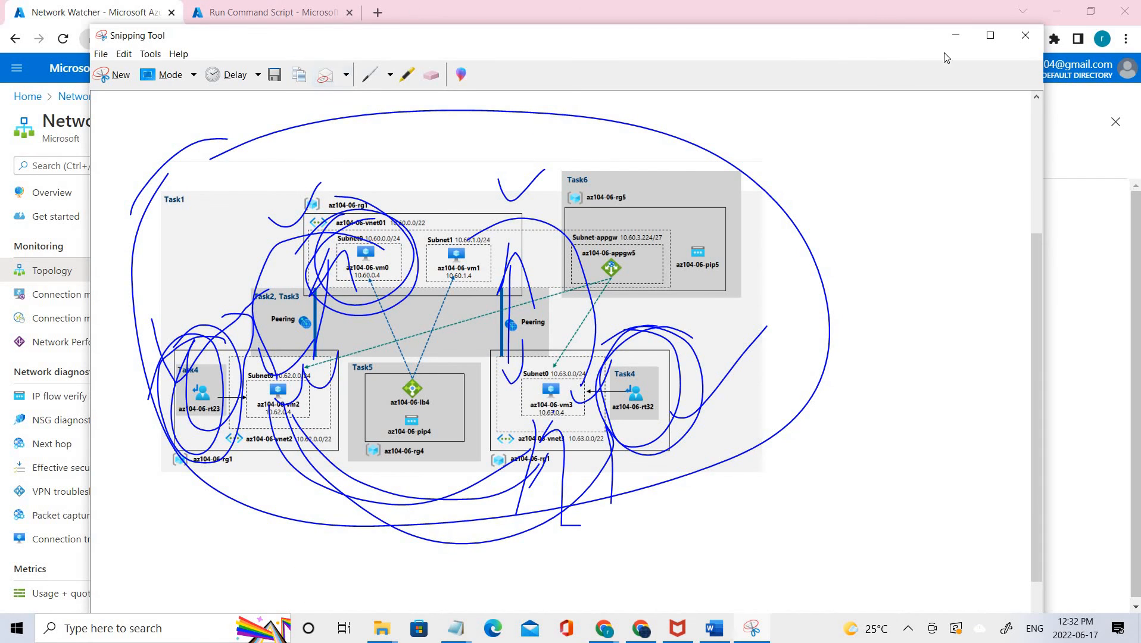
pyautogui.click(956, 35)
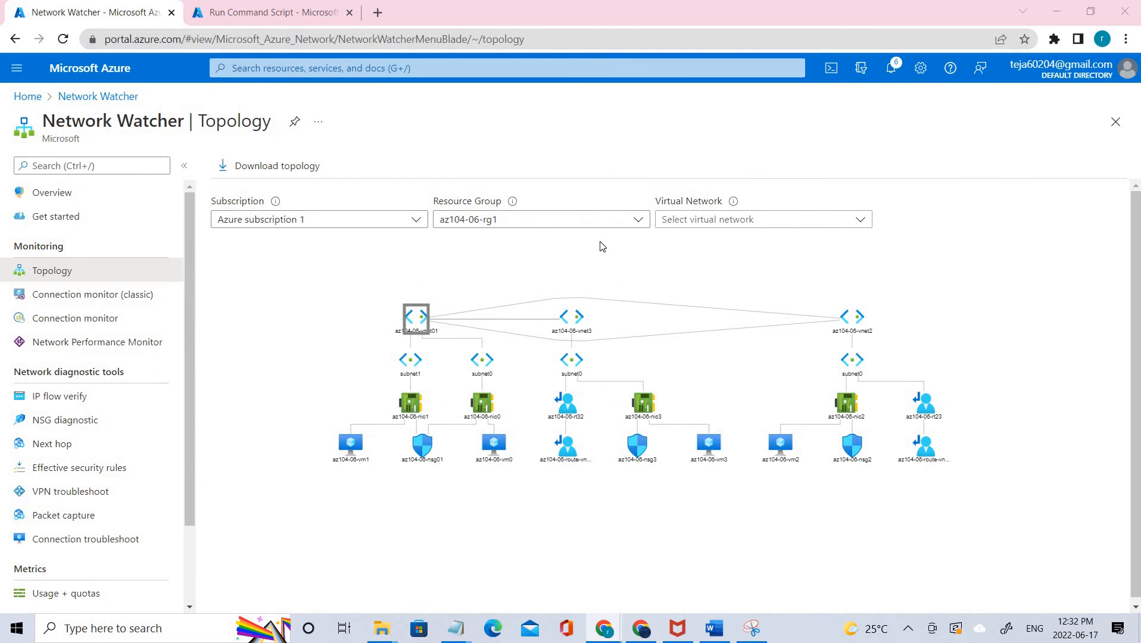